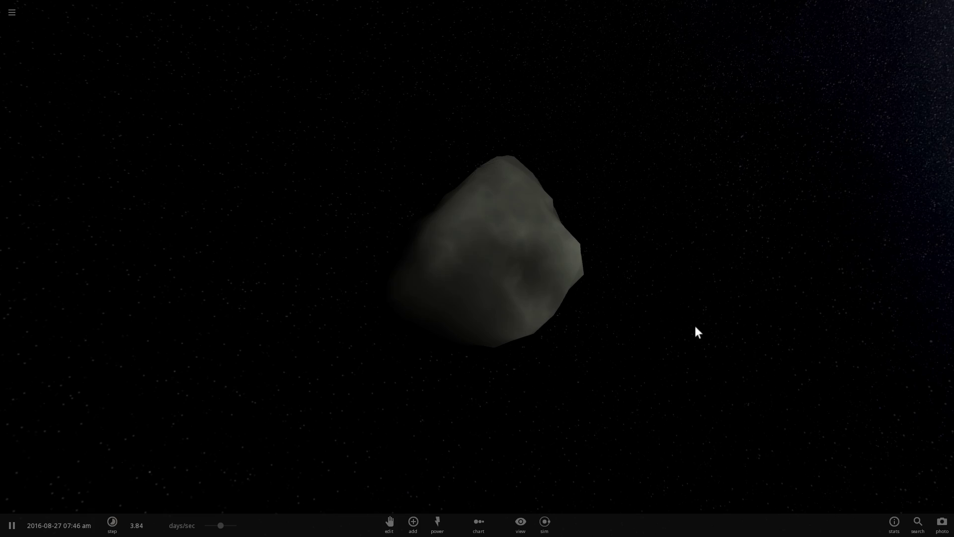
# Examine the asteroid Cunasc up close and its orbit among the inner planets around the Sun
pyautogui.moveTo(696, 327); pyautogui.dragTo(670, 363)
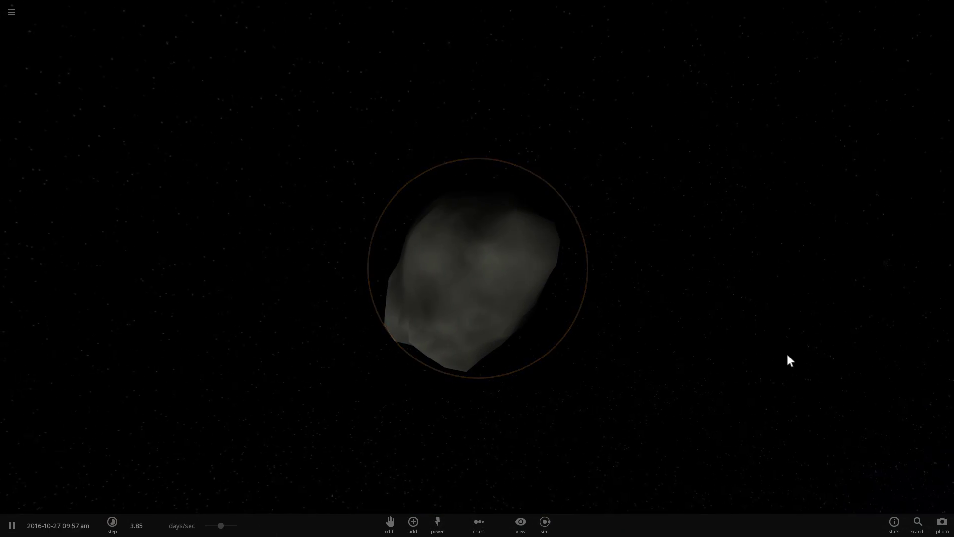
pyautogui.click(484, 299)
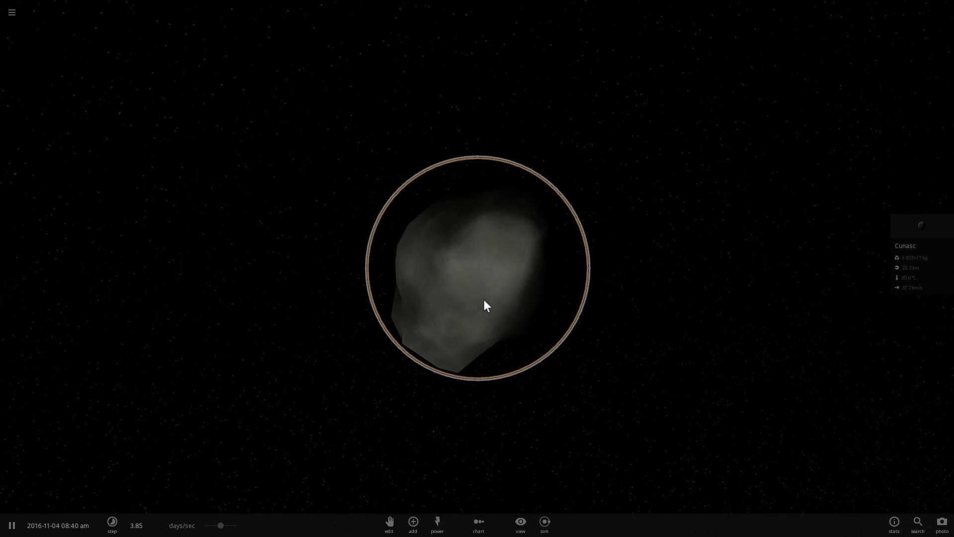
pyautogui.moveTo(491, 309); pyautogui.dragTo(782, 286)
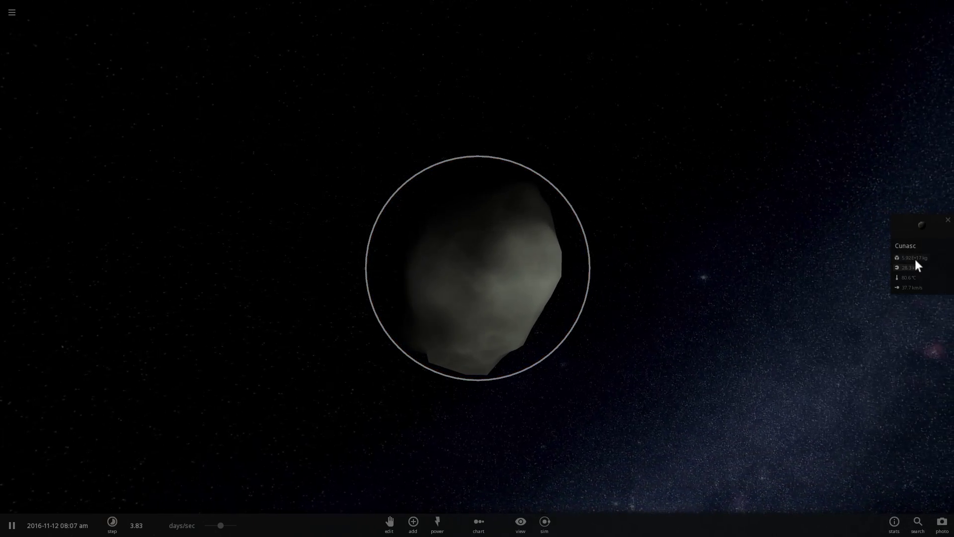
pyautogui.moveTo(721, 265); pyautogui.dragTo(583, 258)
pyautogui.scroll(-5, 583, 264)
pyautogui.scroll(-3, 571, 285)
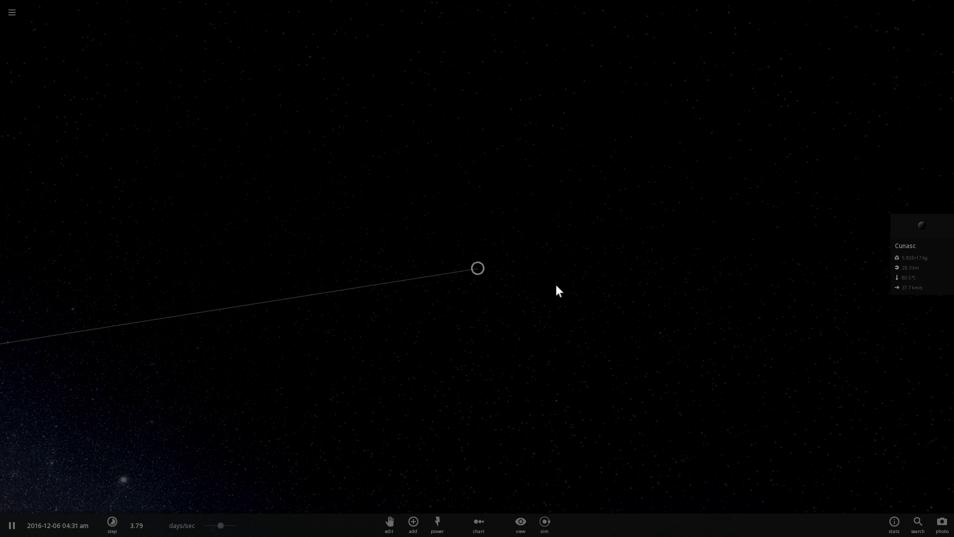
pyautogui.scroll(-5, 553, 284)
pyautogui.moveTo(556, 287); pyautogui.dragTo(632, 348)
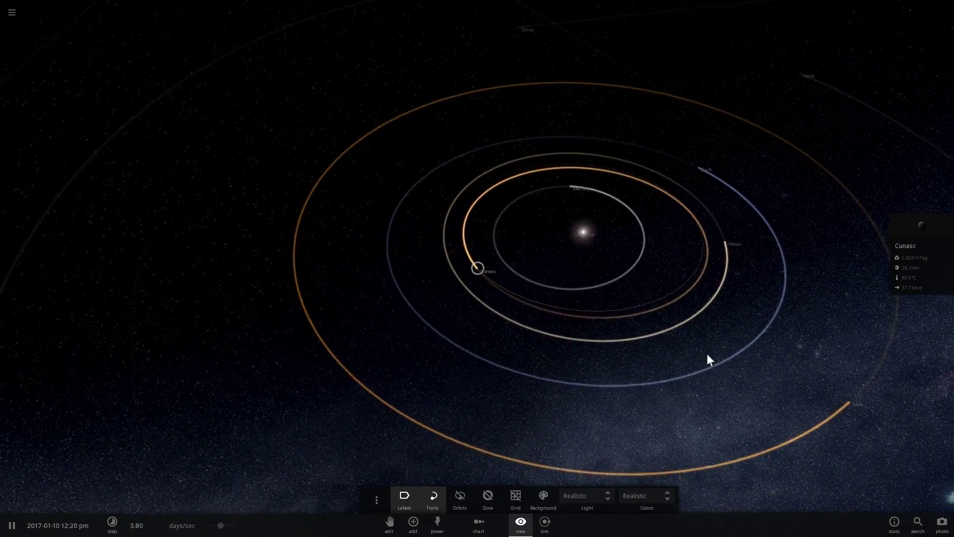
pyautogui.moveTo(707, 358); pyautogui.dragTo(682, 121)
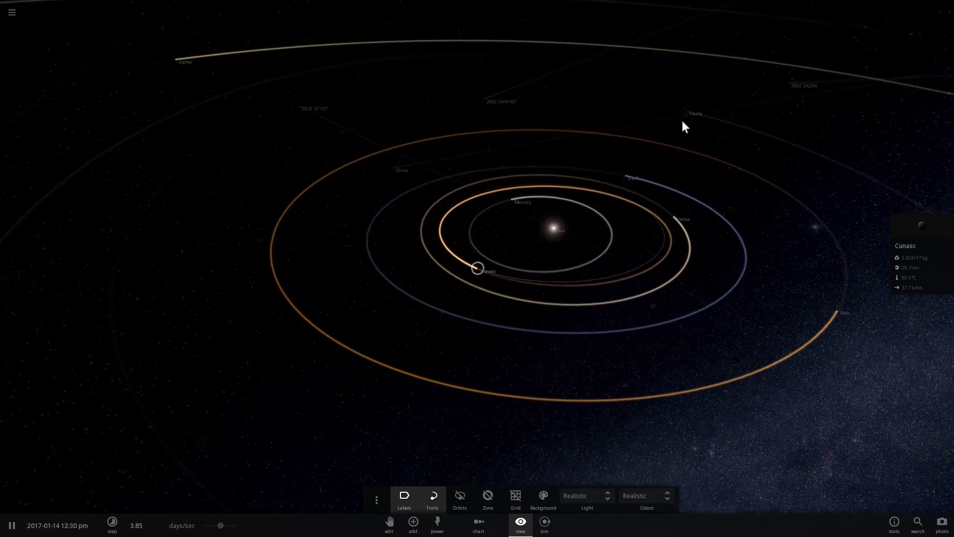
# Focus on Vesta, slow the simulation to about 24 minutes per second, and examine its shape up close
pyautogui.doubleClick(676, 118)
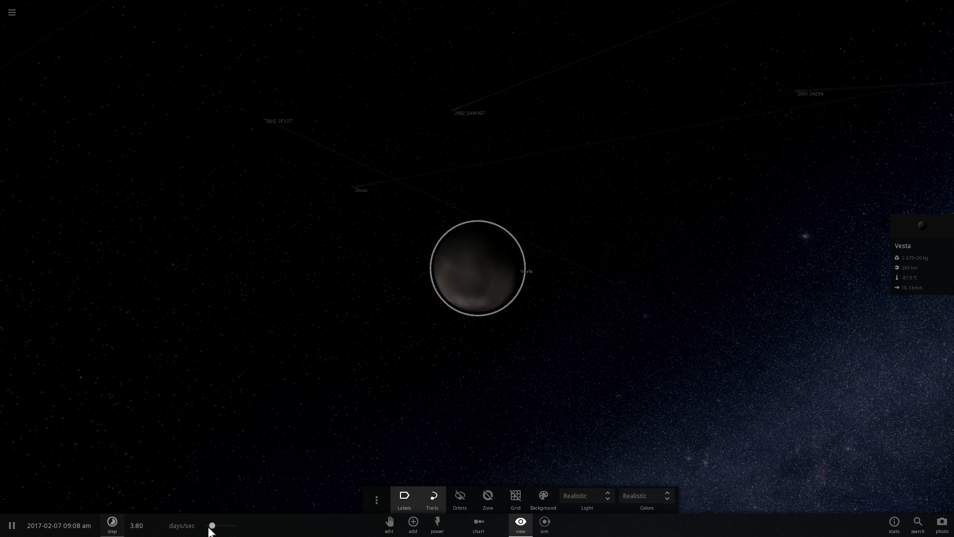
pyautogui.moveTo(210, 526); pyautogui.dragTo(206, 526)
pyautogui.moveTo(402, 324); pyautogui.dragTo(493, 393)
pyautogui.scroll(3, 493, 393)
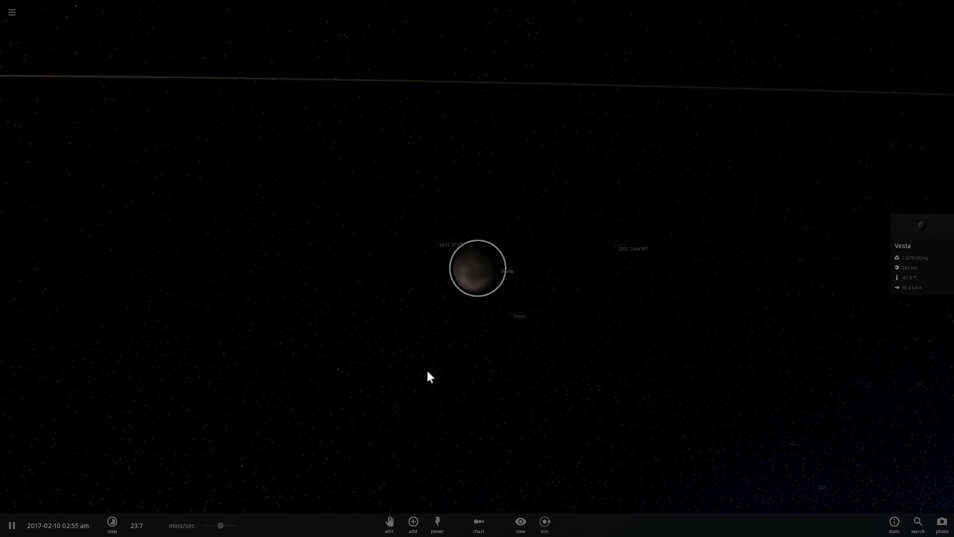
pyautogui.scroll(4, 471, 300)
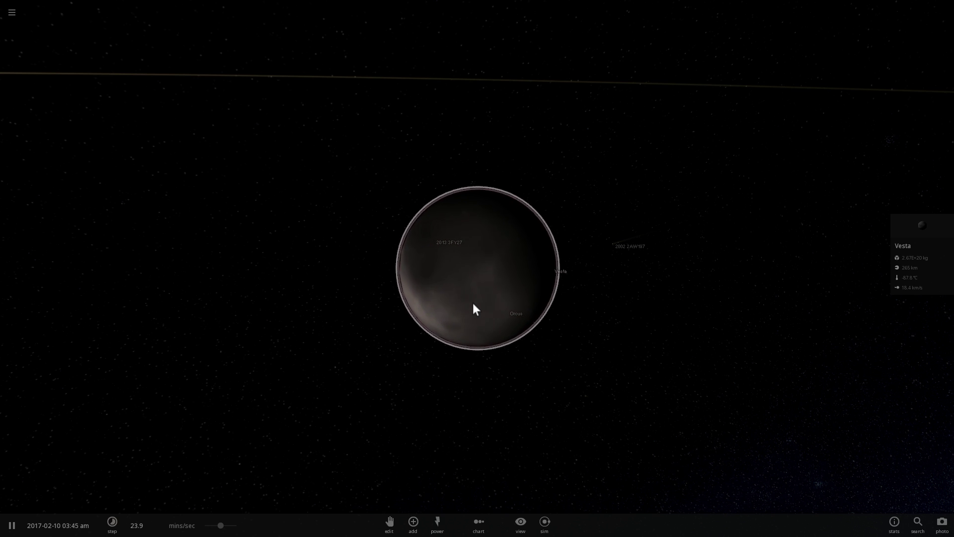
# Create a new empty simulation and place a random asteroid in it
pyautogui.click(16, 21)
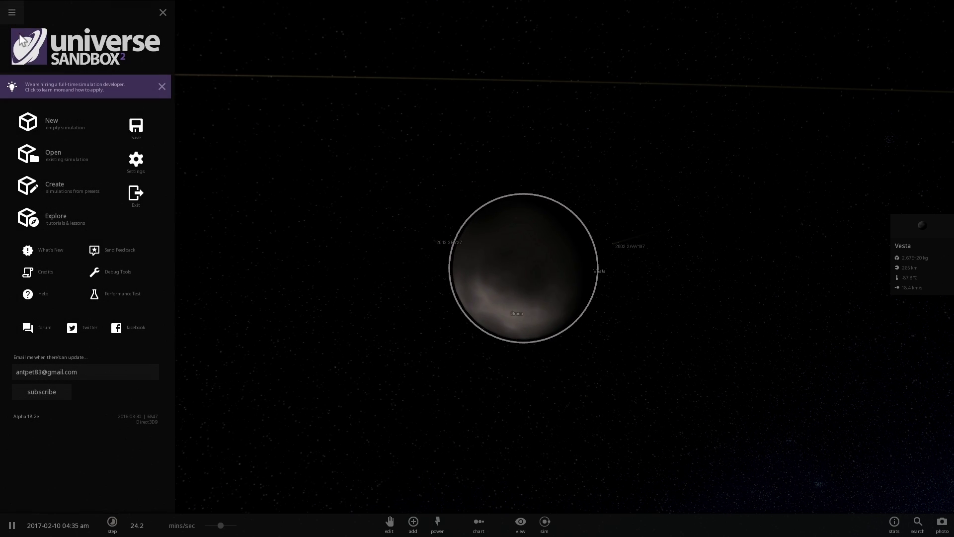
pyautogui.click(37, 121)
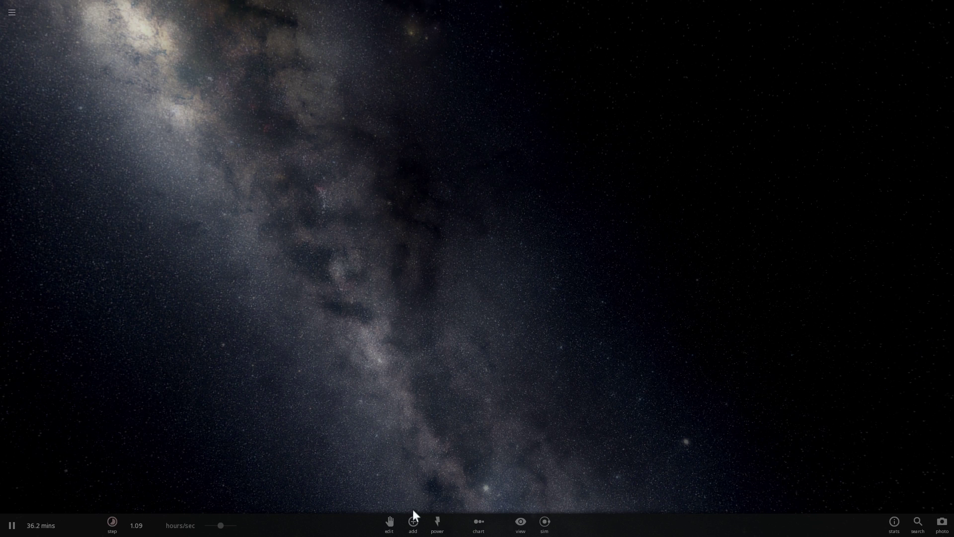
pyautogui.click(413, 522)
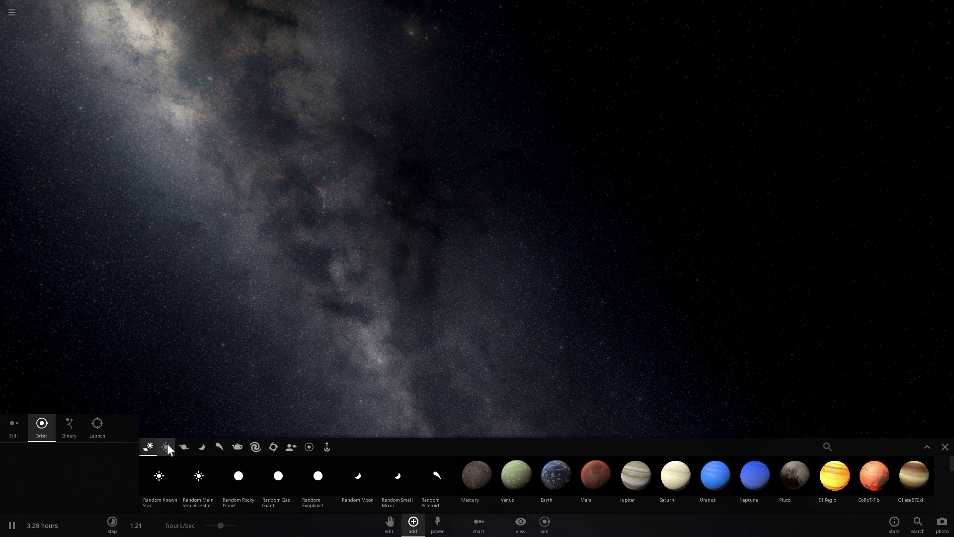
pyautogui.click(183, 446)
pyautogui.click(219, 447)
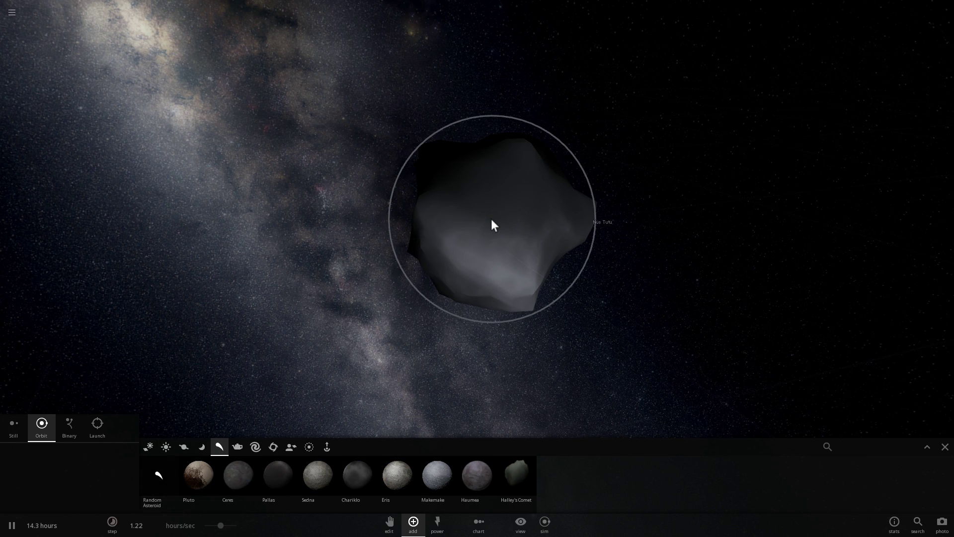
pyautogui.click(491, 219)
pyautogui.moveTo(625, 270); pyautogui.dragTo(820, 378, button='right')
pyautogui.click(945, 446)
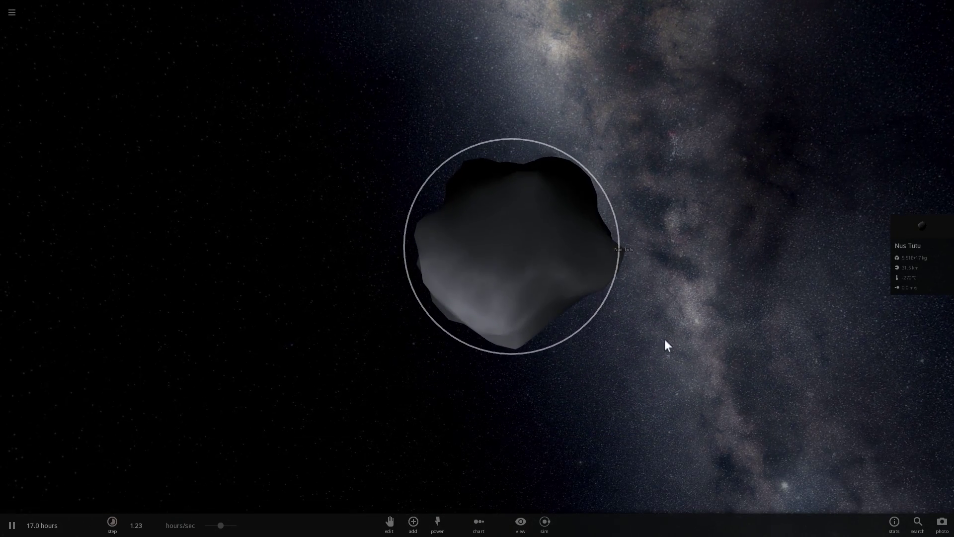
pyautogui.moveTo(562, 269); pyautogui.dragTo(580, 276, button='right')
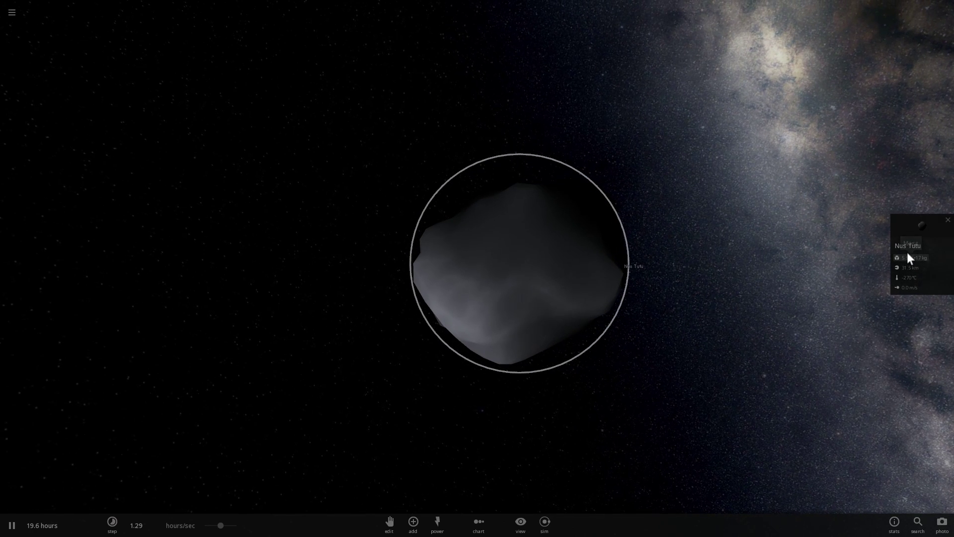
# Open the asteroid's properties and examine its shape, basic data and temperature data
pyautogui.click(917, 228)
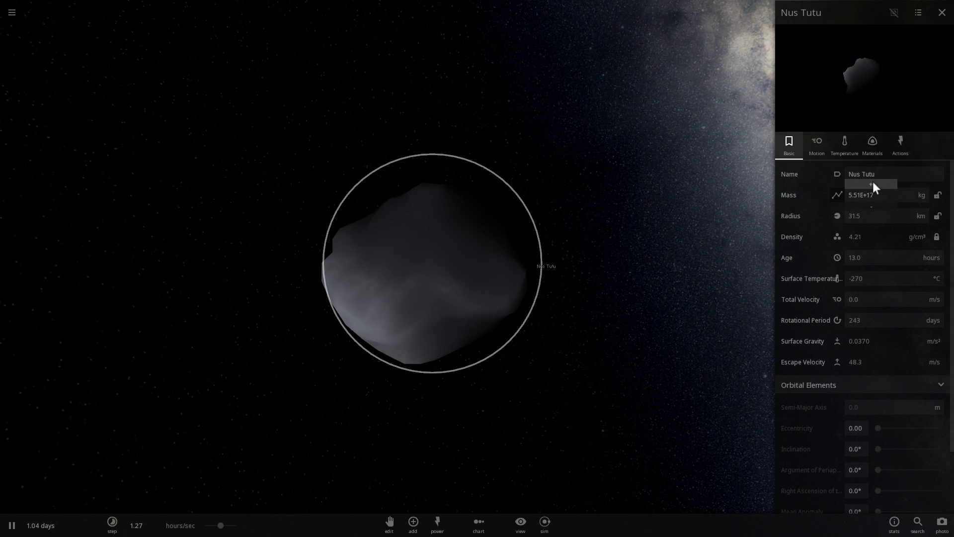
pyautogui.moveTo(547, 273); pyautogui.dragTo(523, 389, button='right')
pyautogui.scroll(4, 391, 275)
pyautogui.scroll(-5, 558, 312)
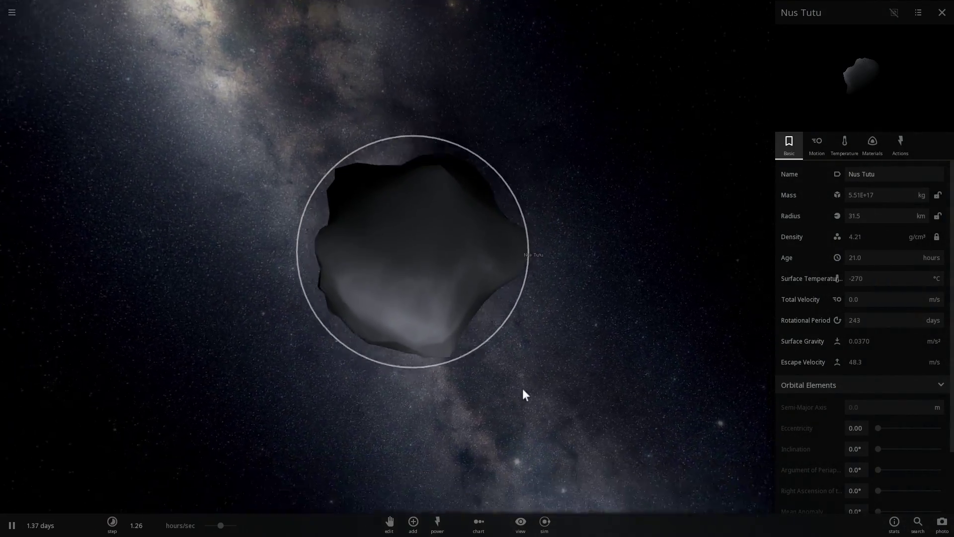
pyautogui.click(844, 144)
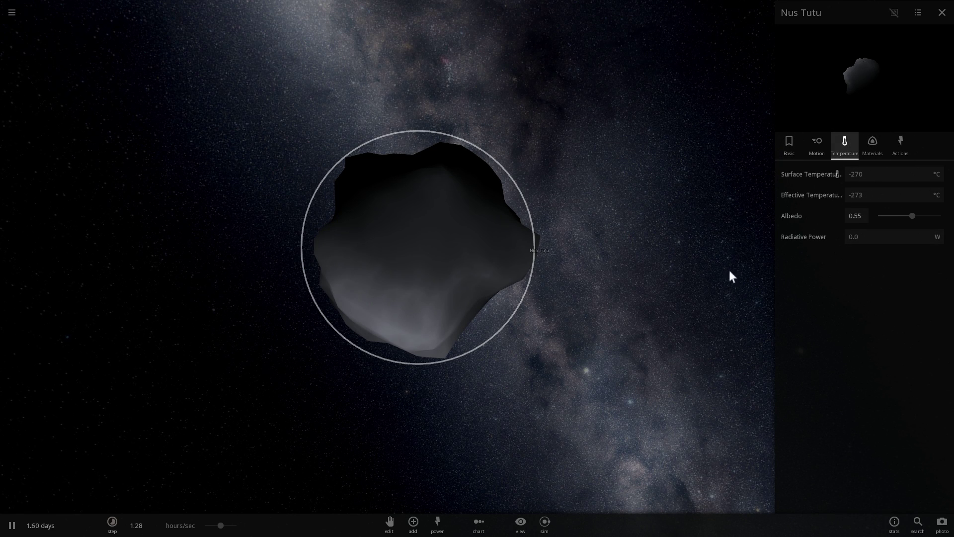
pyautogui.click(783, 144)
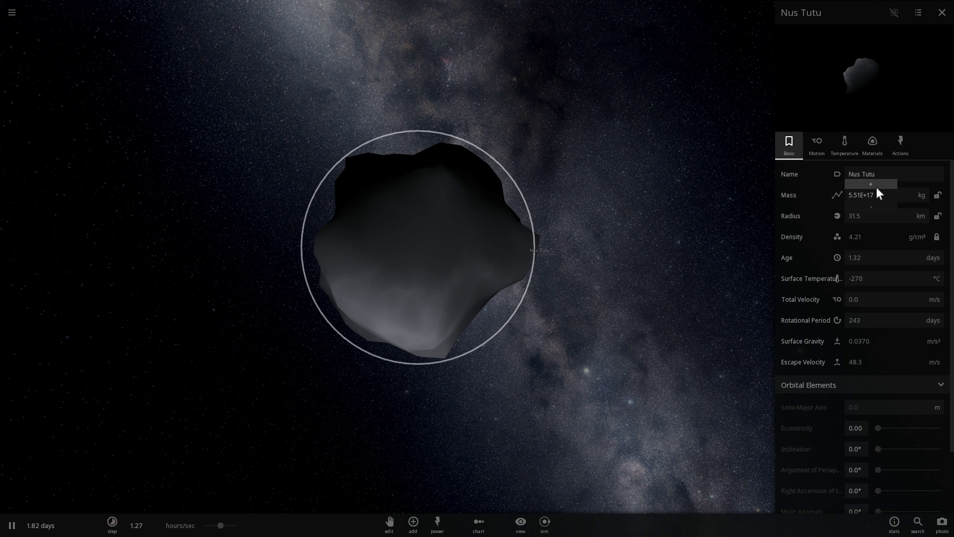
# Increase the asteroid's mass in increments to 1.33E+19 kg
pyautogui.click(875, 186)
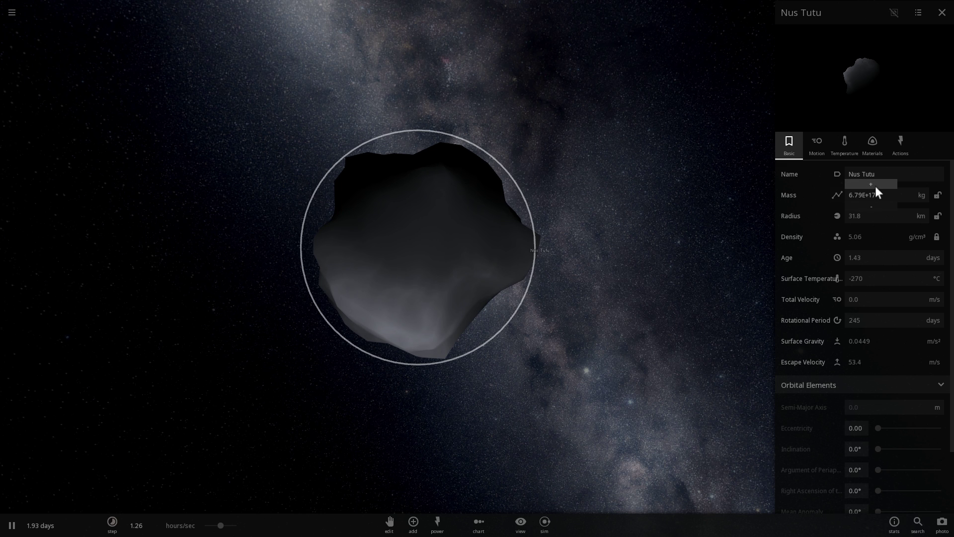
pyautogui.click(875, 186)
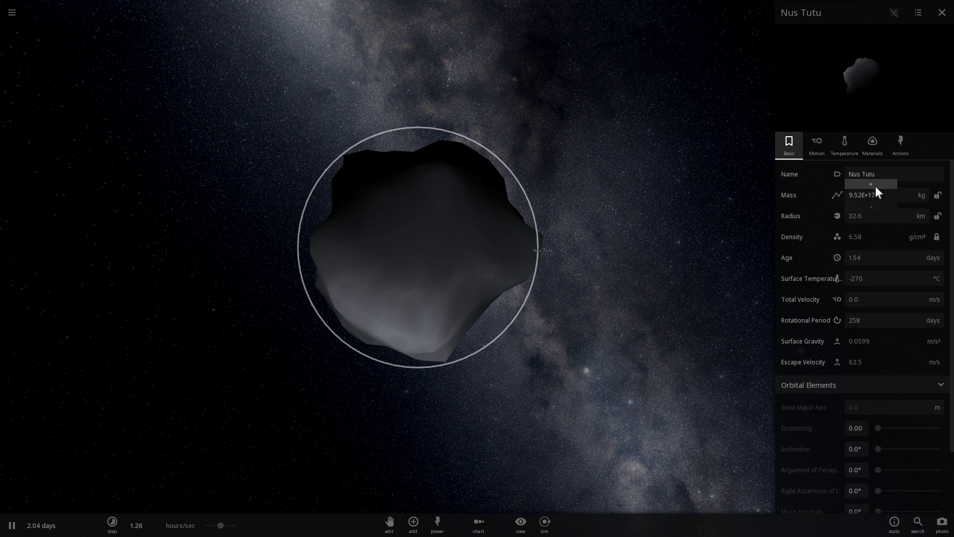
pyautogui.click(875, 186)
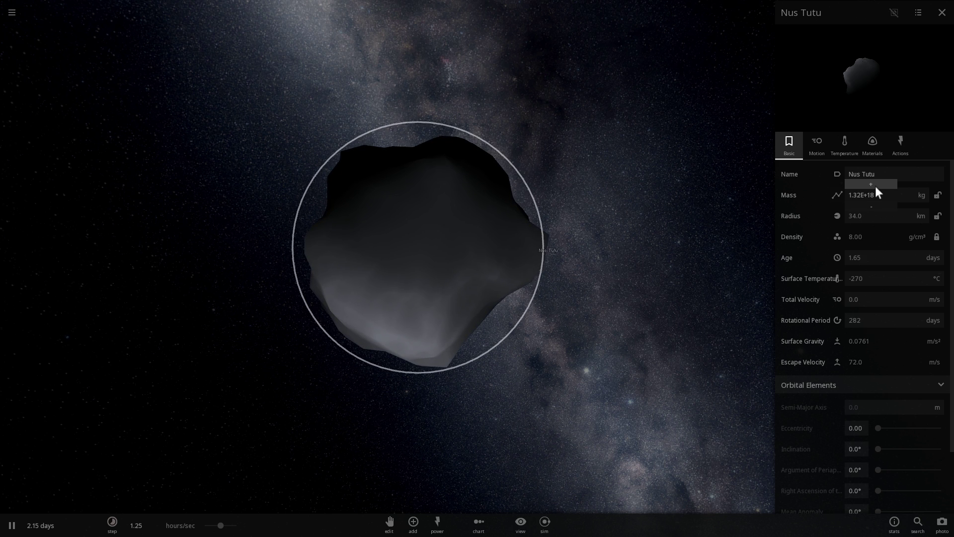
pyautogui.click(875, 185)
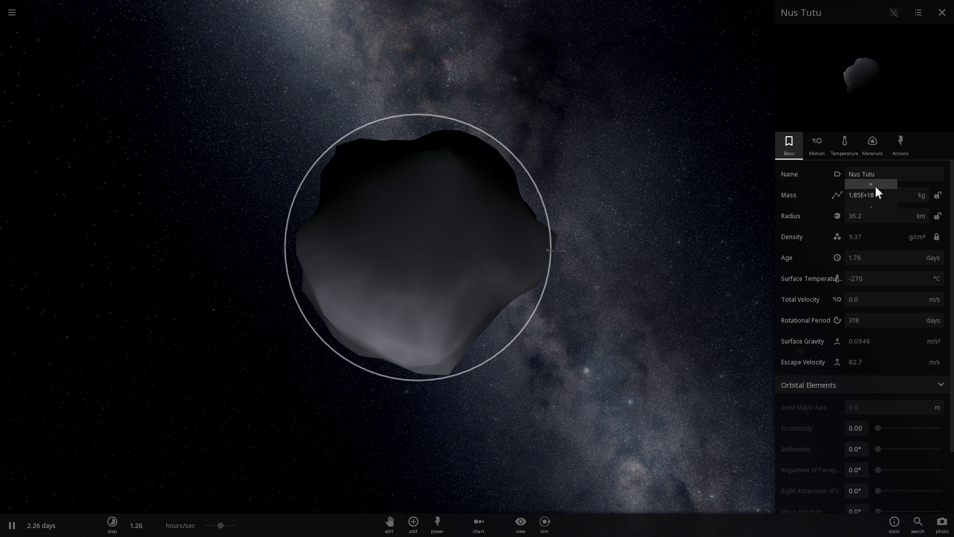
pyautogui.click(876, 186)
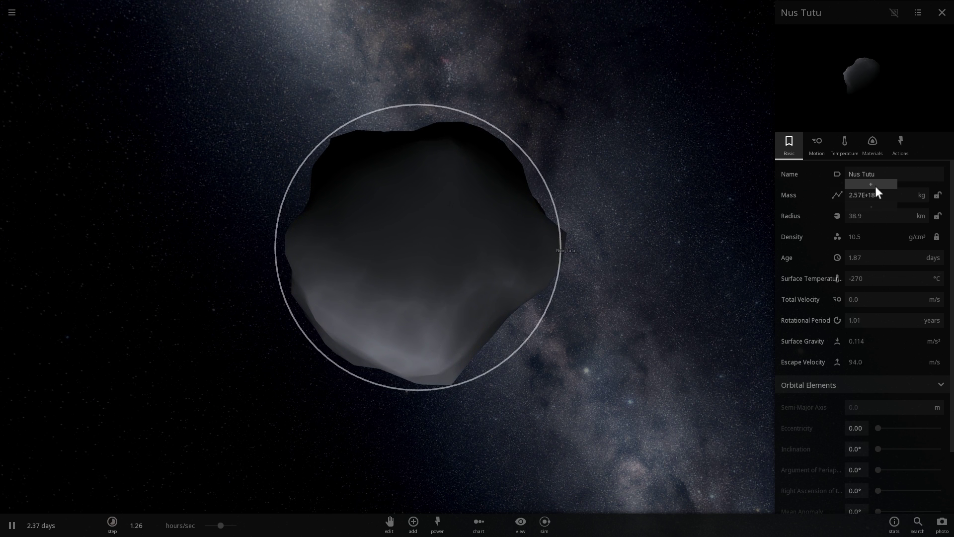
pyautogui.click(875, 186)
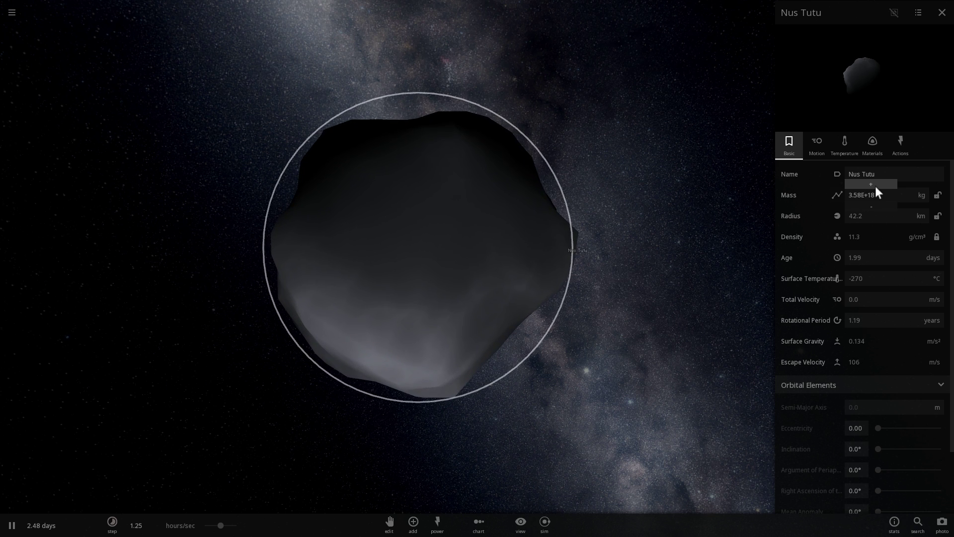
pyautogui.click(876, 185)
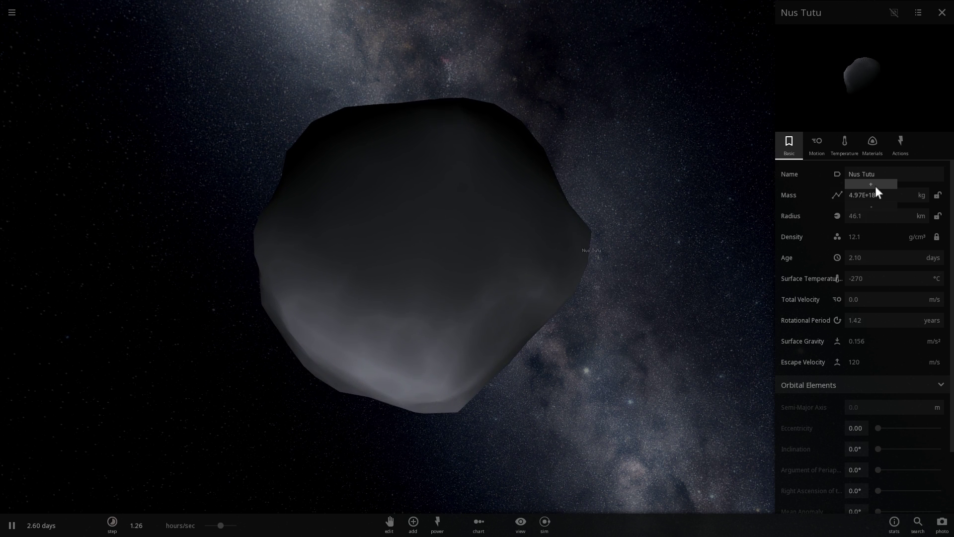
pyautogui.click(875, 186)
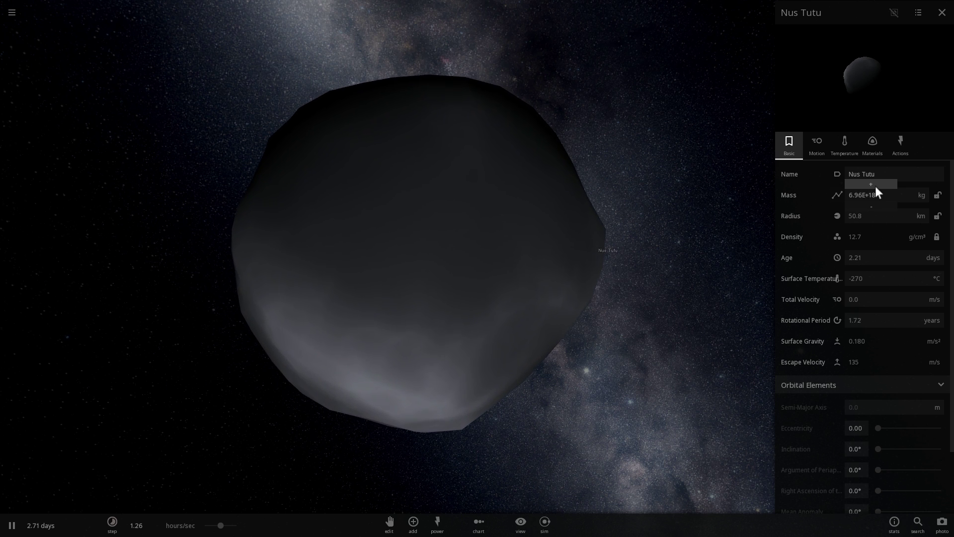
pyautogui.click(876, 186)
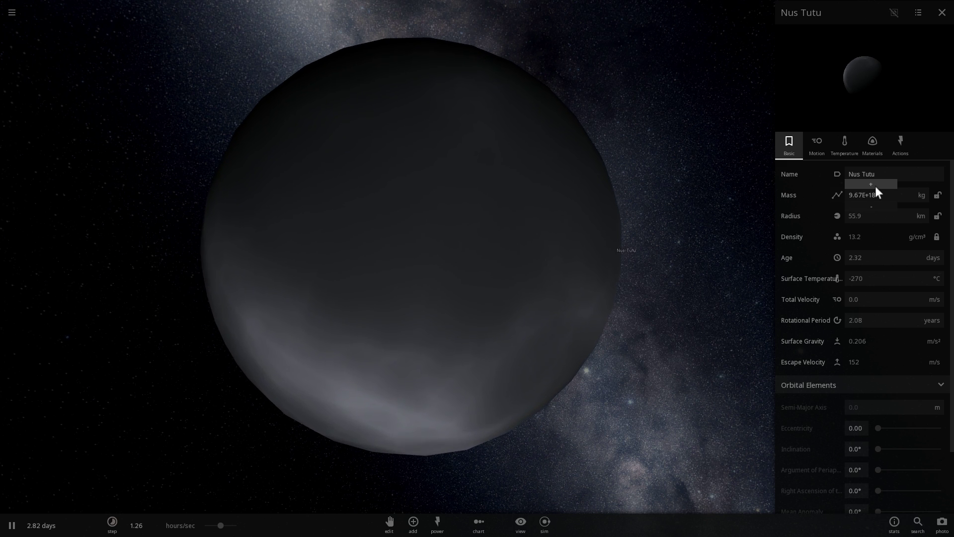
pyautogui.click(875, 185)
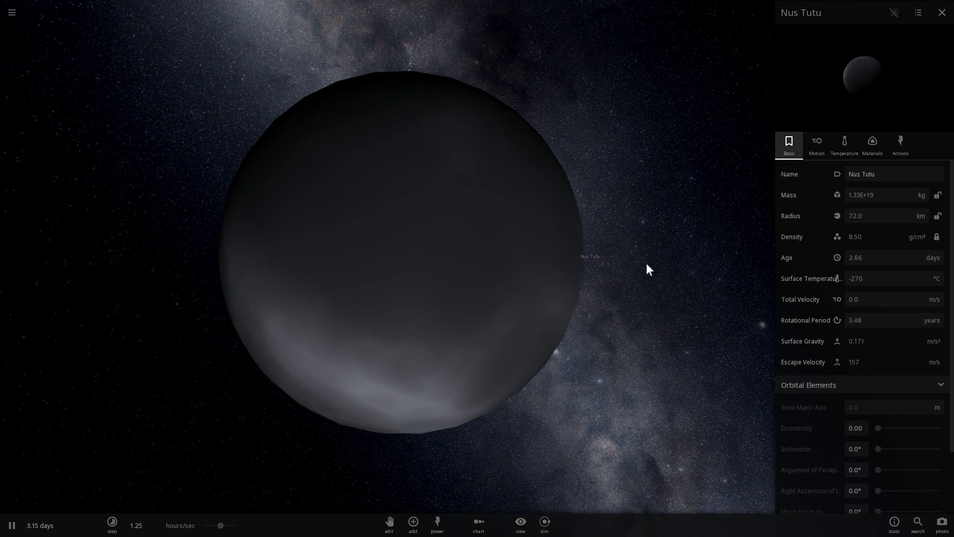
# Preview Ceres and Chariklo from the minor bodies beside the asteroid to compare their sizes, without placing either
pyautogui.click(413, 526)
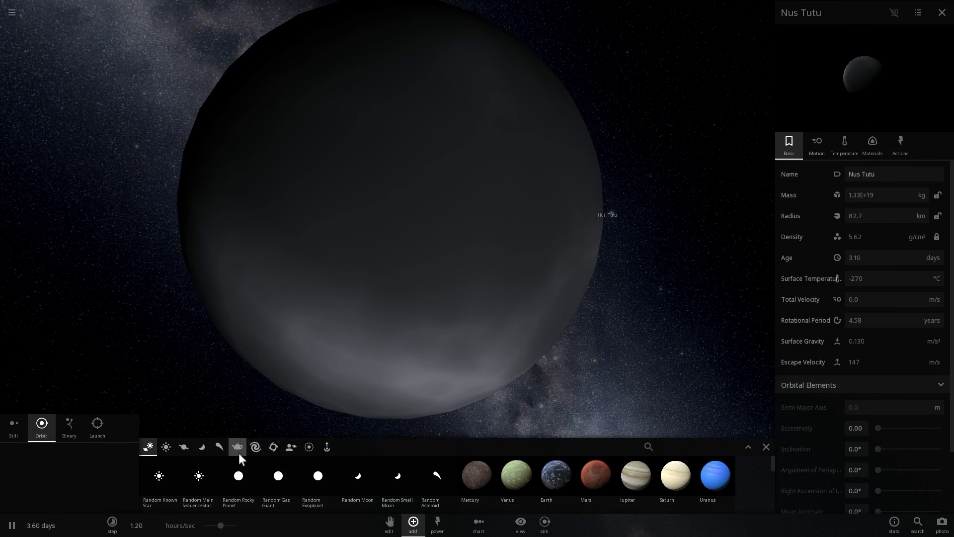
pyautogui.click(239, 452)
pyautogui.click(252, 449)
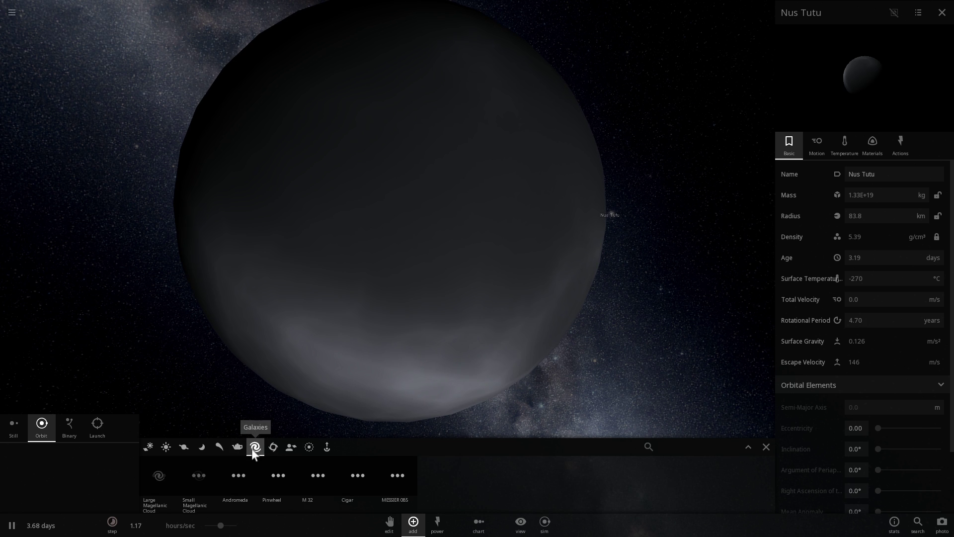
pyautogui.click(223, 446)
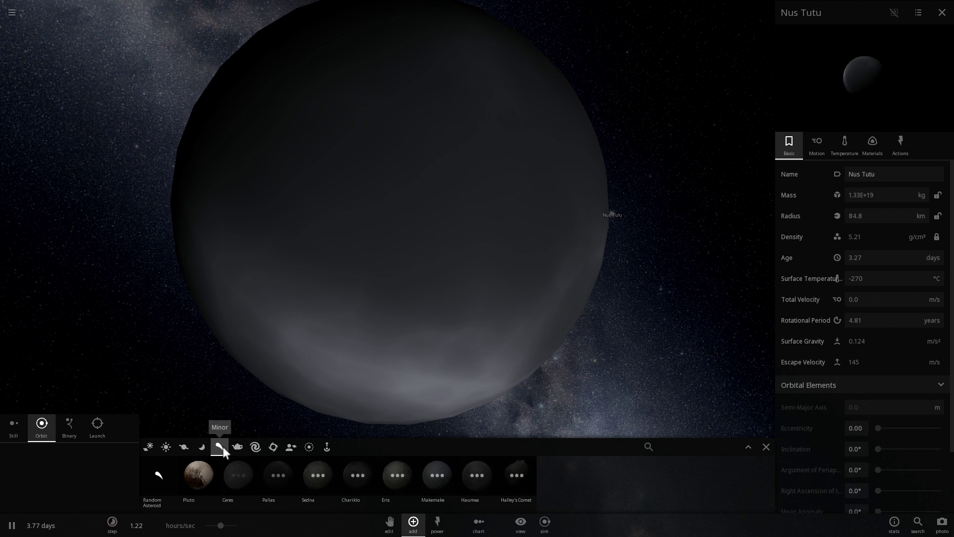
pyautogui.click(232, 477)
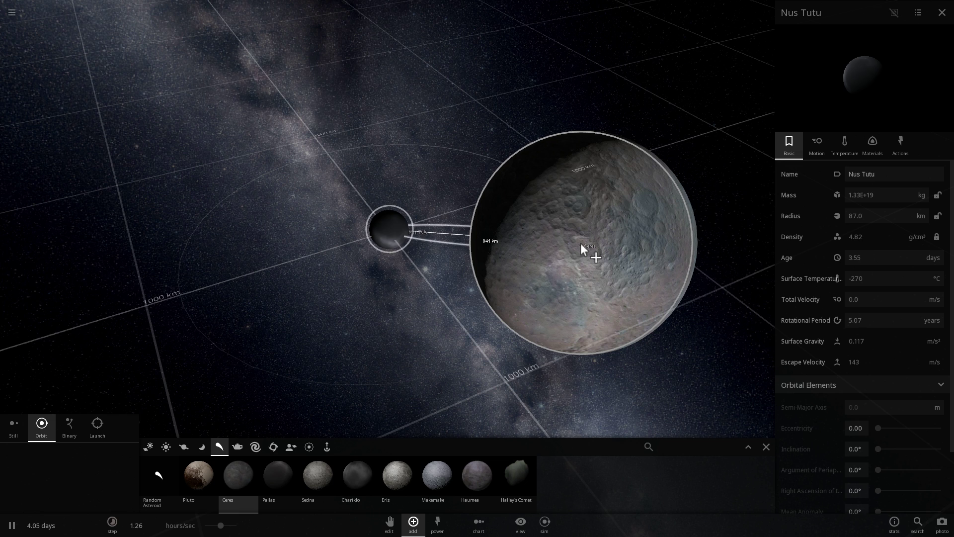
pyautogui.press('Escape')
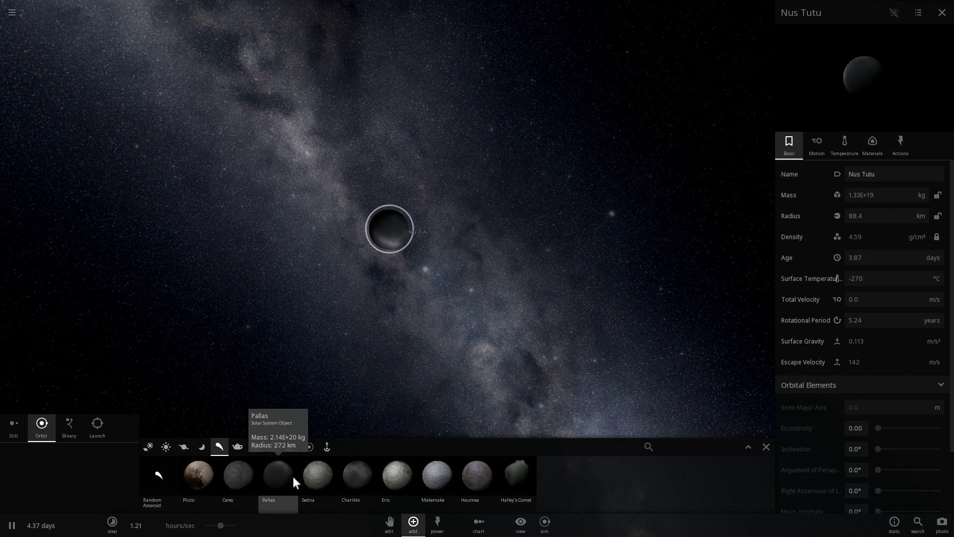
pyautogui.click(350, 472)
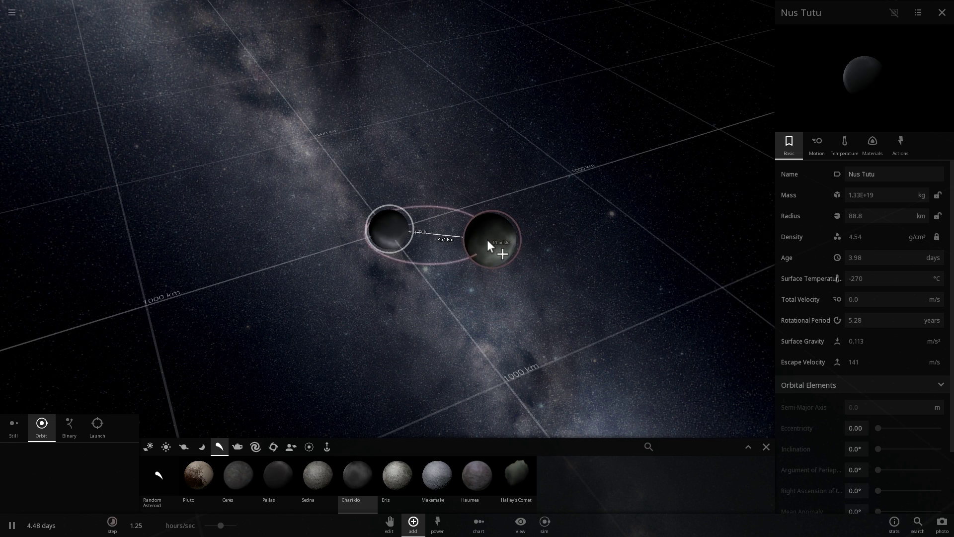
pyautogui.press('Escape')
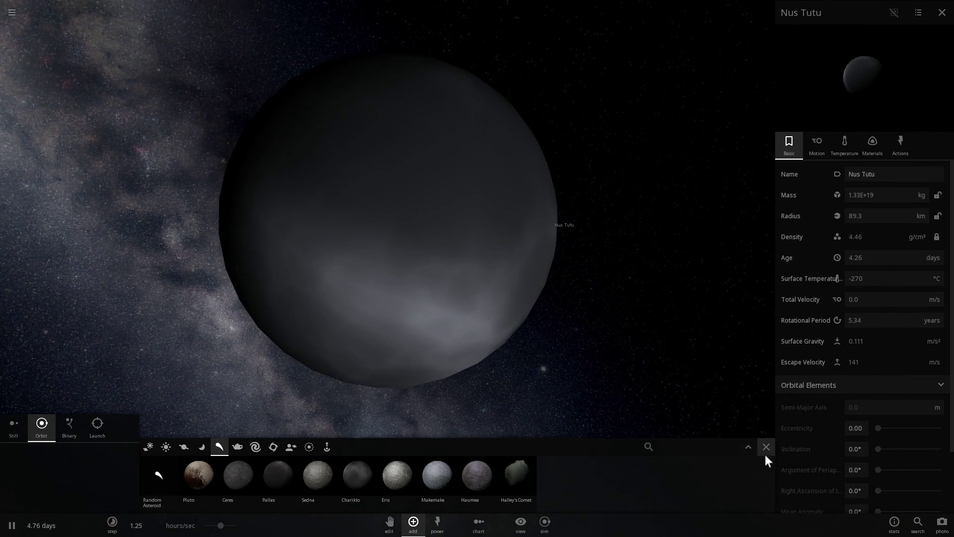
pyautogui.click(766, 446)
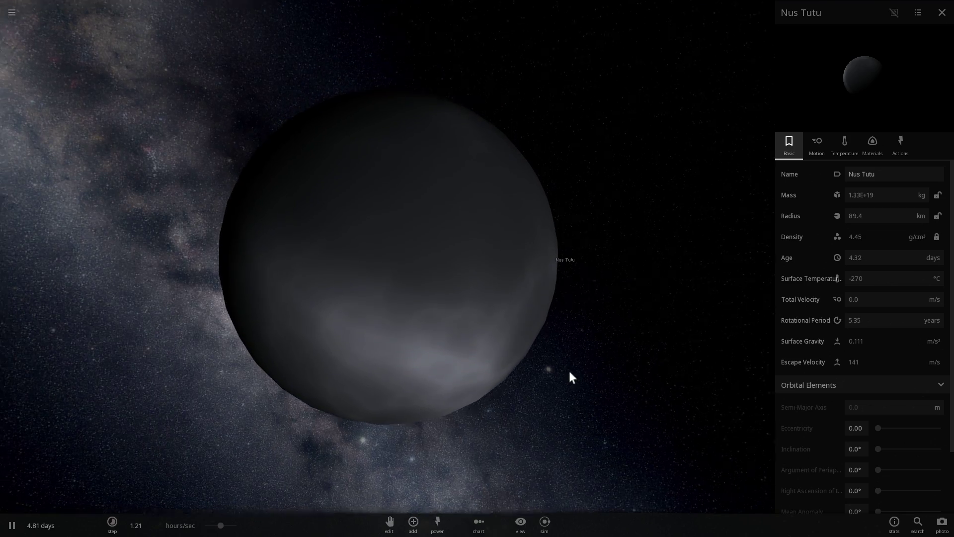
# Examine the asteroid's overall shape and check its temperature data
pyautogui.scroll(-3, 447, 293)
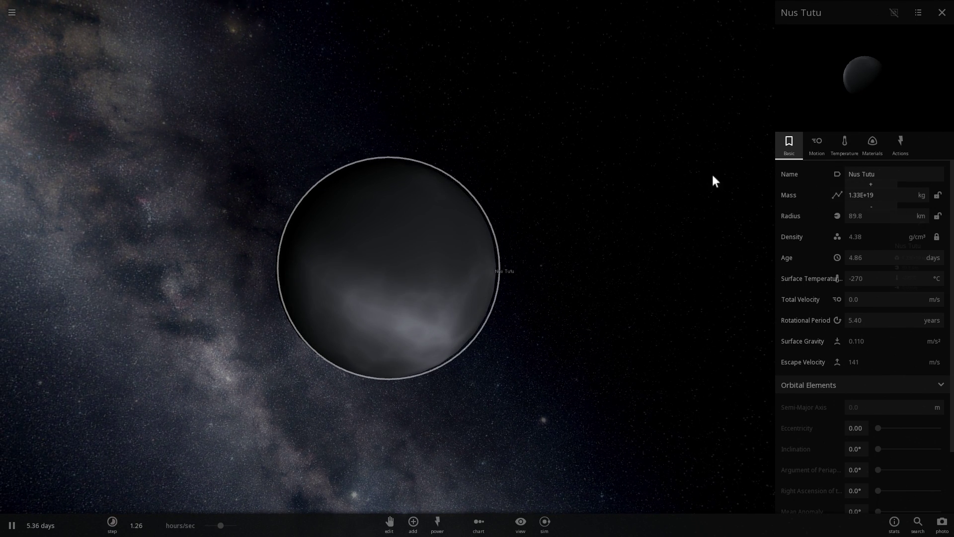
pyautogui.click(854, 145)
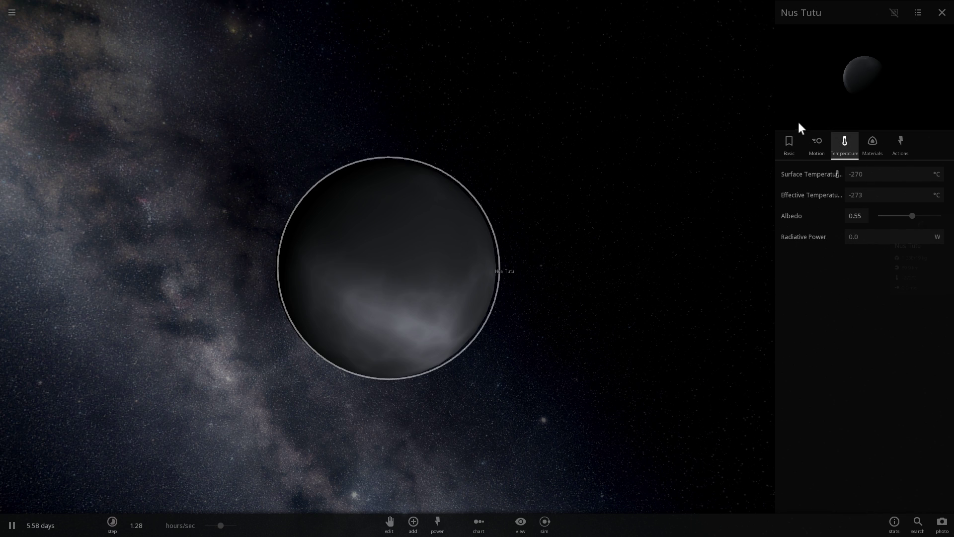
pyautogui.click(789, 148)
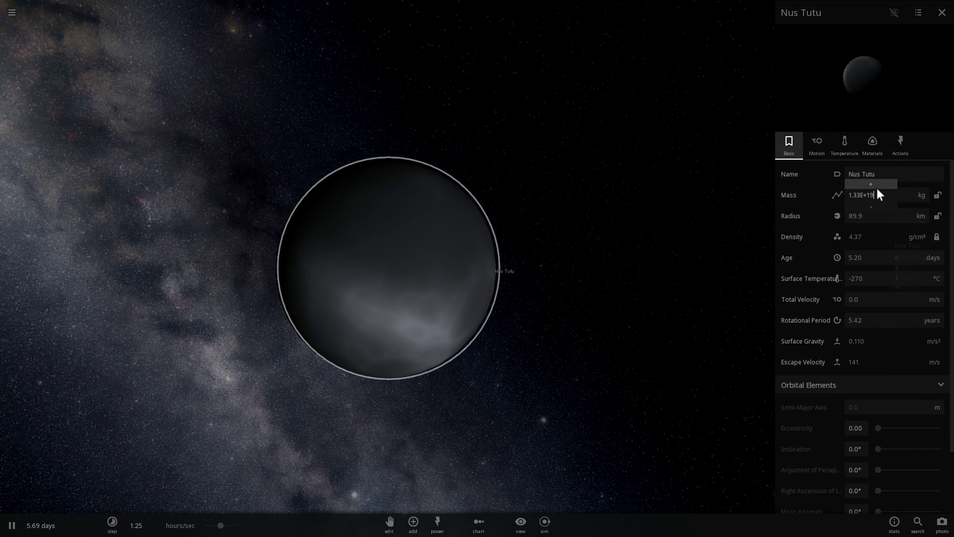
# Increase the asteroid's mass in increments to 3.55E+20 kg
pyautogui.click(871, 185)
pyautogui.click(875, 185)
pyautogui.click(875, 185)
pyautogui.click(879, 184)
pyautogui.click(879, 184)
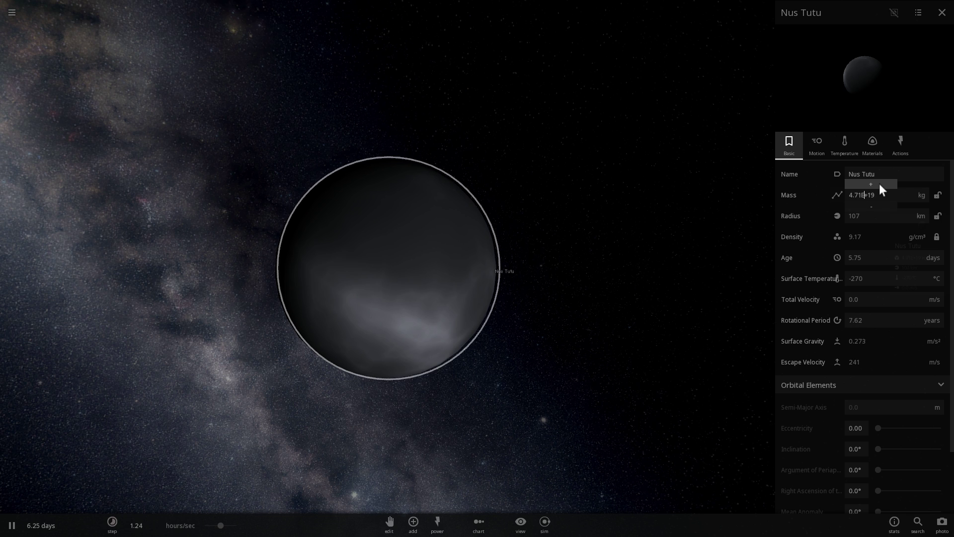
pyautogui.click(880, 184)
pyautogui.click(879, 183)
pyautogui.click(879, 183)
pyautogui.click(879, 183)
pyautogui.click(879, 183)
pyautogui.click(879, 183)
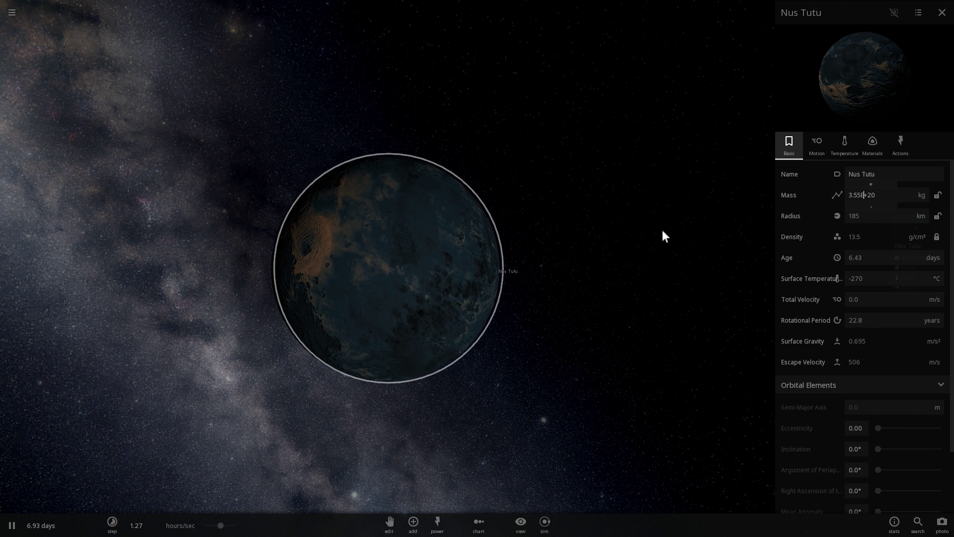
# Examine the enlarged asteroid's surface from different sides, then review its basic properties and temperature data
pyautogui.click(633, 270)
pyautogui.click(534, 268)
pyautogui.moveTo(698, 240); pyautogui.dragTo(688, 234)
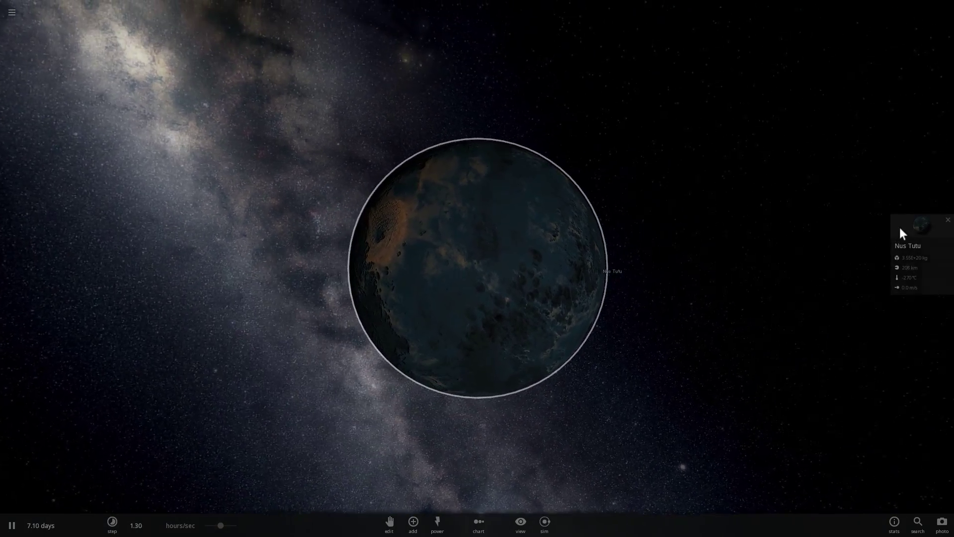
pyautogui.click(899, 228)
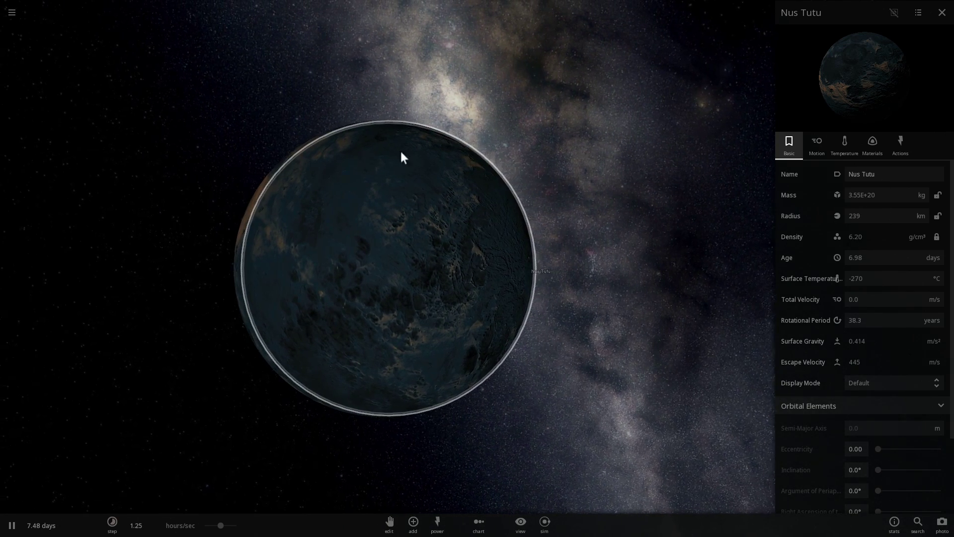
pyautogui.click(845, 145)
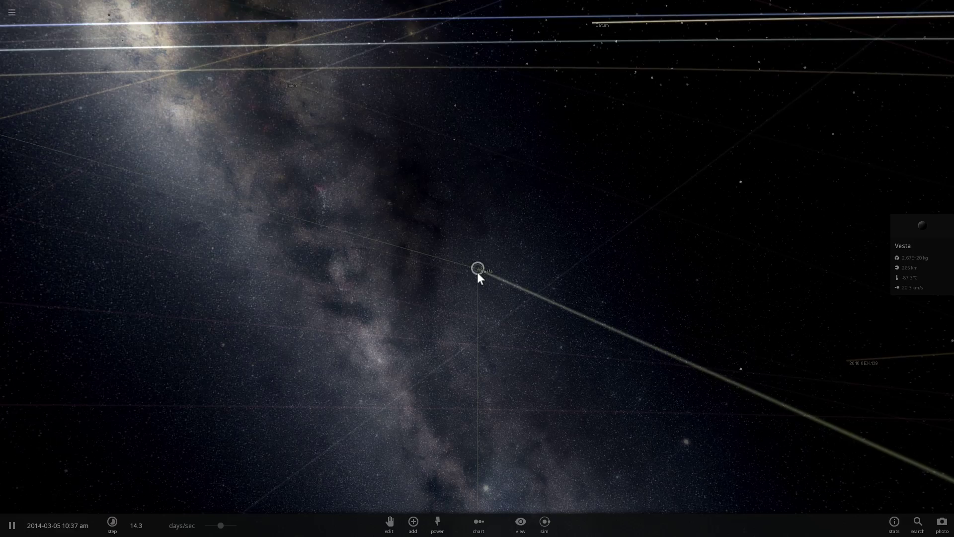
# Slow the solar system simulation to about 32 minutes per second and examine Vesta up close
pyautogui.click(210, 530)
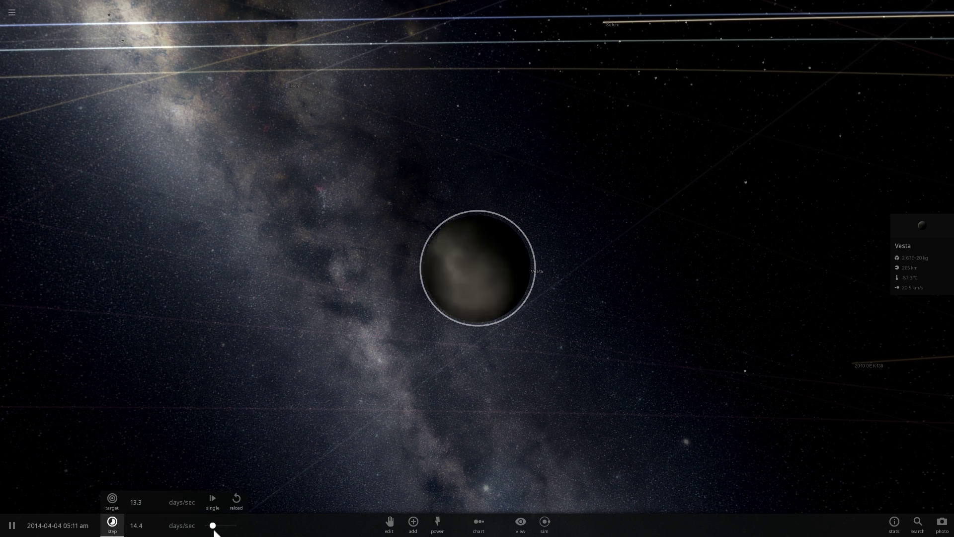
pyautogui.moveTo(211, 530); pyautogui.dragTo(211, 530)
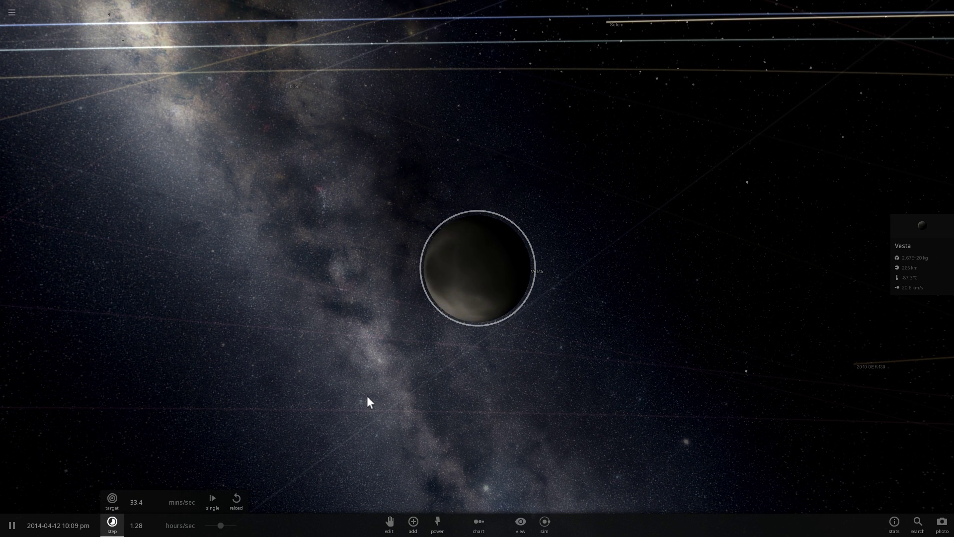
pyautogui.scroll(5, 366, 398)
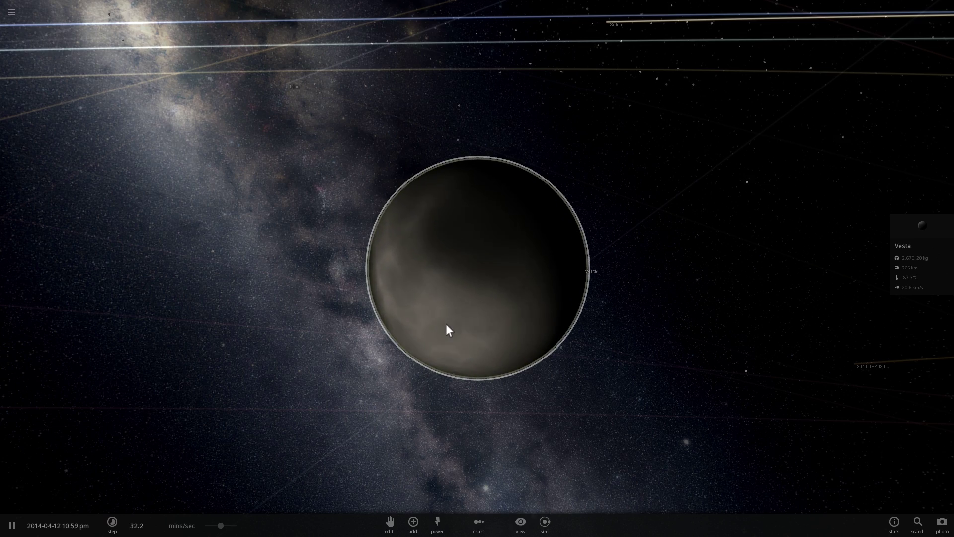
pyautogui.moveTo(446, 324); pyautogui.dragTo(405, 332)
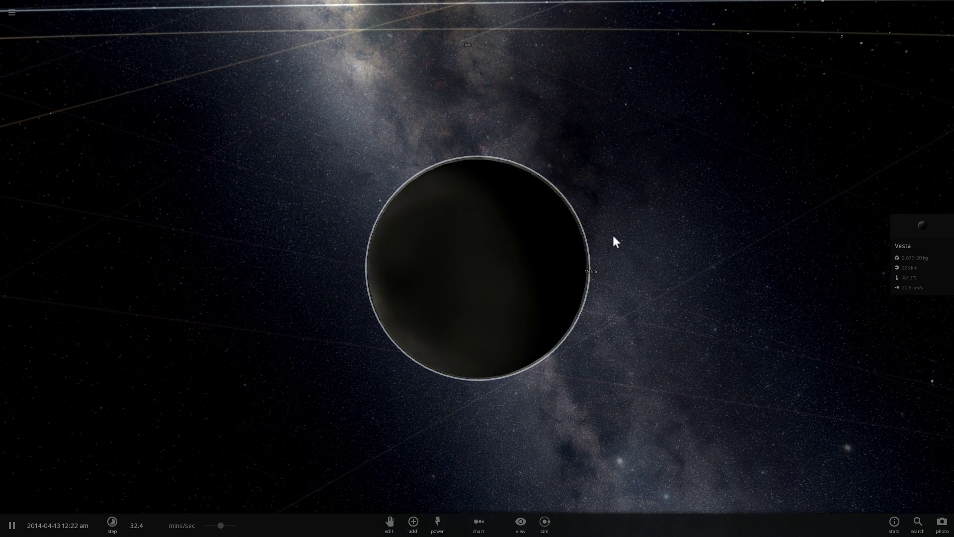
pyautogui.moveTo(613, 237); pyautogui.dragTo(571, 226)
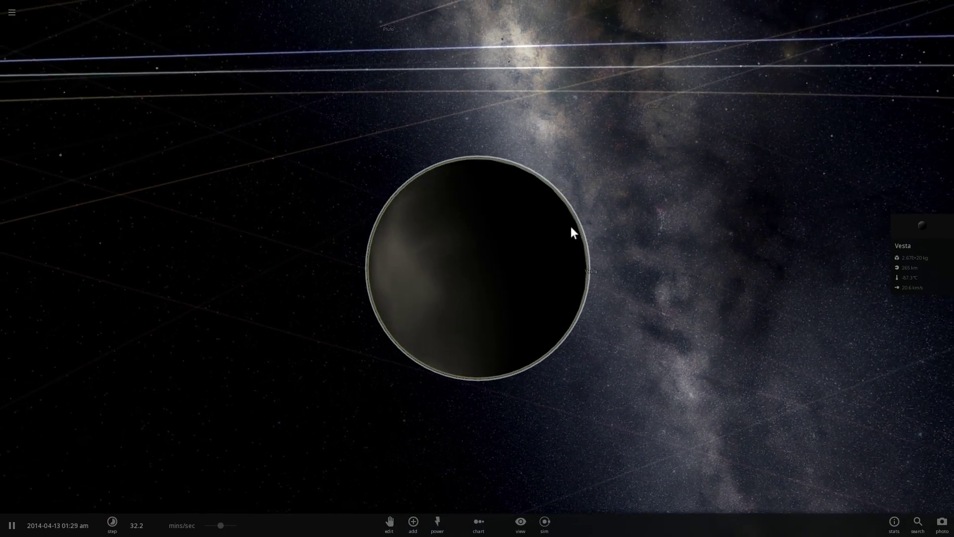
# Preview Ceres in orbit beside Vesta to compare the sizes of the two bodies
pyautogui.click(423, 520)
pyautogui.click(219, 446)
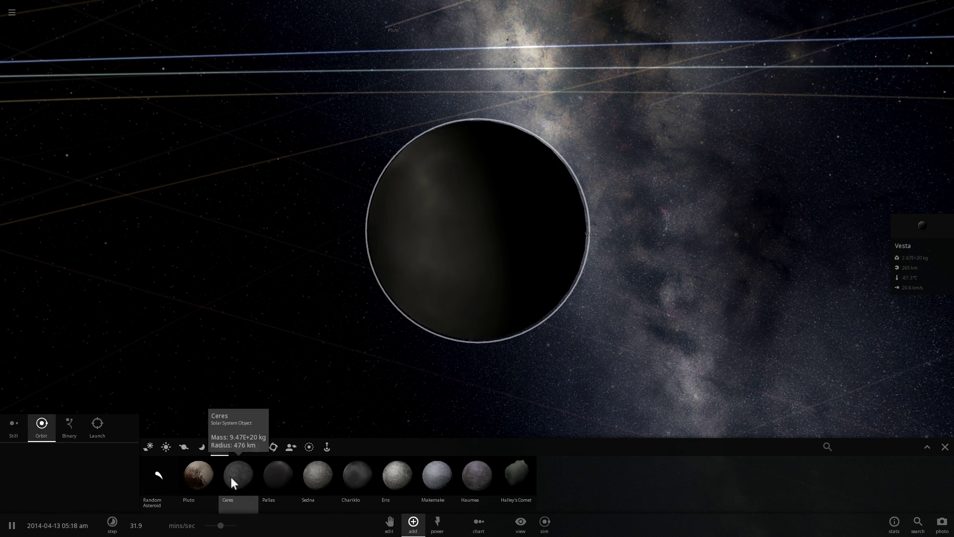
pyautogui.click(231, 476)
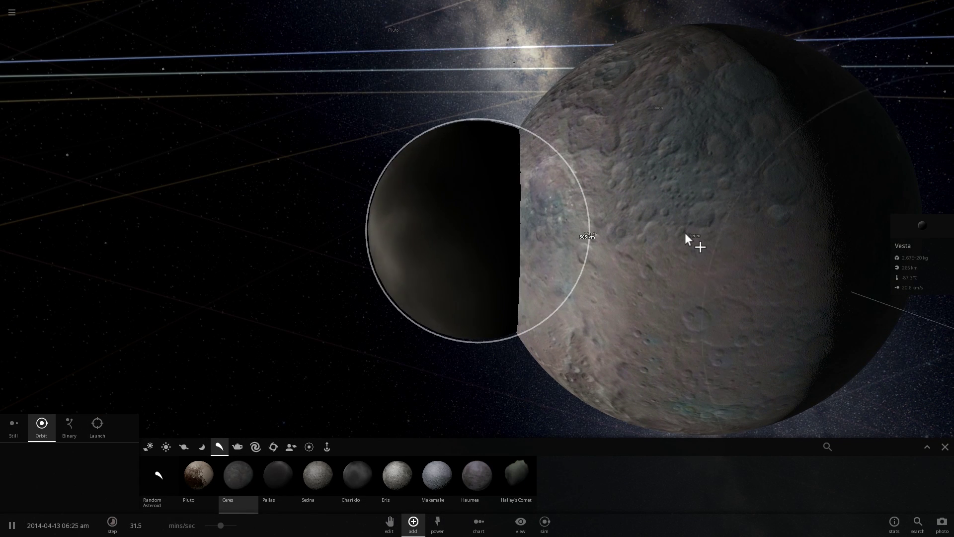
pyautogui.click(745, 207)
# Examine Vesta's shape and shading from several sides and open its basic properties
pyautogui.moveTo(744, 207); pyautogui.dragTo(356, 209)
pyautogui.moveTo(577, 234); pyautogui.dragTo(549, 335)
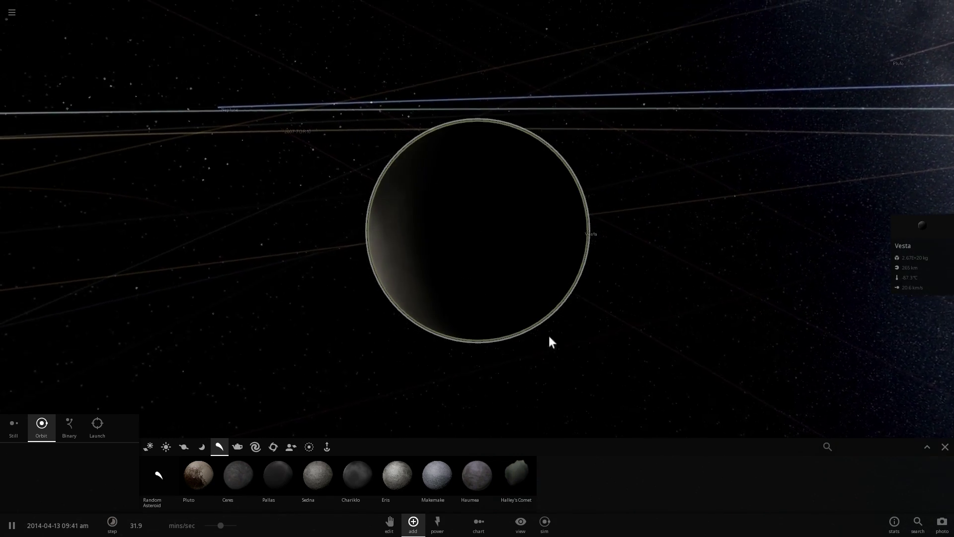
pyautogui.moveTo(666, 352); pyautogui.dragTo(626, 353)
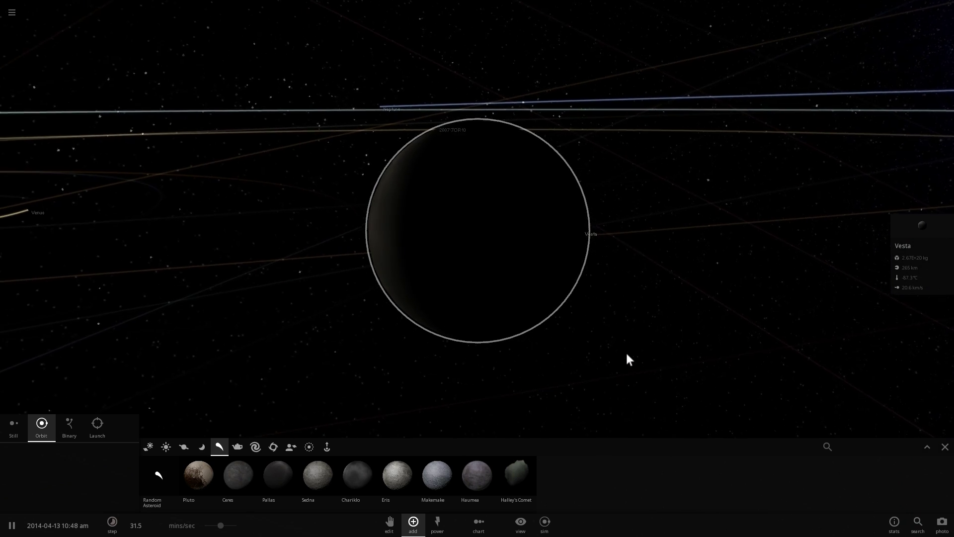
pyautogui.moveTo(667, 329); pyautogui.dragTo(735, 339)
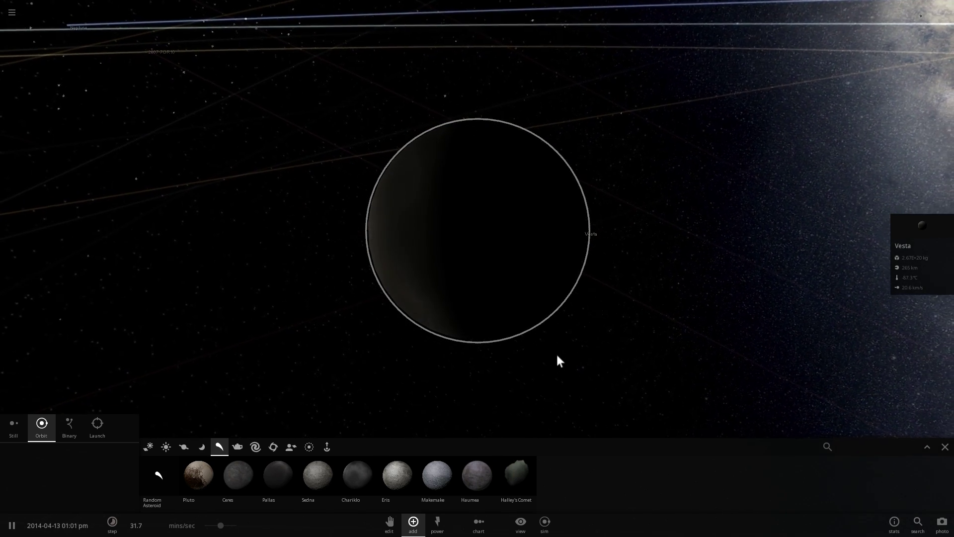
pyautogui.click(903, 237)
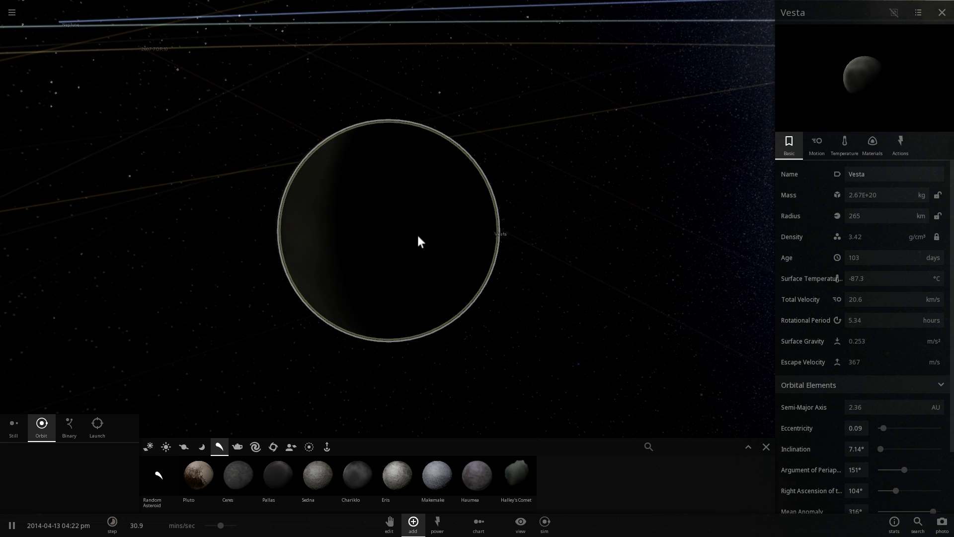
pyautogui.moveTo(319, 240); pyautogui.dragTo(515, 296)
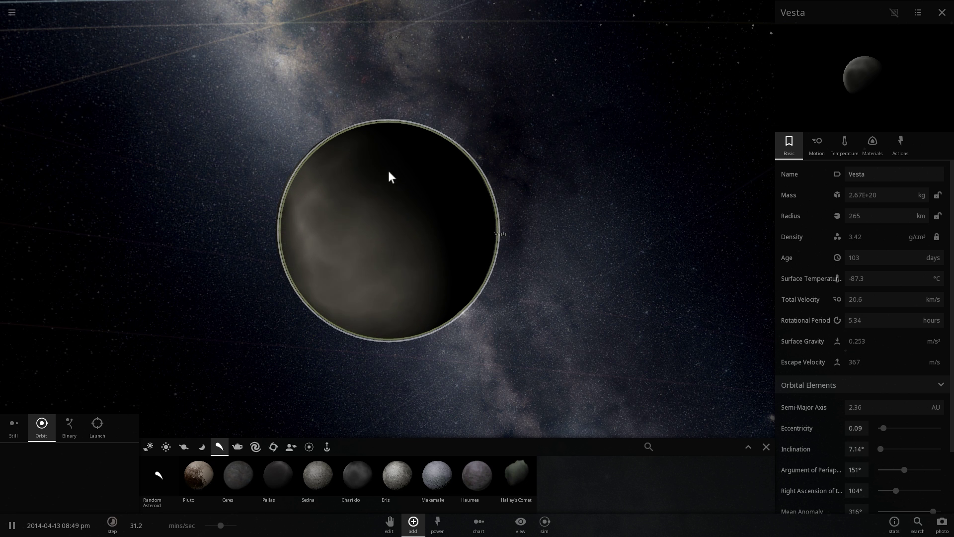
pyautogui.moveTo(426, 244); pyautogui.dragTo(618, 401)
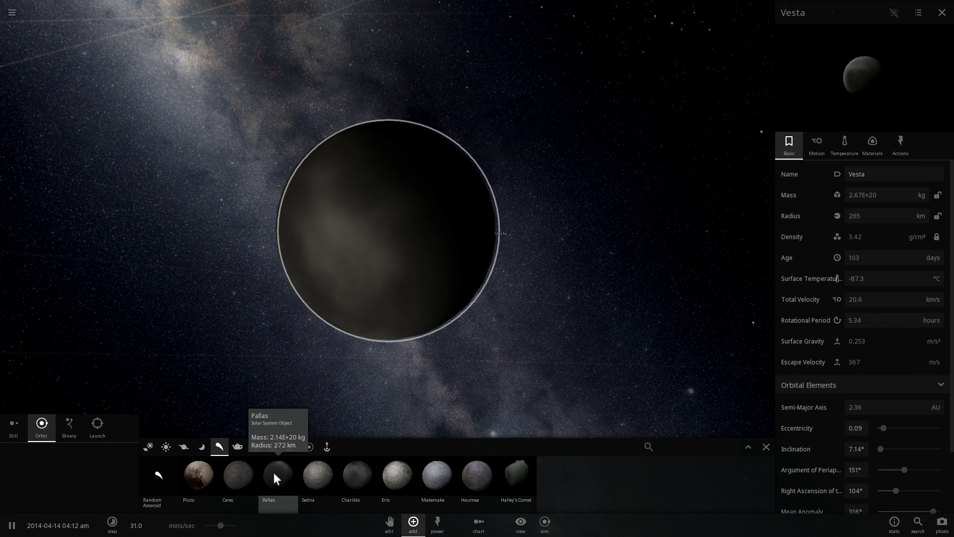
# Prepare Pallas for launching at 10 km/s and slow the simulation to about 1.2 minutes per second
pyautogui.click(272, 478)
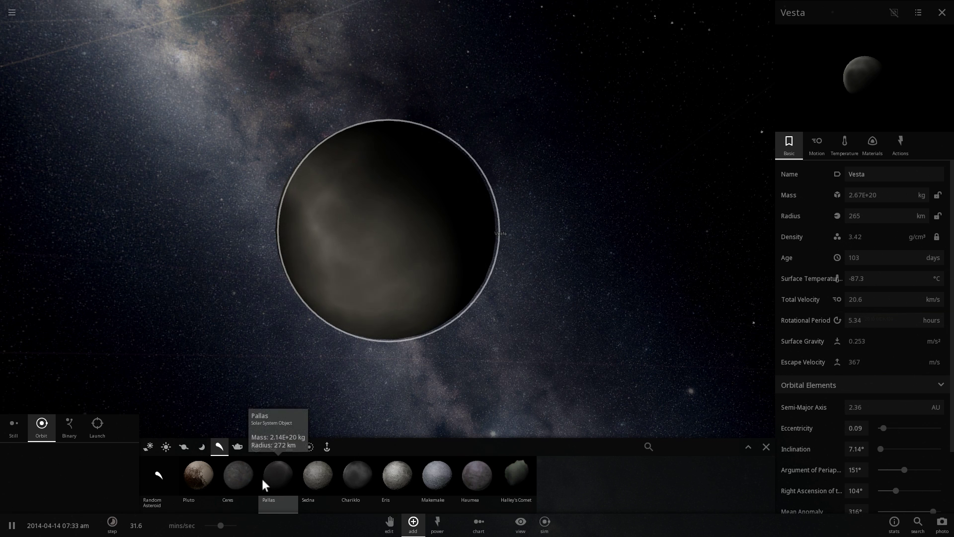
pyautogui.click(98, 426)
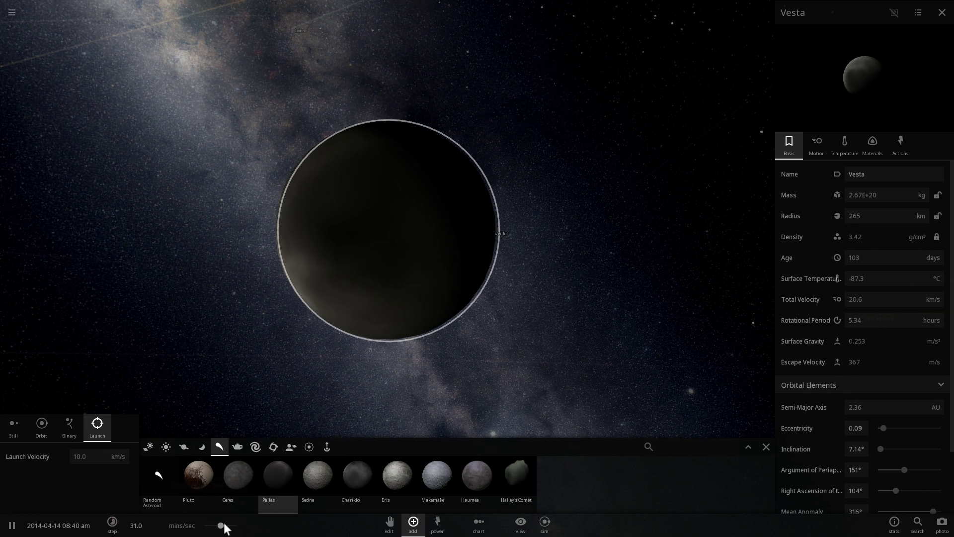
pyautogui.moveTo(221, 525); pyautogui.dragTo(211, 525)
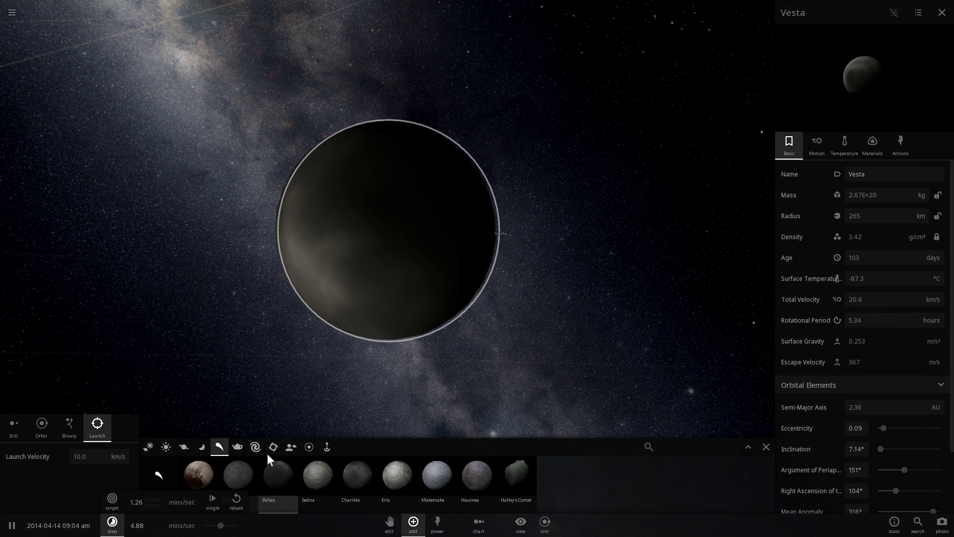
pyautogui.scroll(-2, 393, 311)
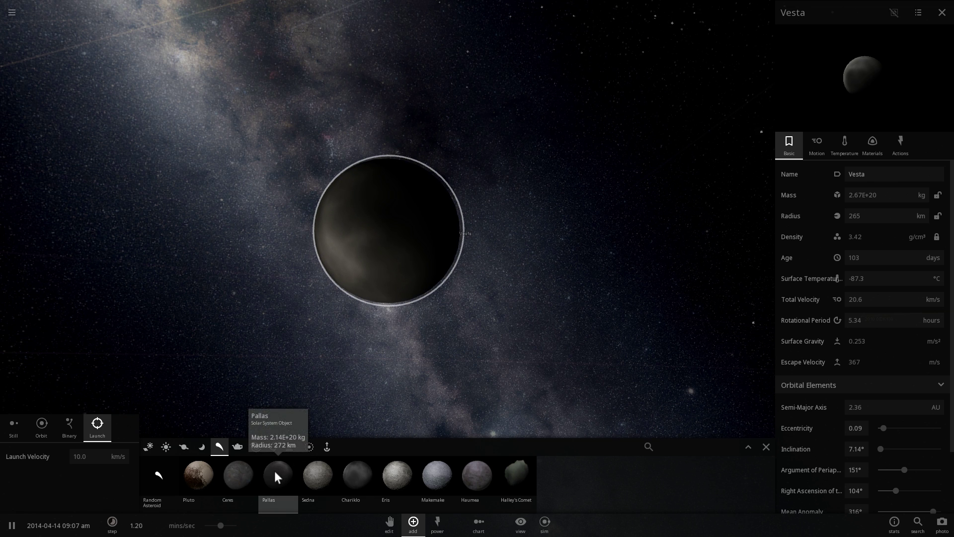
# Launch Pallas at Vesta with the simulation paused, and resume it to run the collision
pyautogui.moveTo(297, 355); pyautogui.dragTo(283, 282, button='right')
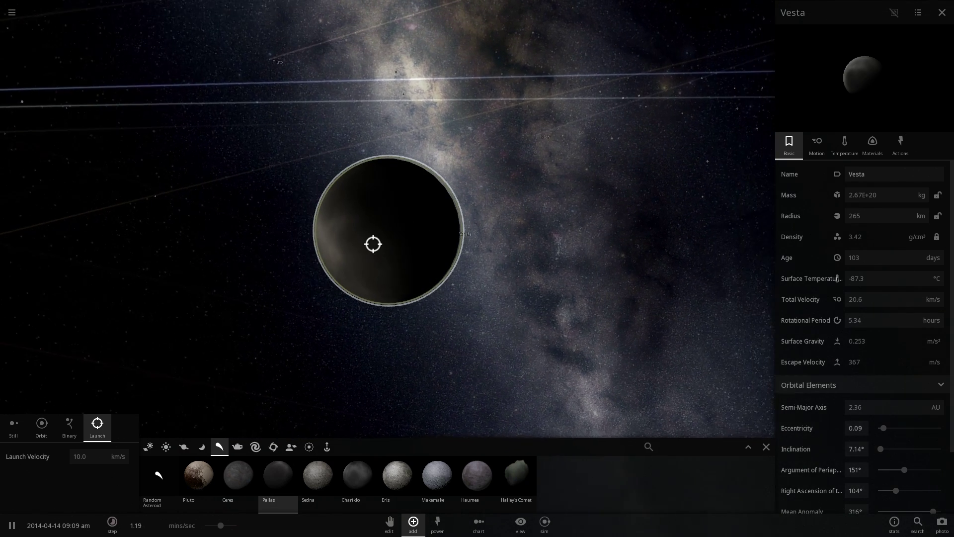
pyautogui.scroll(-3, 383, 242)
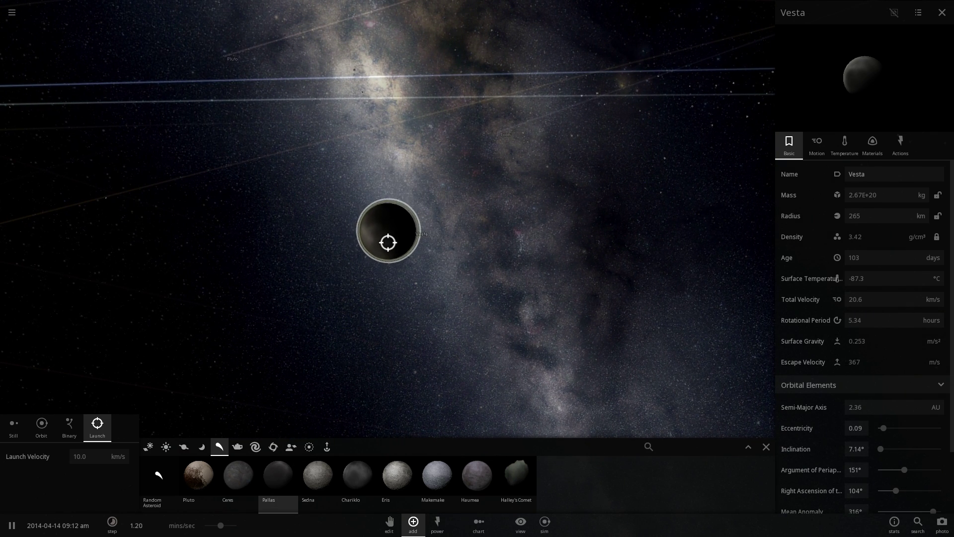
pyautogui.scroll(2, 389, 238)
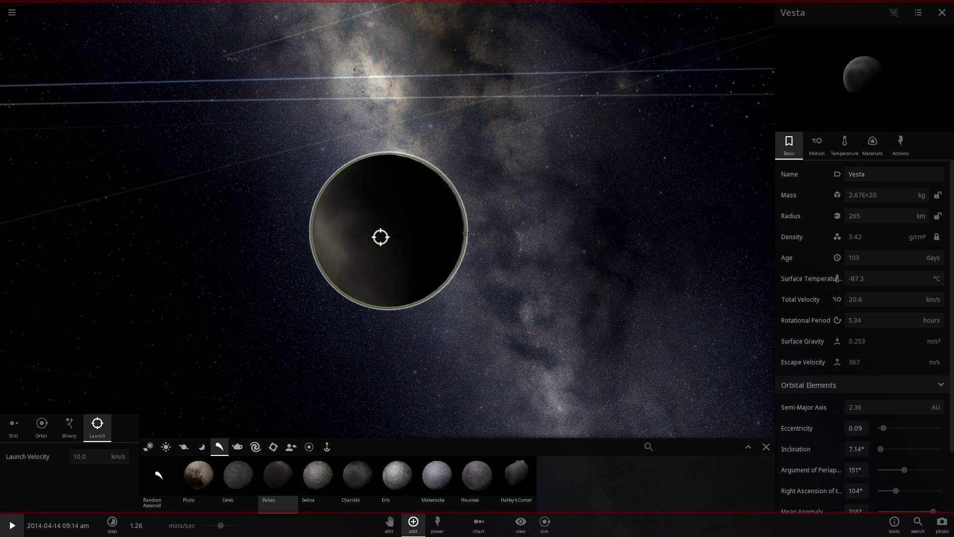
pyautogui.moveTo(474, 291); pyautogui.dragTo(381, 316, button='right')
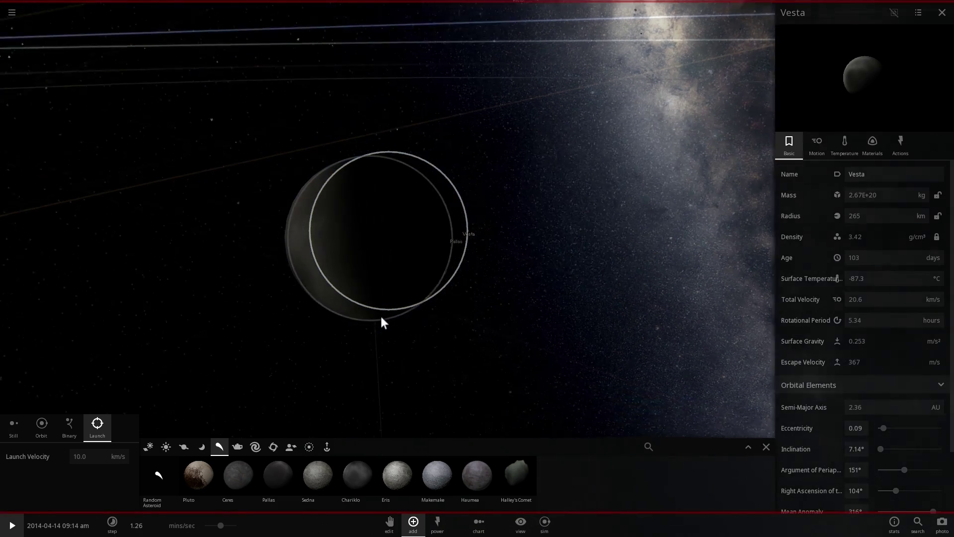
pyautogui.press('space')
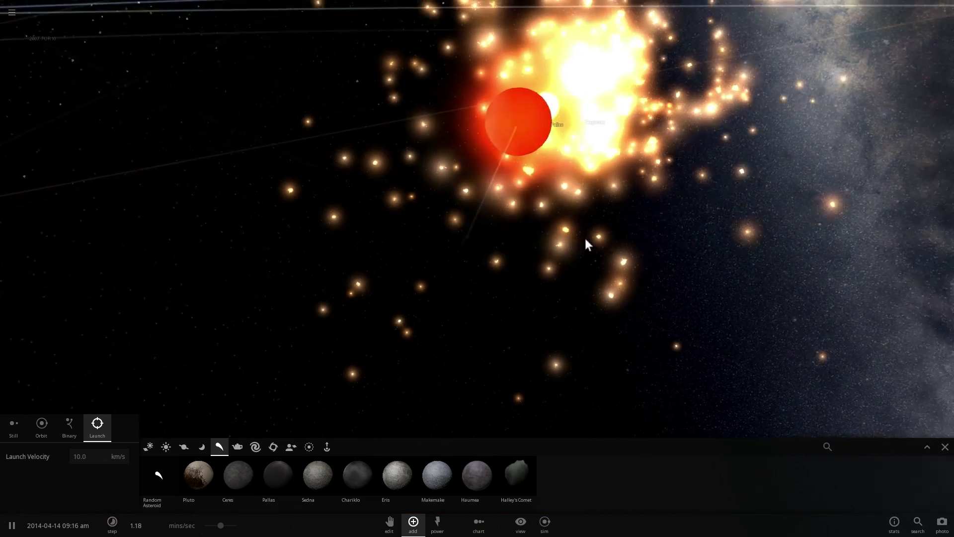
# Select Pallas after the impact, speed the simulation up to about 8 minutes per second, and examine the body among its fragments
pyautogui.click(472, 130)
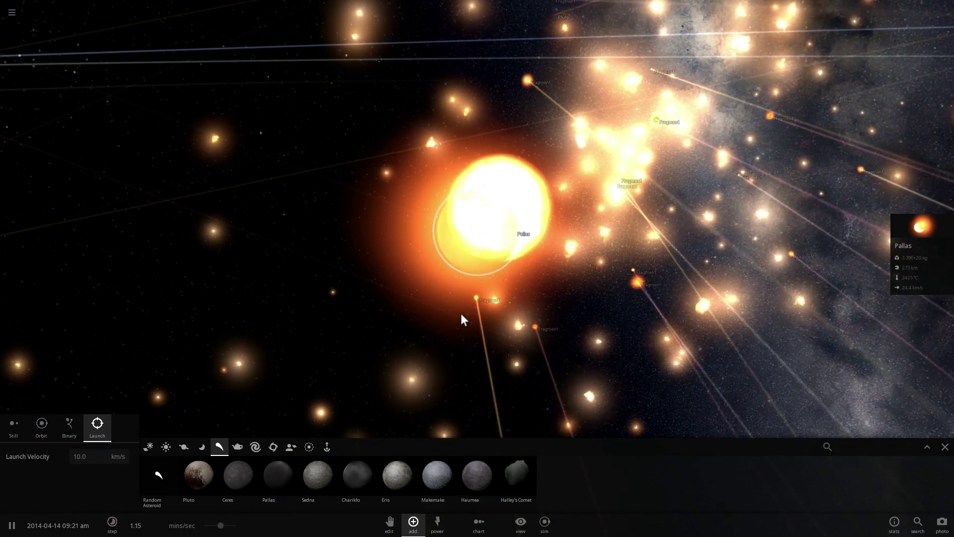
pyautogui.moveTo(528, 304); pyautogui.dragTo(299, 466, button='right')
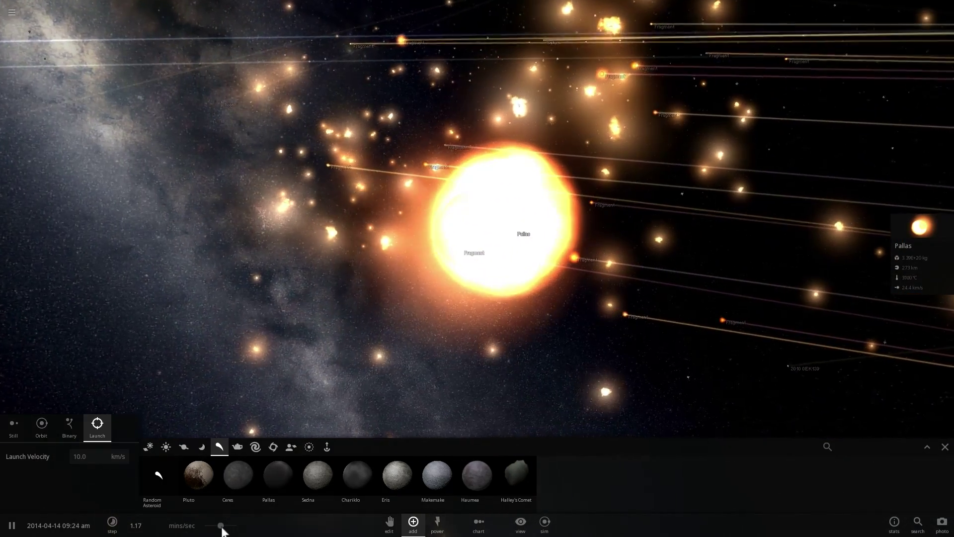
pyautogui.moveTo(219, 525); pyautogui.dragTo(236, 528)
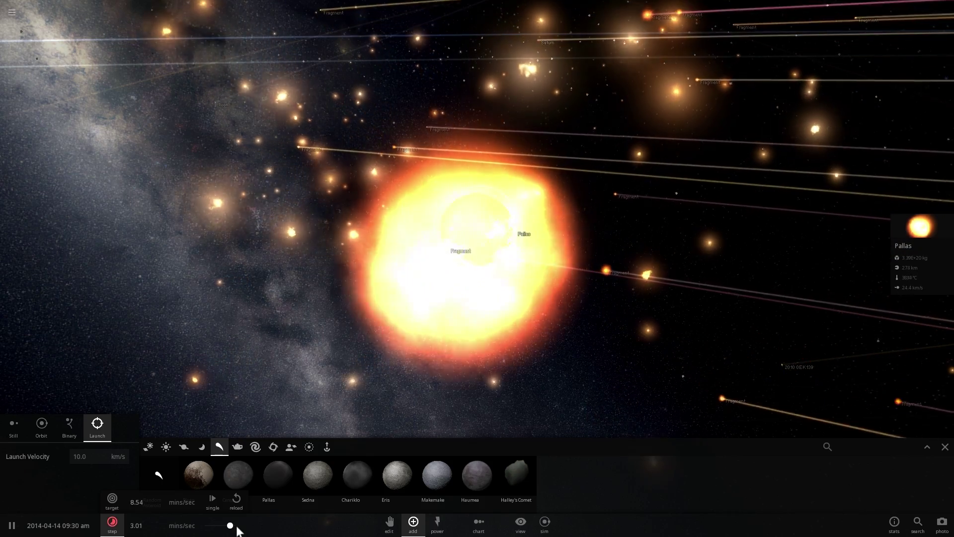
pyautogui.moveTo(561, 283); pyautogui.dragTo(612, 298, button='right')
pyautogui.moveTo(546, 295); pyautogui.dragTo(646, 265, button='right')
pyautogui.scroll(2, 596, 270)
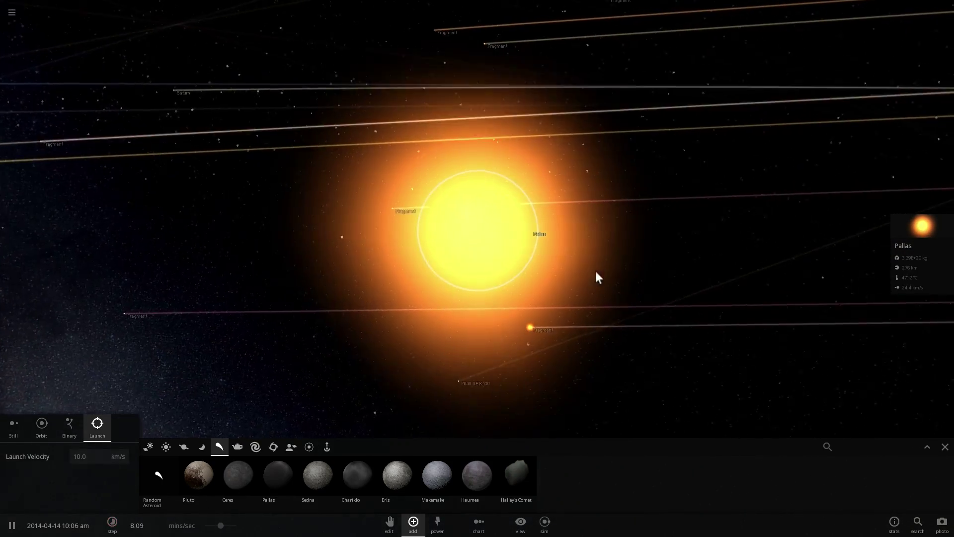
pyautogui.moveTo(554, 266); pyautogui.dragTo(488, 289, button='right')
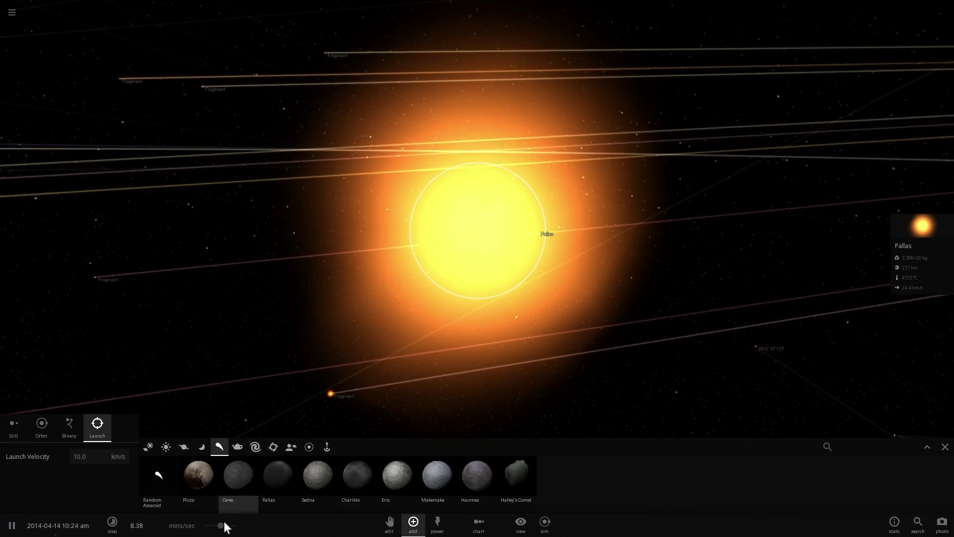
# Speed the simulation up to about 23 hours per second, examine the glowing Pallas from several sides, and open its properties
pyautogui.moveTo(220, 526); pyautogui.dragTo(234, 530)
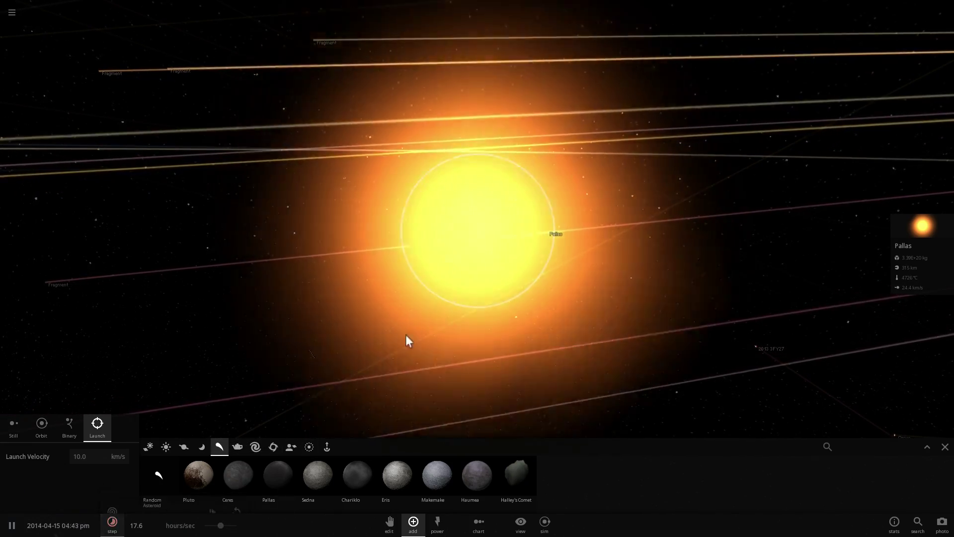
pyautogui.moveTo(572, 300); pyautogui.dragTo(441, 317, button='right')
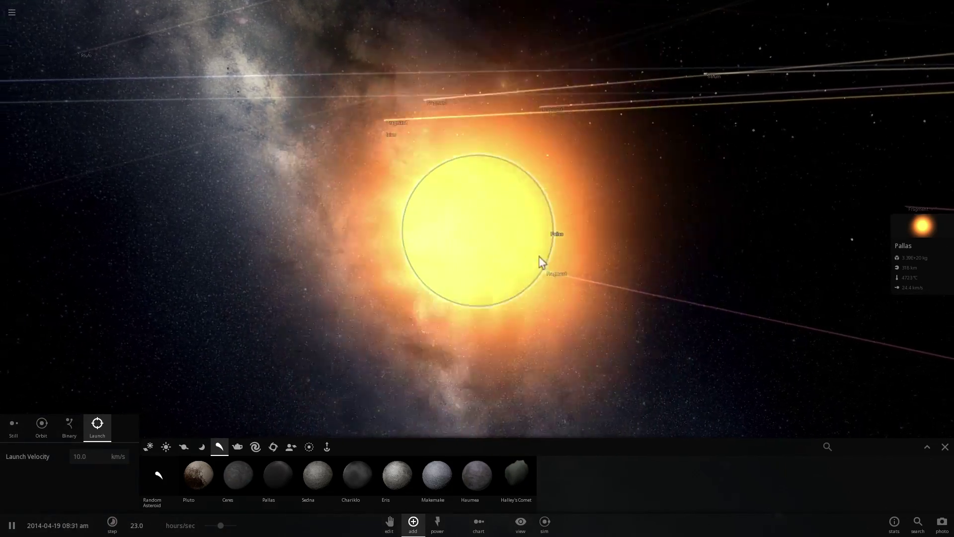
pyautogui.moveTo(540, 257); pyautogui.dragTo(451, 252, button='right')
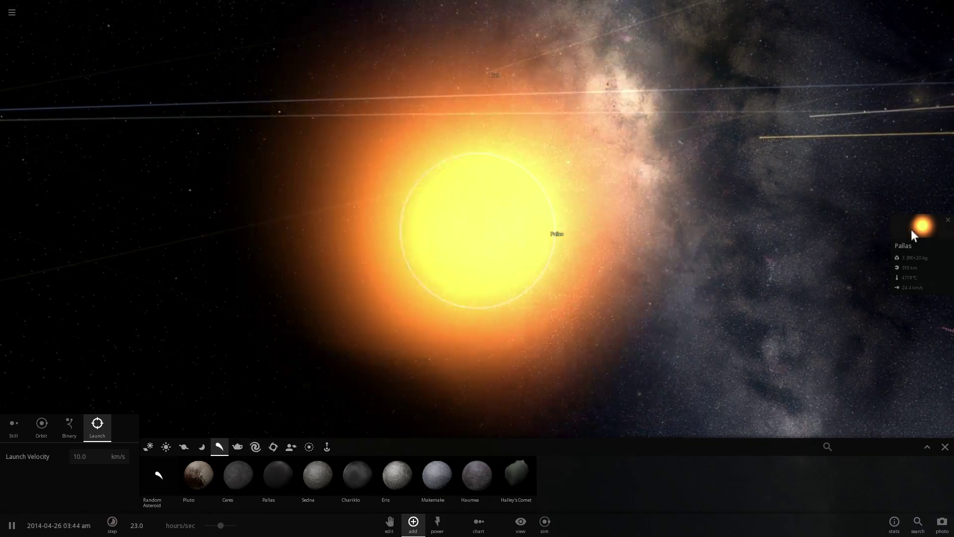
pyautogui.click(914, 229)
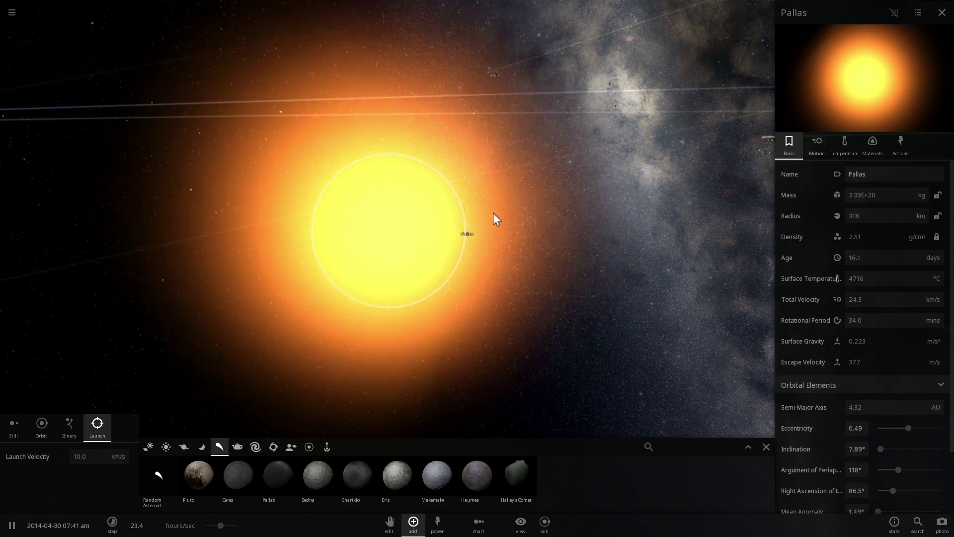
pyautogui.moveTo(494, 212); pyautogui.dragTo(437, 245, button='right')
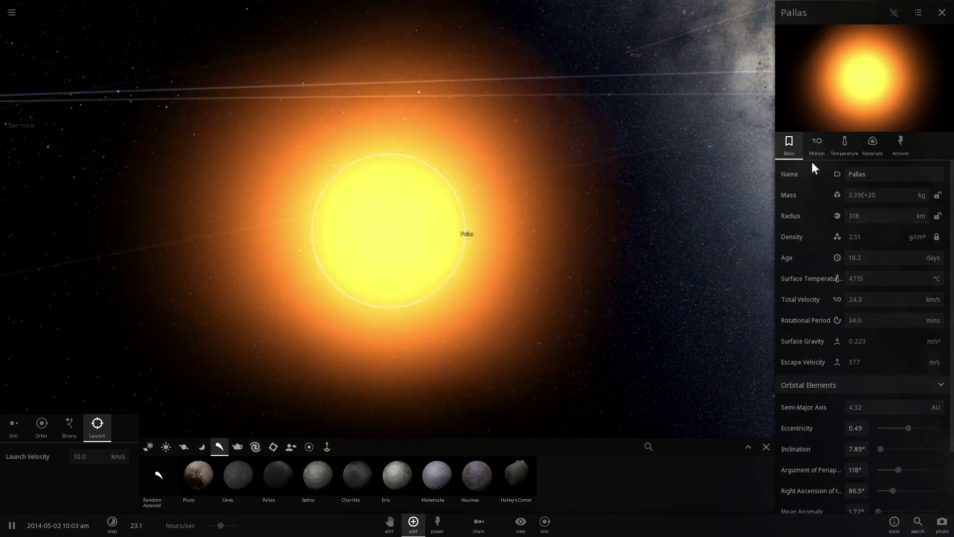
# Set Pallas's surface temperature to 500 °C
pyautogui.click(817, 145)
pyautogui.click(845, 145)
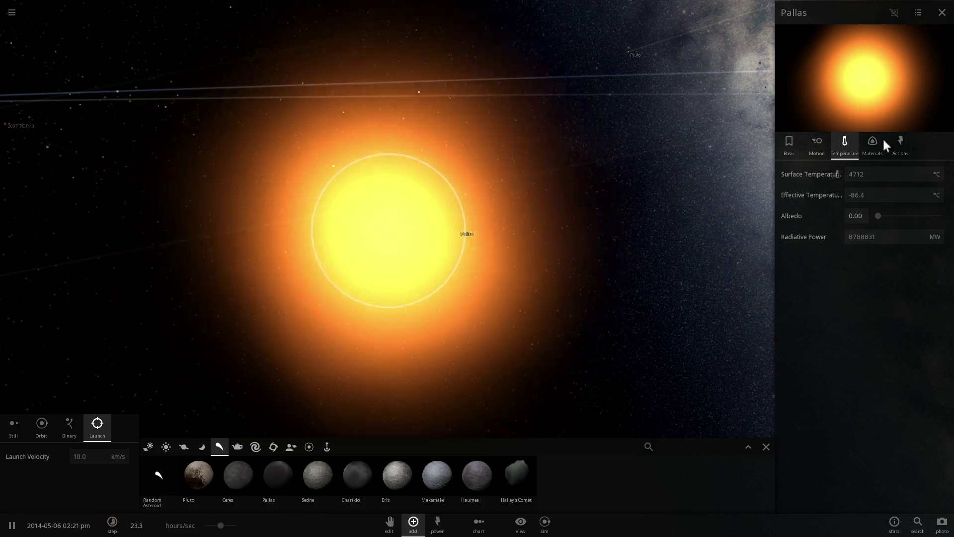
pyautogui.moveTo(881, 172); pyautogui.dragTo(782, 175)
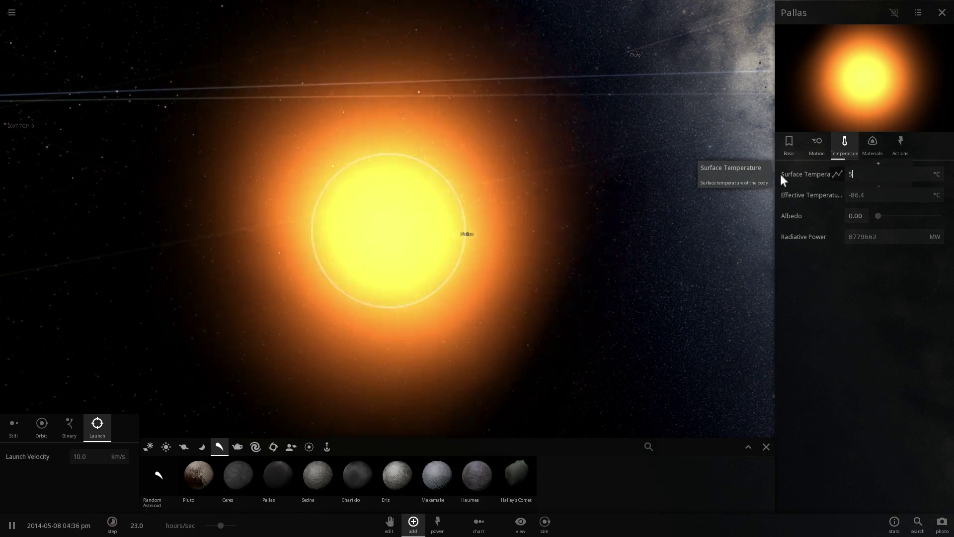
pyautogui.write('500')
pyautogui.press('Return')
# Examine the cooled Pallas up close and increase its mass slightly to 3.42E+20 kg
pyautogui.moveTo(463, 257); pyautogui.dragTo(432, 271, button='right')
pyautogui.scroll(2, 431, 271)
pyautogui.click(801, 144)
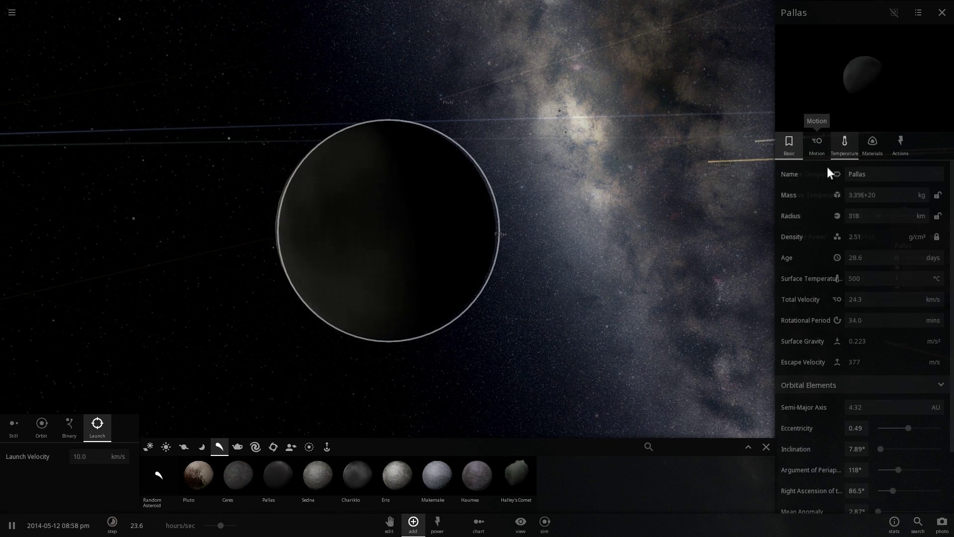
pyautogui.click(889, 195)
pyautogui.click(875, 185)
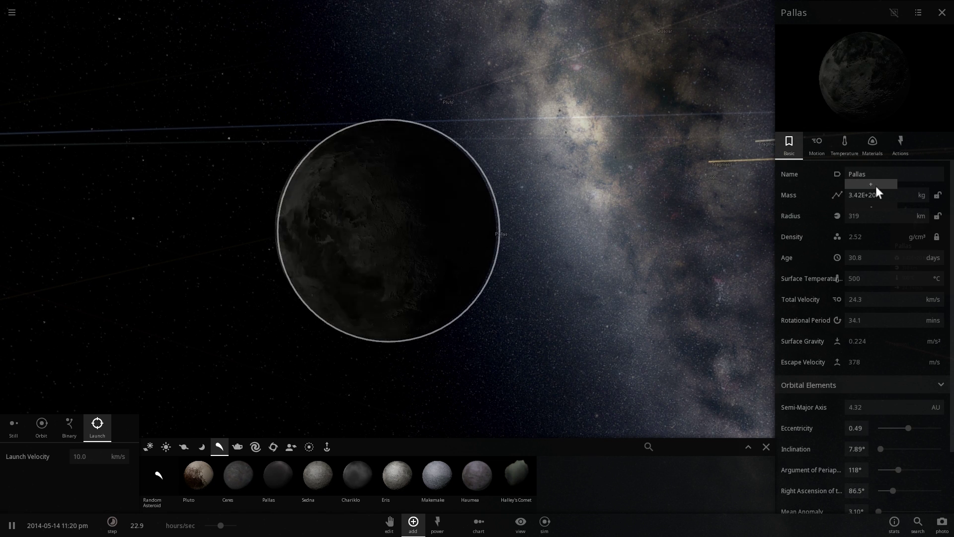
# Slow the simulation to about 3 minutes per second and examine the merged body's surface from another side
pyautogui.click(838, 146)
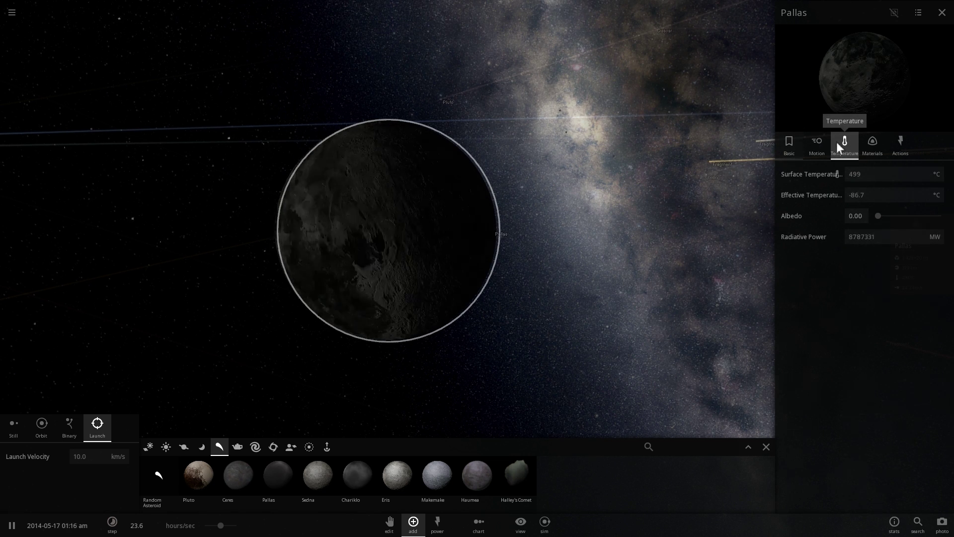
pyautogui.moveTo(220, 526); pyautogui.dragTo(205, 525)
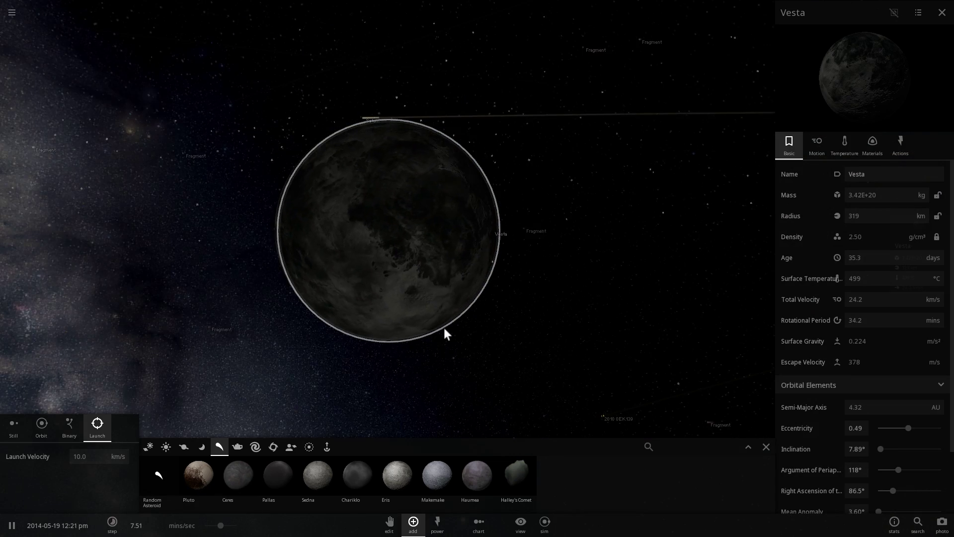
pyautogui.moveTo(444, 332); pyautogui.dragTo(341, 418)
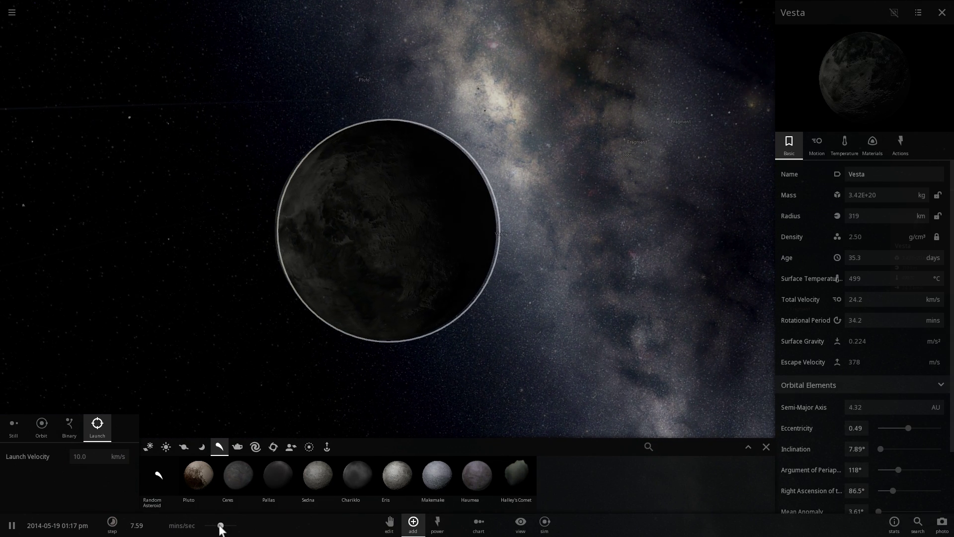
pyautogui.moveTo(220, 526); pyautogui.dragTo(214, 526)
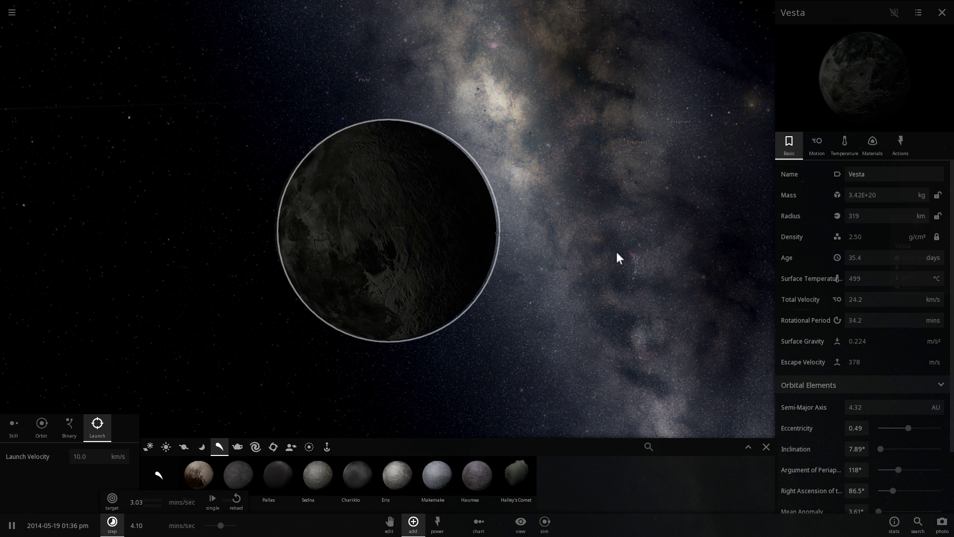
# Review the merged body's temperature and atmosphere data and examine its surface features near the shadow line
pyautogui.click(842, 145)
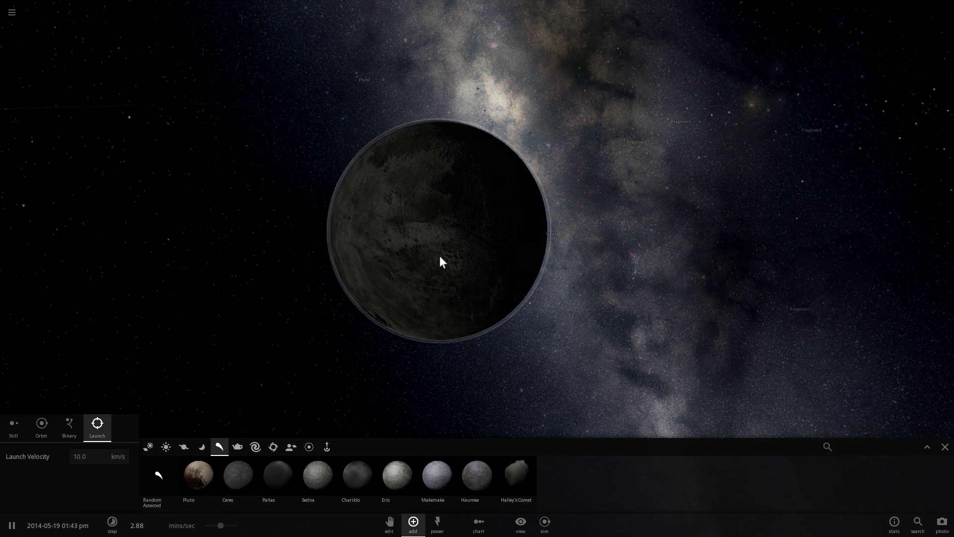
pyautogui.click(921, 229)
pyautogui.click(846, 145)
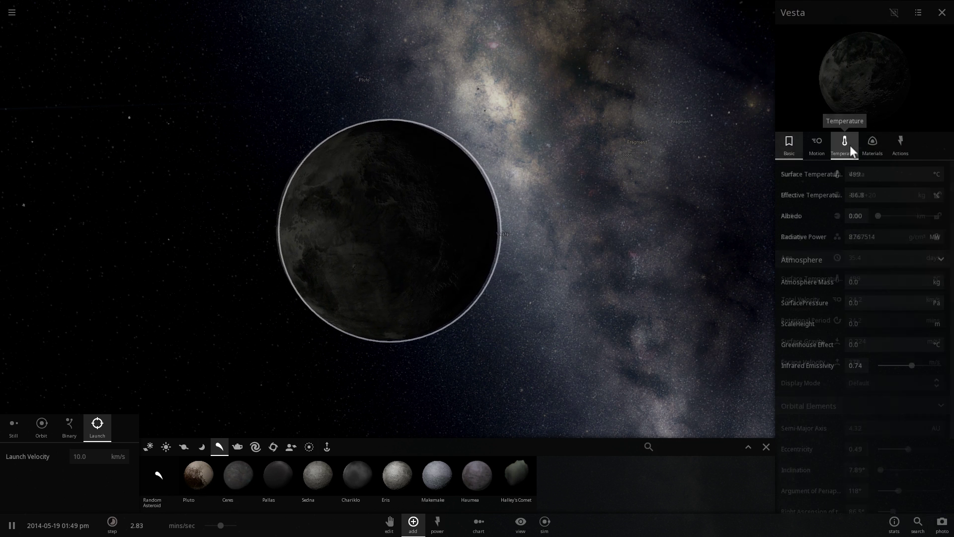
pyautogui.moveTo(628, 311); pyautogui.dragTo(673, 257, button='right')
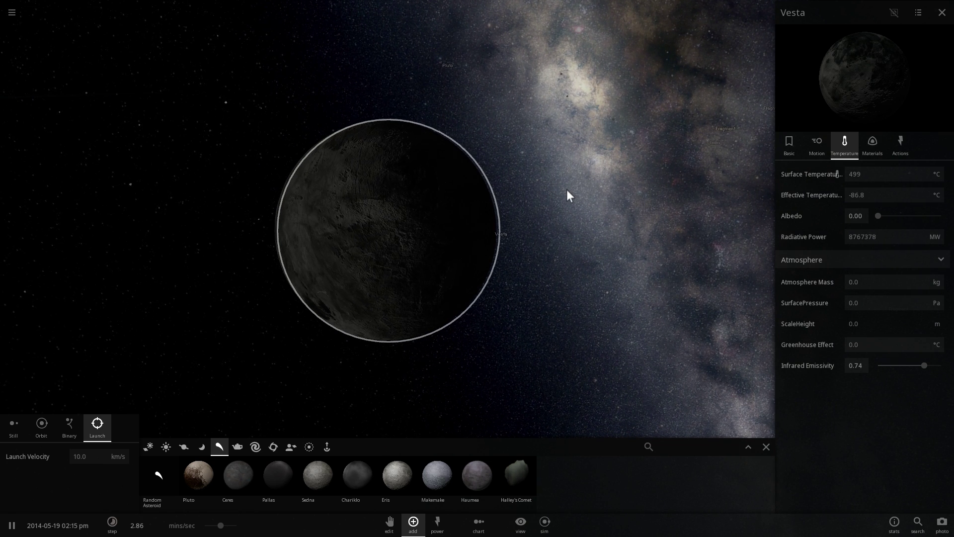
pyautogui.moveTo(569, 193); pyautogui.dragTo(559, 196, button='right')
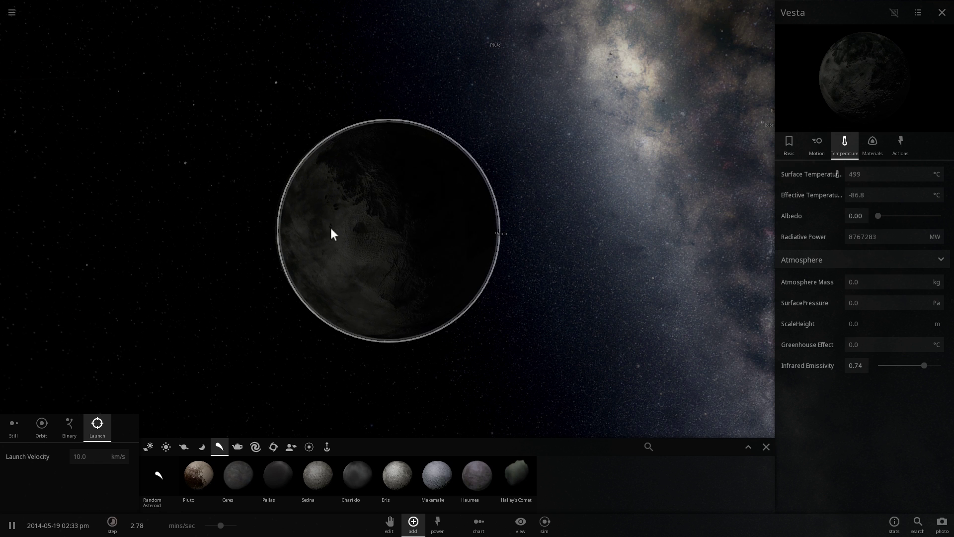
# Vary the iron share in the merged body's composition, raising it to 28.3% before reducing it to 18.6%
pyautogui.click(864, 146)
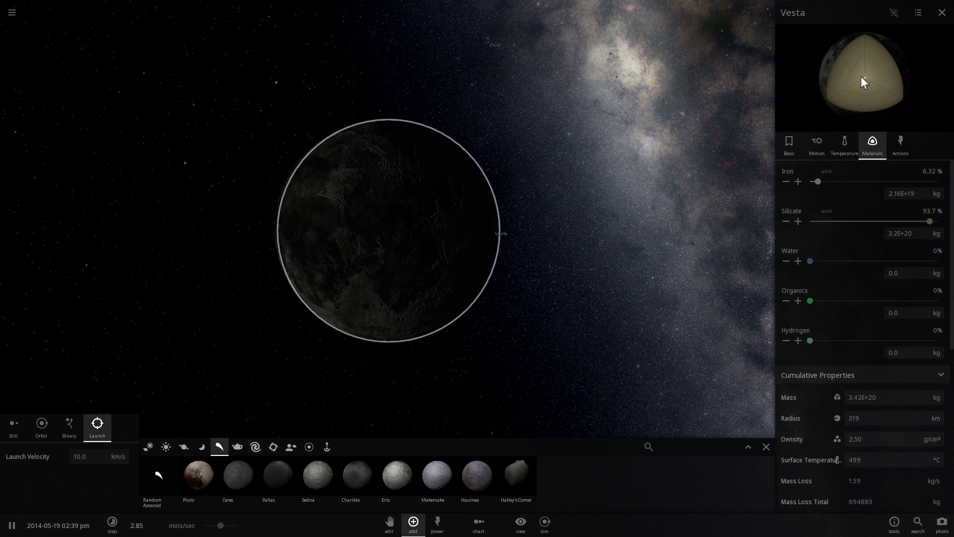
pyautogui.moveTo(820, 181); pyautogui.dragTo(847, 182)
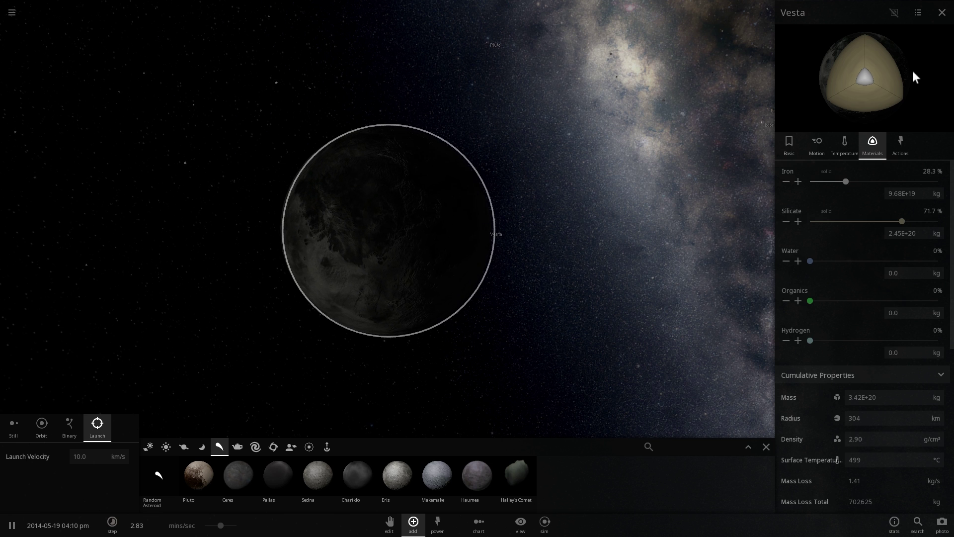
pyautogui.moveTo(669, 103); pyautogui.dragTo(682, 136, button='right')
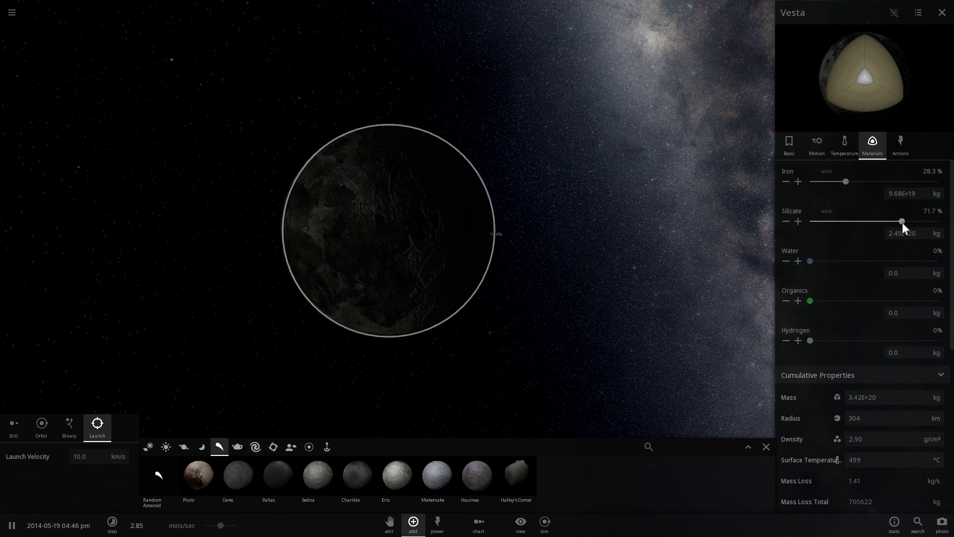
pyautogui.moveTo(848, 181); pyautogui.dragTo(834, 182)
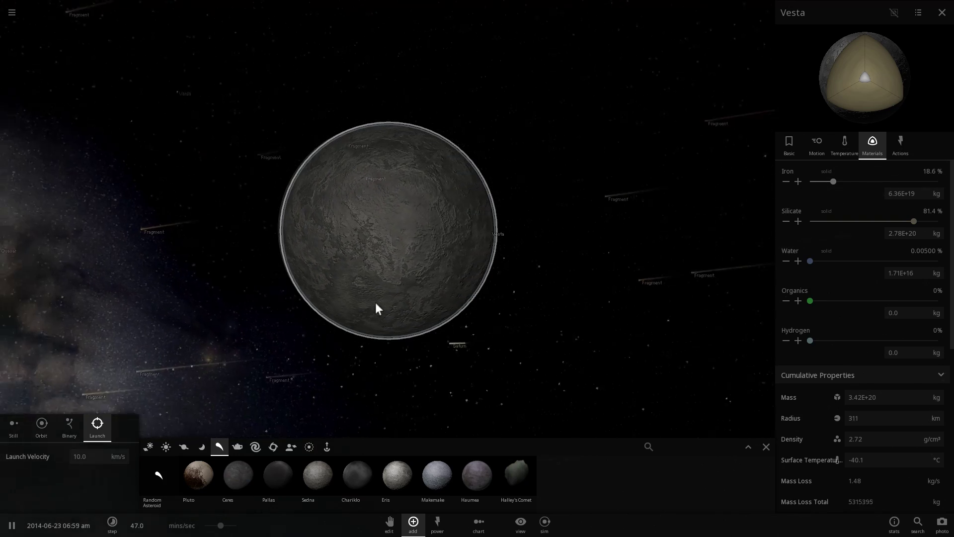
# Examine the merged body's surface from several sides, close the object catalogue and review the temperature data
pyautogui.moveTo(376, 303); pyautogui.dragTo(519, 251, button='right')
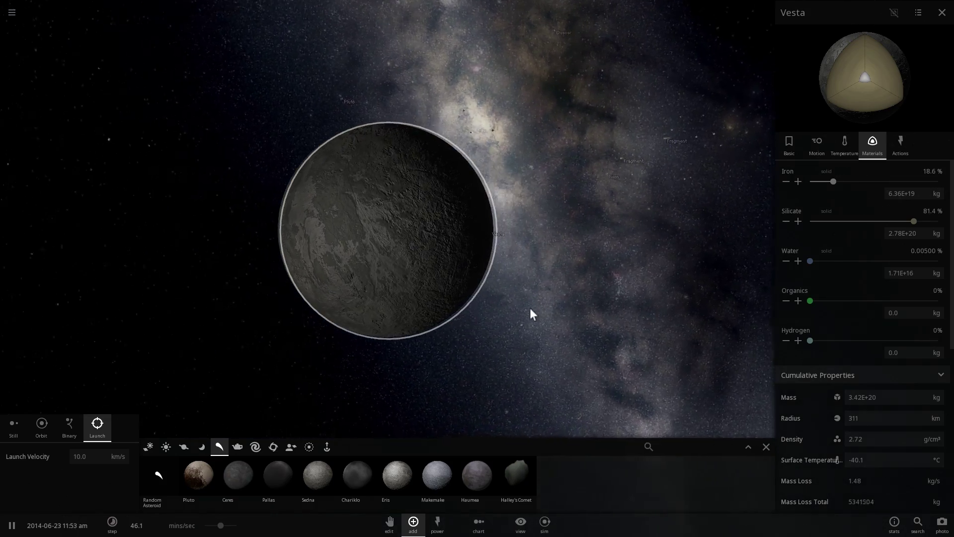
pyautogui.moveTo(685, 352); pyautogui.dragTo(511, 301, button='right')
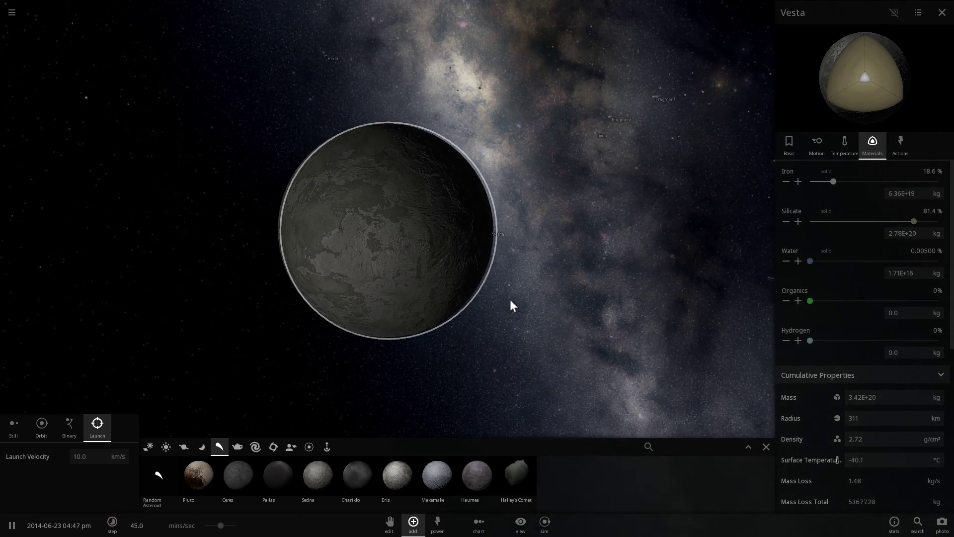
pyautogui.click(766, 447)
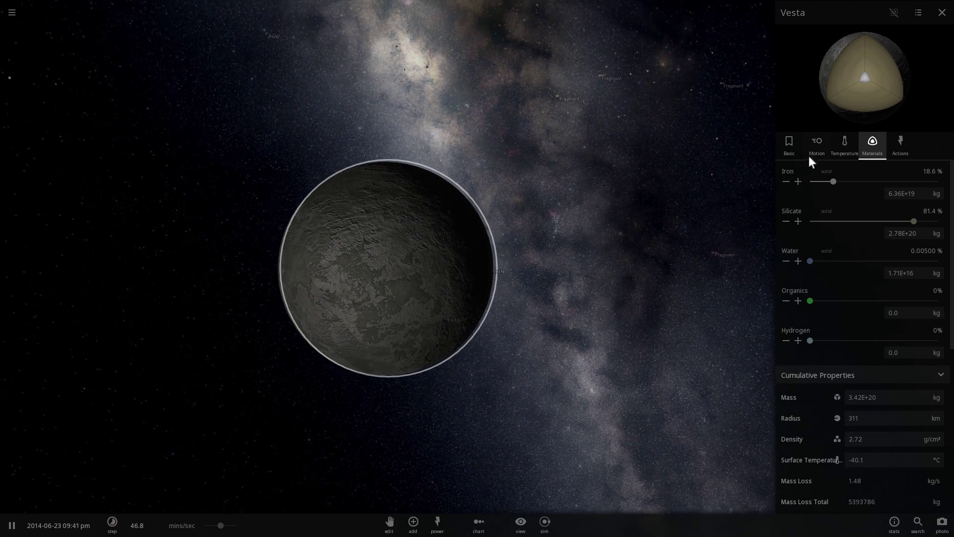
pyautogui.click(848, 156)
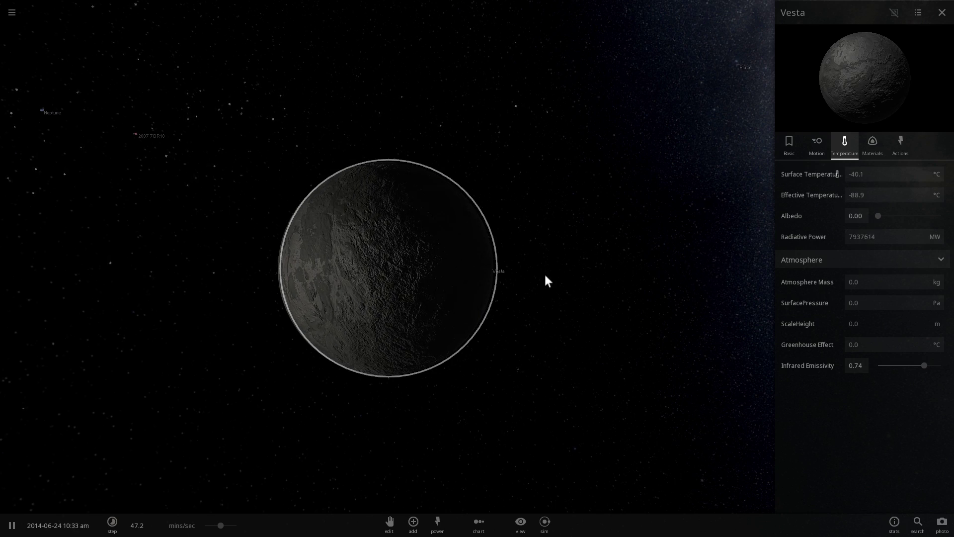
pyautogui.moveTo(471, 291); pyautogui.dragTo(468, 249)
# Review the merged body's mass loss, similarity and magnetic field properties, and examine its surface all the way around
pyautogui.click(880, 149)
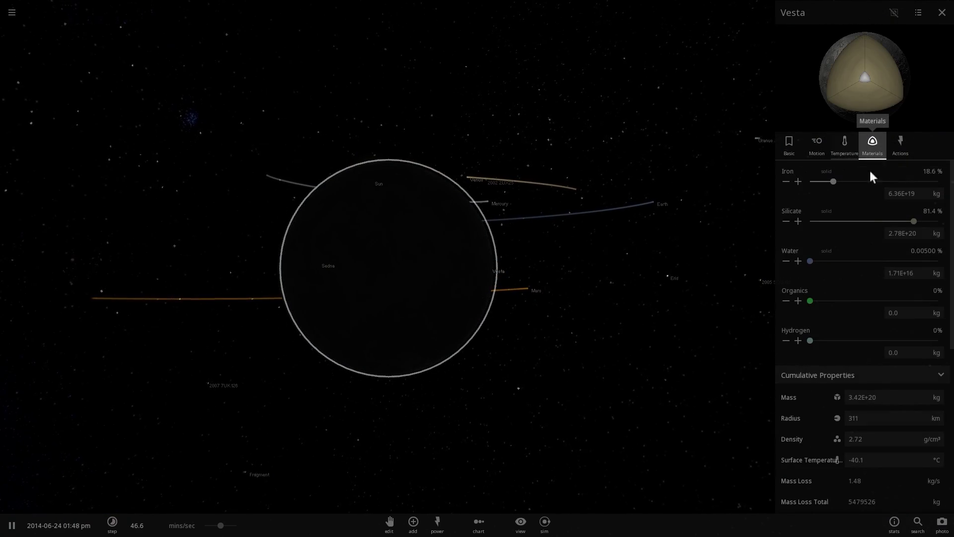
pyautogui.scroll(-10, 871, 279)
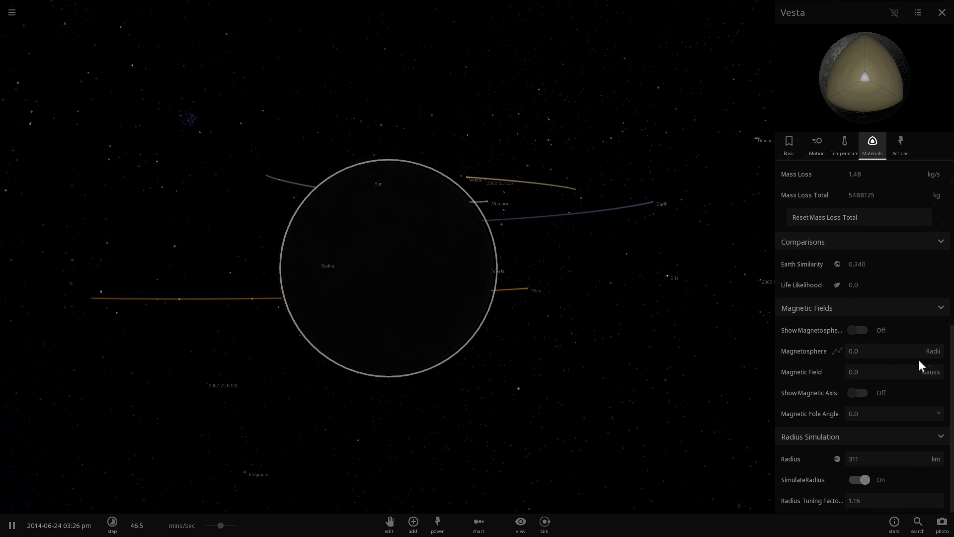
pyautogui.moveTo(365, 331); pyautogui.dragTo(495, 329)
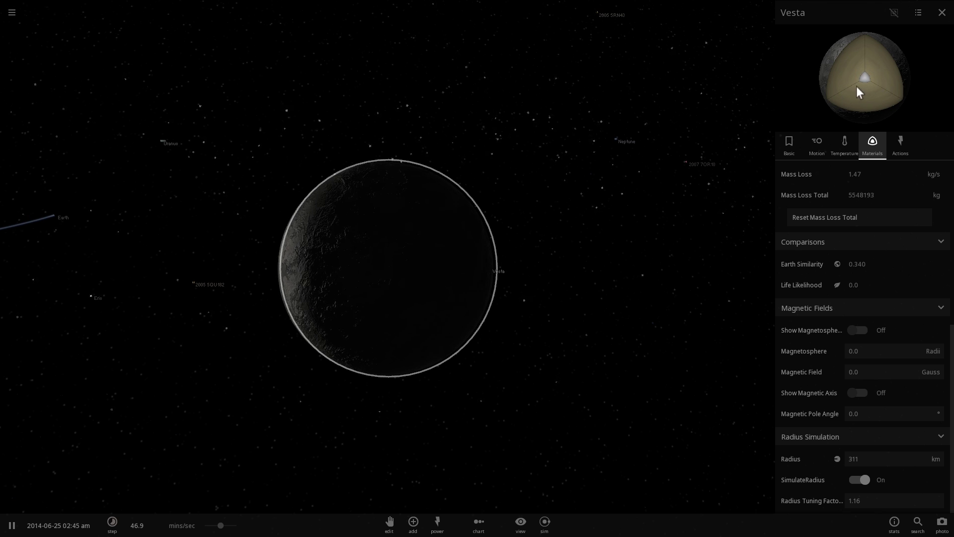
pyautogui.moveTo(485, 145); pyautogui.dragTo(656, 116)
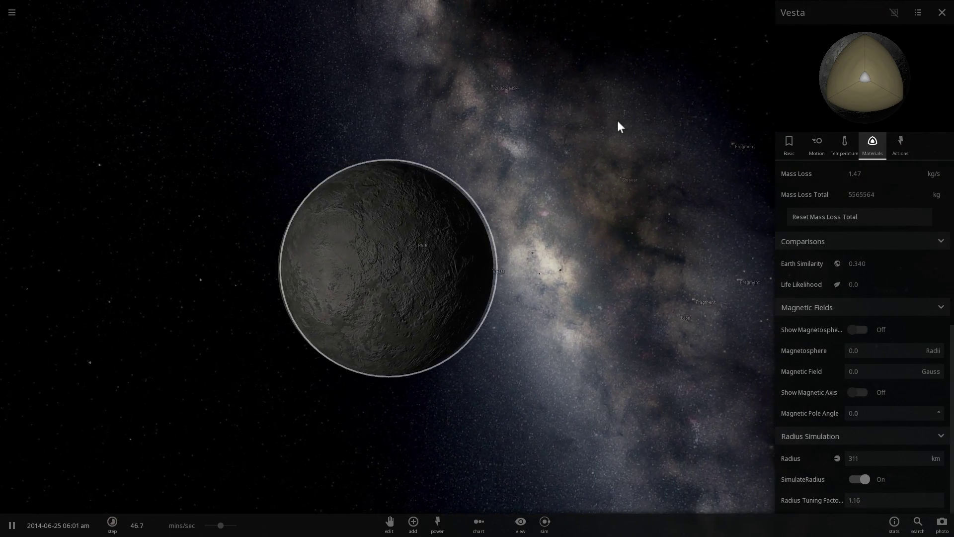
pyautogui.moveTo(573, 138); pyautogui.dragTo(627, 172)
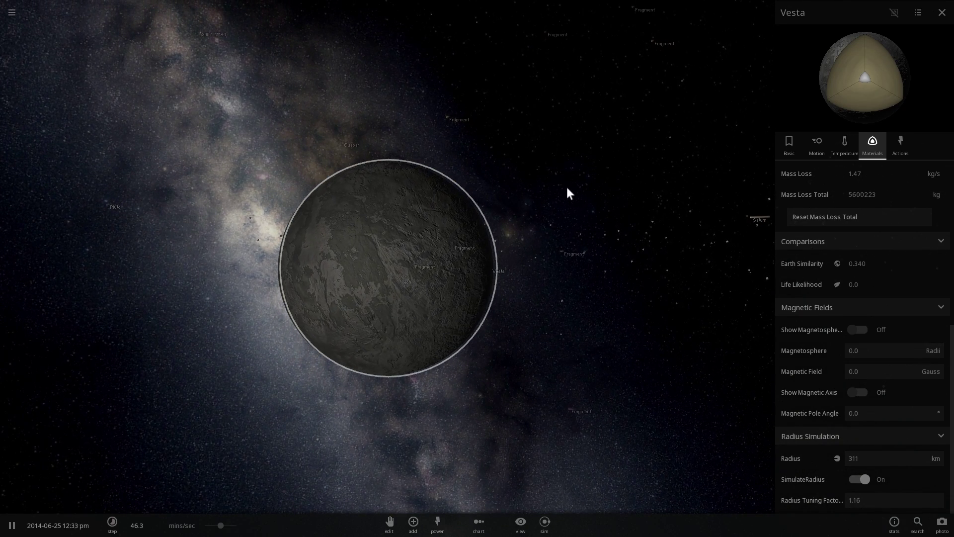
pyautogui.moveTo(497, 206); pyautogui.dragTo(468, 187)
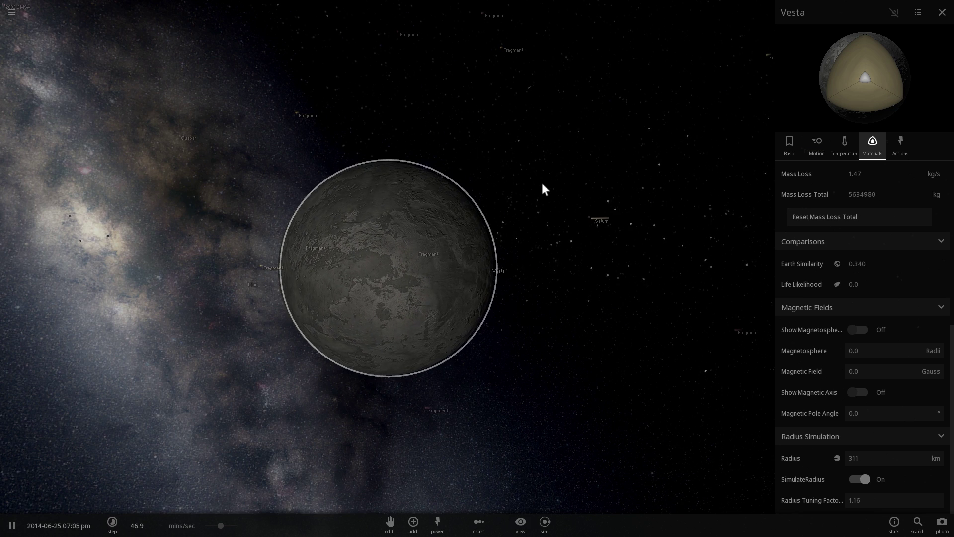
pyautogui.moveTo(542, 184); pyautogui.dragTo(583, 170)
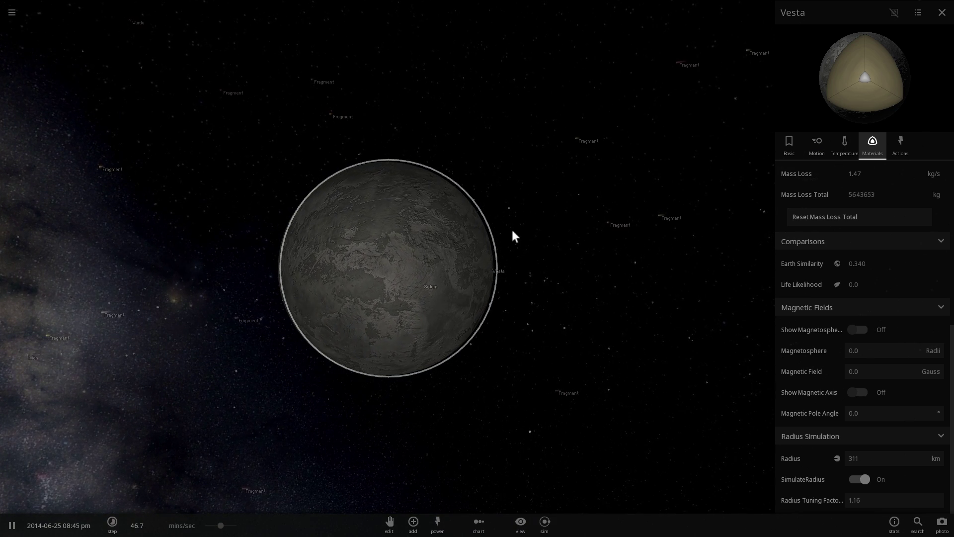
pyautogui.moveTo(513, 237); pyautogui.dragTo(515, 213)
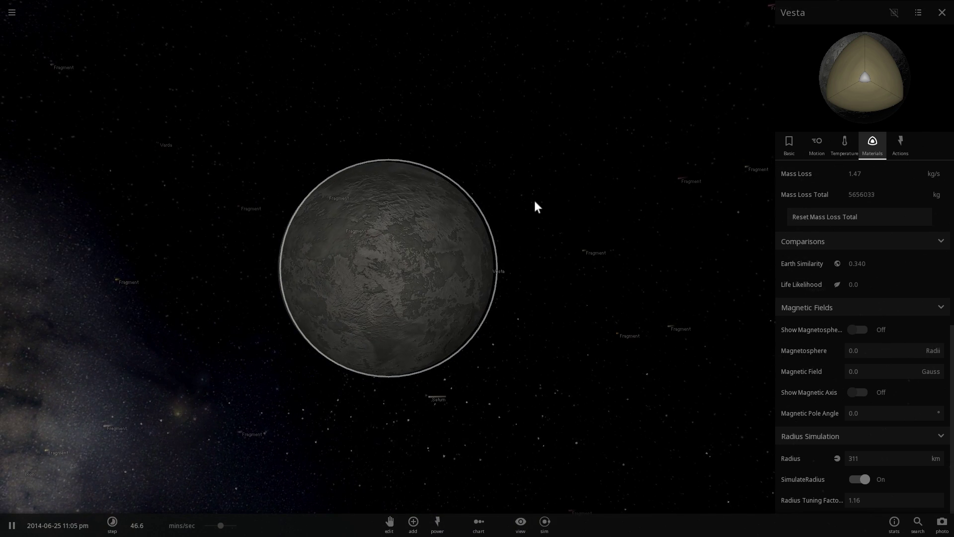
pyautogui.moveTo(539, 207); pyautogui.dragTo(305, 264)
pyautogui.moveTo(227, 271); pyautogui.dragTo(495, 195)
# Display the merged body's magnetosphere with a 30.0 Gauss magnetic field, inspect it from several sides, and hide it
pyautogui.click(857, 330)
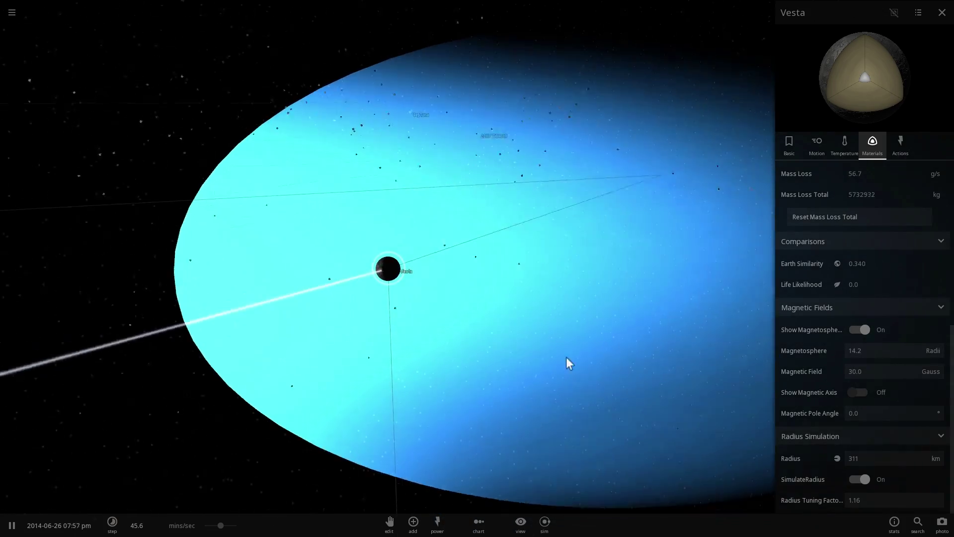
pyautogui.moveTo(567, 358); pyautogui.dragTo(618, 311)
pyautogui.scroll(2, 504, 318)
pyautogui.scroll(3, 504, 318)
pyautogui.scroll(-4, 465, 326)
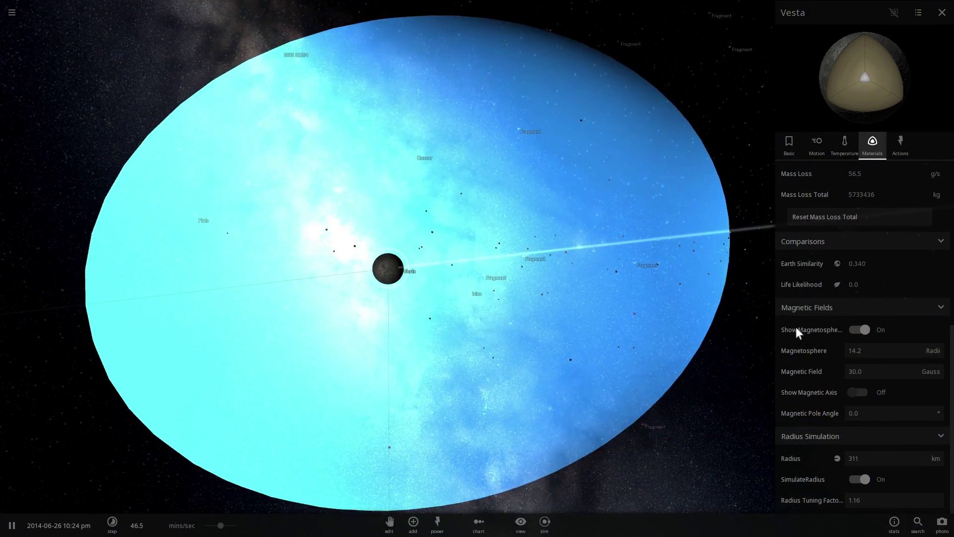
pyautogui.click(858, 329)
# Inspect the merged body's surface and give it an atmosphere with a surface pressure of 1 atm
pyautogui.moveTo(720, 313)
pyautogui.mouseDown()
pyautogui.moveTo(592, 345)
pyautogui.moveTo(524, 326)
pyautogui.moveTo(661, 315)
pyautogui.moveTo(353, 272)
pyautogui.moveTo(575, 277)
pyautogui.moveTo(453, 292)
pyautogui.moveTo(392, 277)
pyautogui.moveTo(507, 270)
pyautogui.moveTo(528, 264)
pyautogui.moveTo(514, 260)
pyautogui.moveTo(566, 224)
pyautogui.mouseUp()
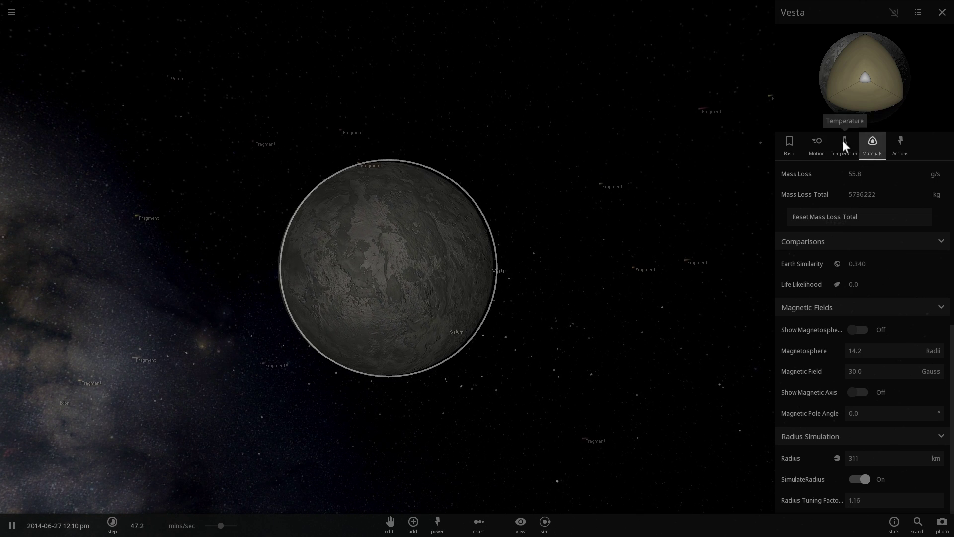
pyautogui.click(841, 142)
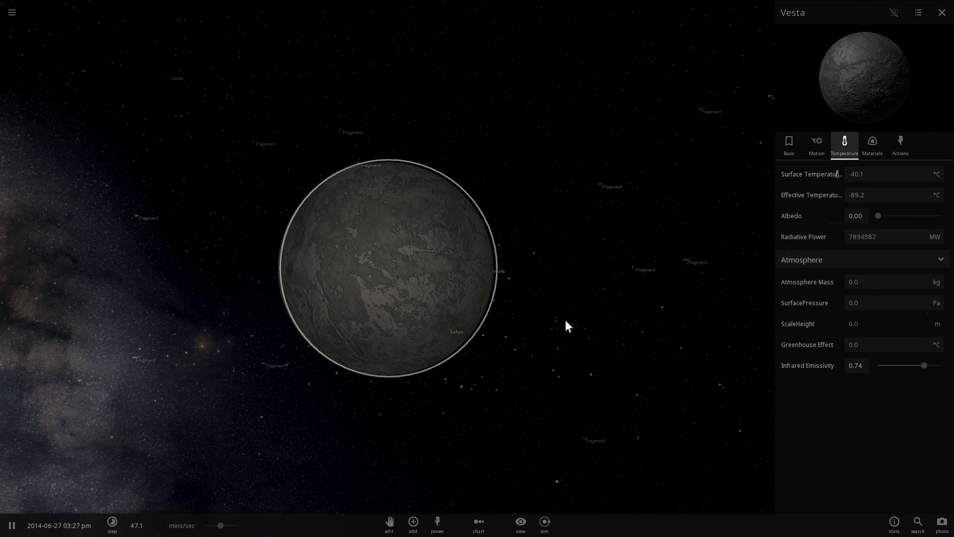
pyautogui.moveTo(559, 320); pyautogui.dragTo(515, 314)
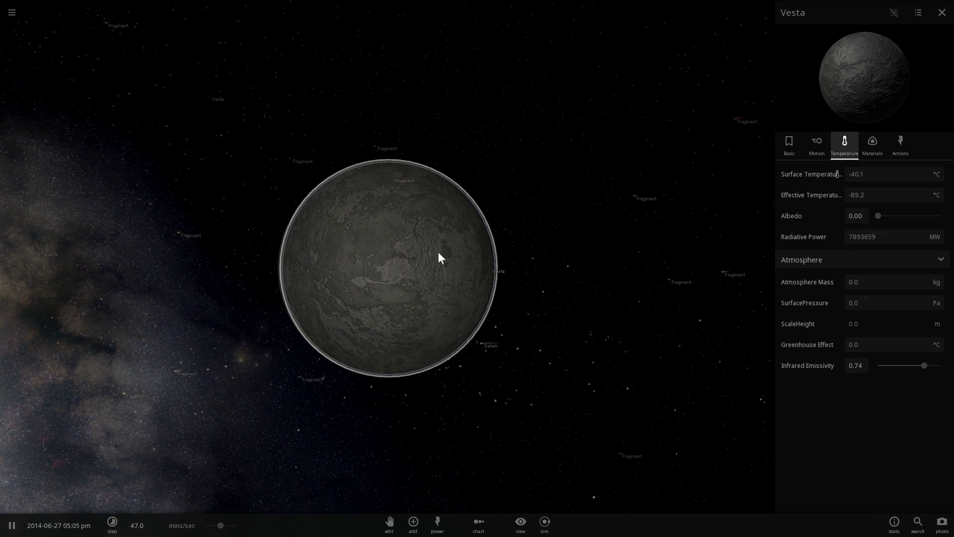
pyautogui.moveTo(474, 258); pyautogui.dragTo(486, 247)
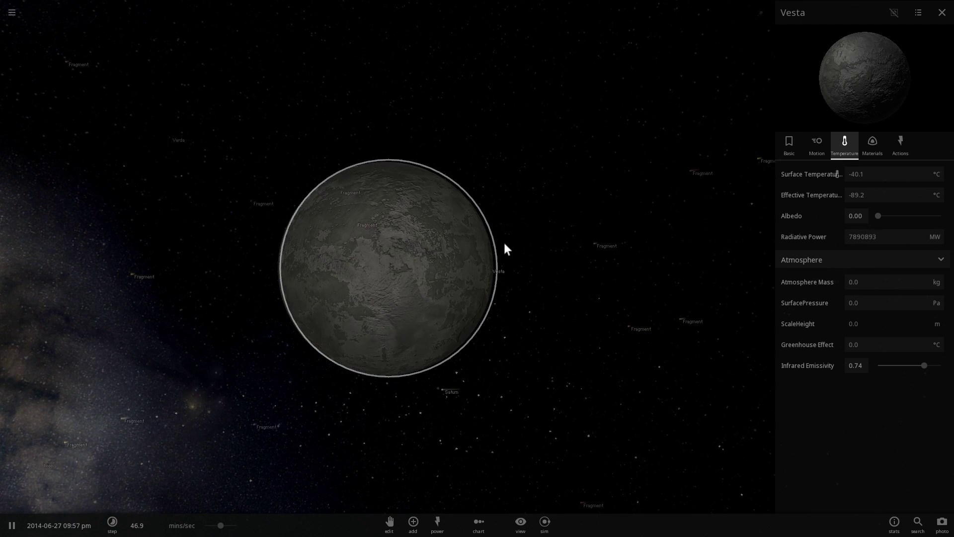
pyautogui.moveTo(508, 244); pyautogui.dragTo(525, 247)
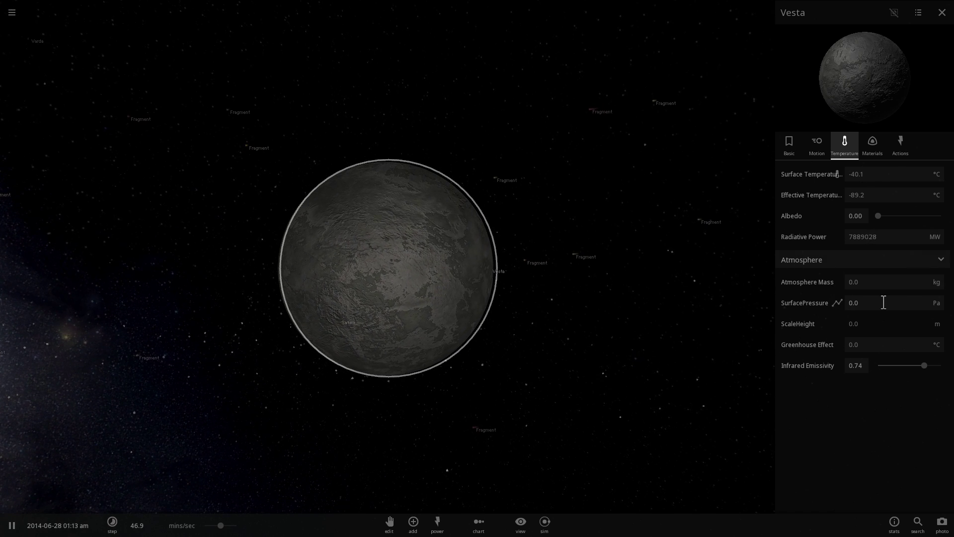
pyautogui.click(932, 305)
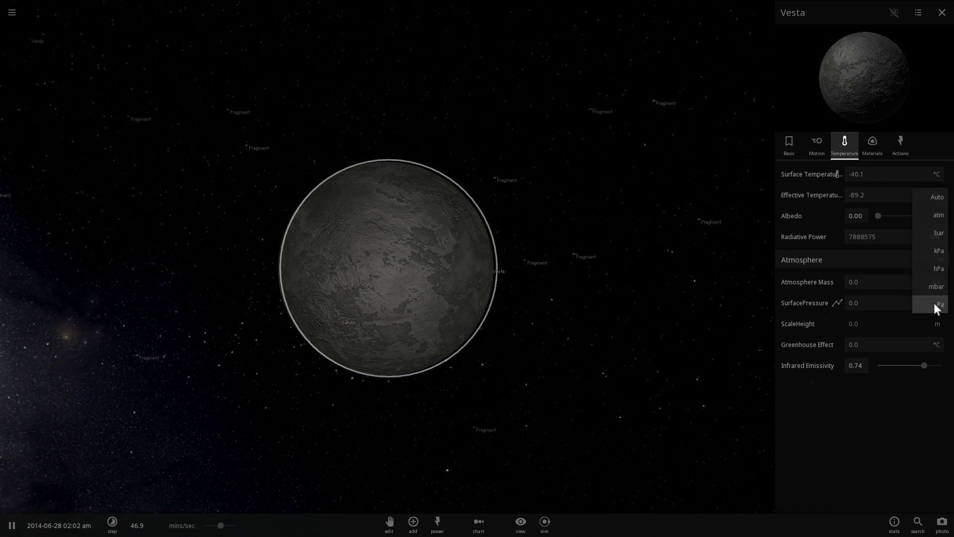
pyautogui.click(943, 215)
pyautogui.click(877, 303)
pyautogui.write('1')
pyautogui.press('Return')
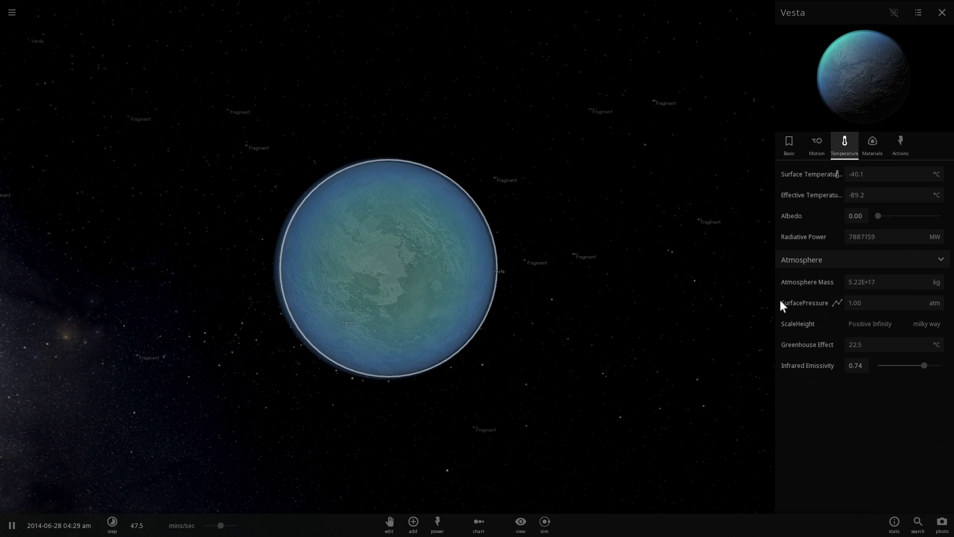
# Look over the new atmosphere and raise its surface pressure step by step to 1.66 atm
pyautogui.moveTo(658, 284); pyautogui.dragTo(493, 284)
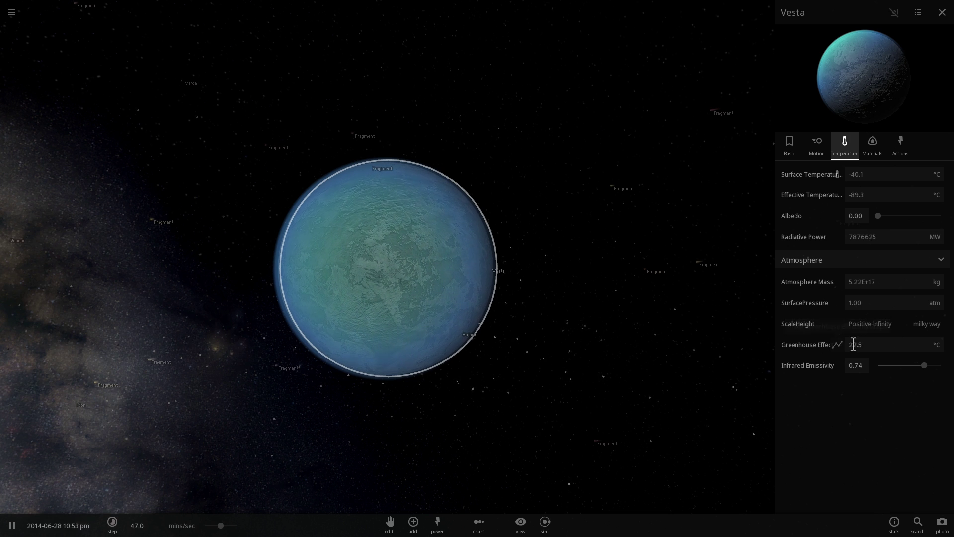
pyautogui.click(876, 305)
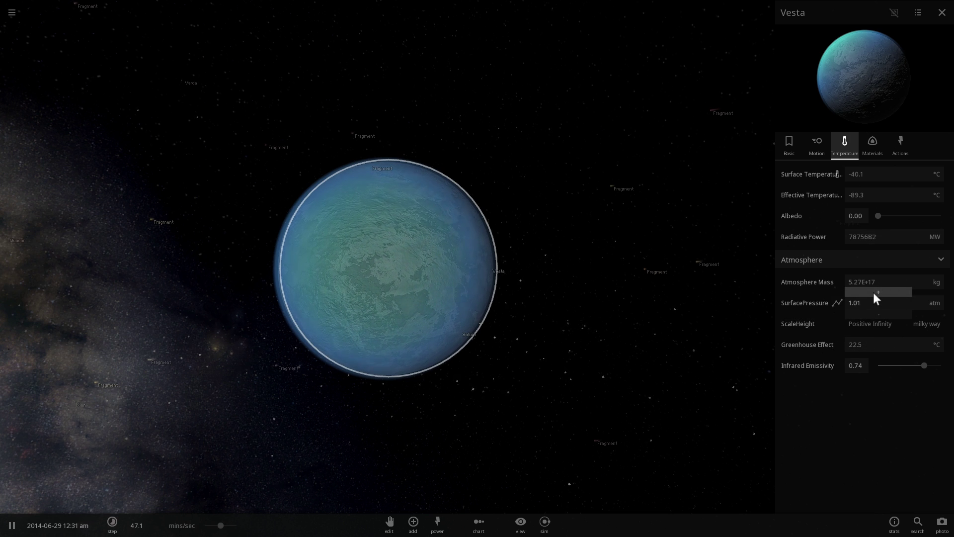
pyautogui.click(874, 293)
pyautogui.moveTo(873, 293); pyautogui.dragTo(874, 293)
pyautogui.click(873, 292)
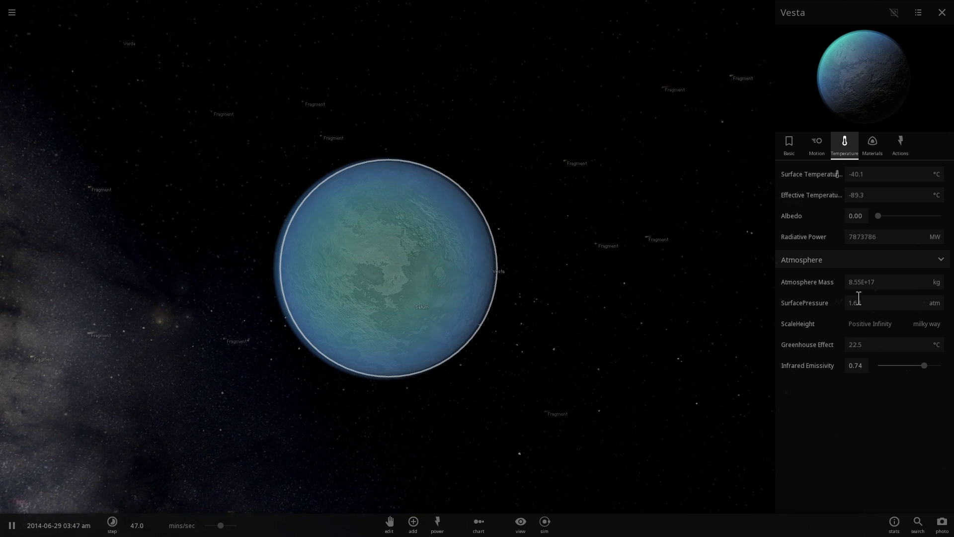
pyautogui.click(871, 294)
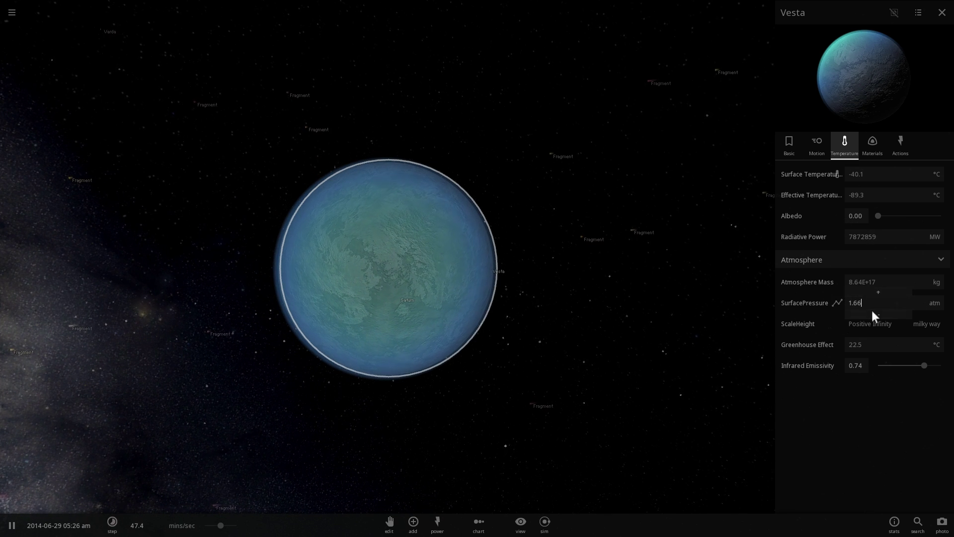
# Lower the atmosphere's surface pressure gradually back to 1.00 atm
pyautogui.click(873, 311)
pyautogui.click(873, 313)
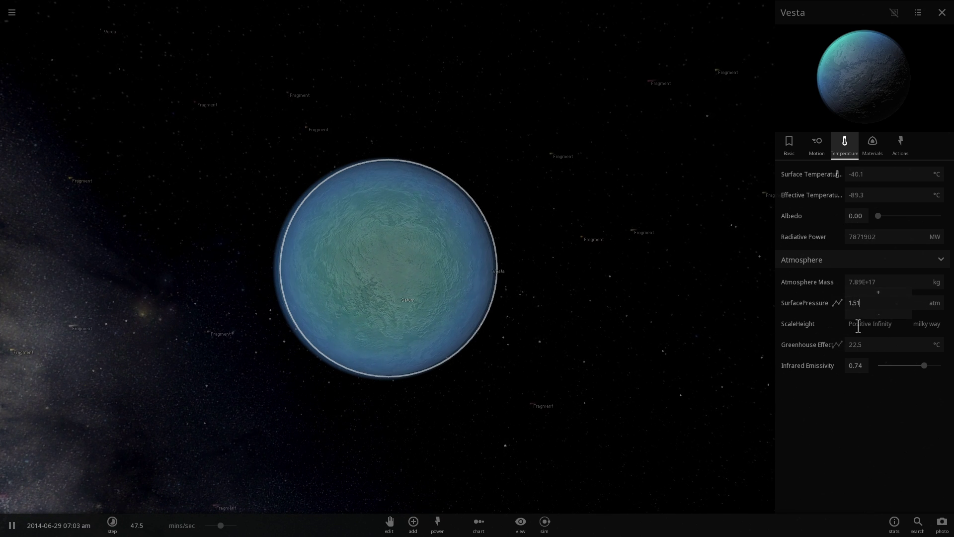
pyautogui.click(868, 314)
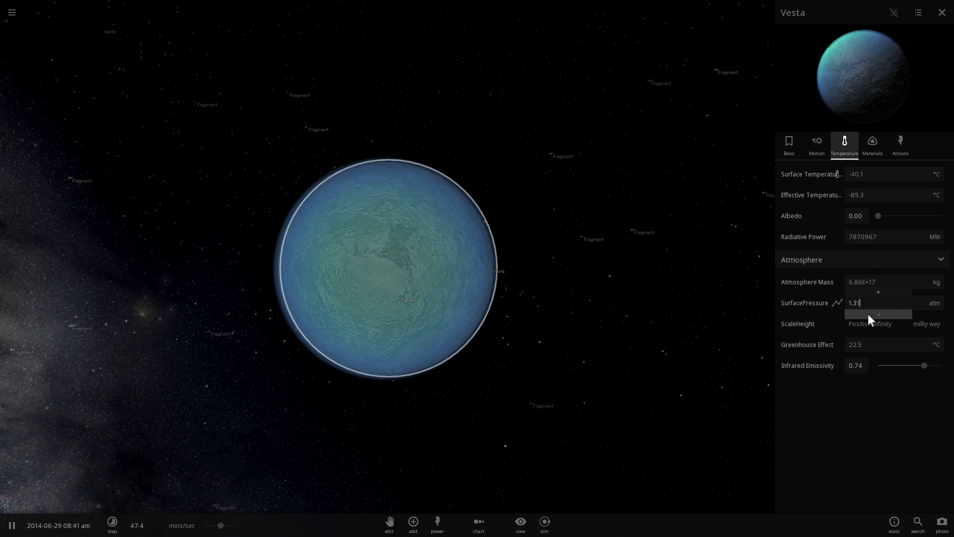
pyautogui.click(868, 315)
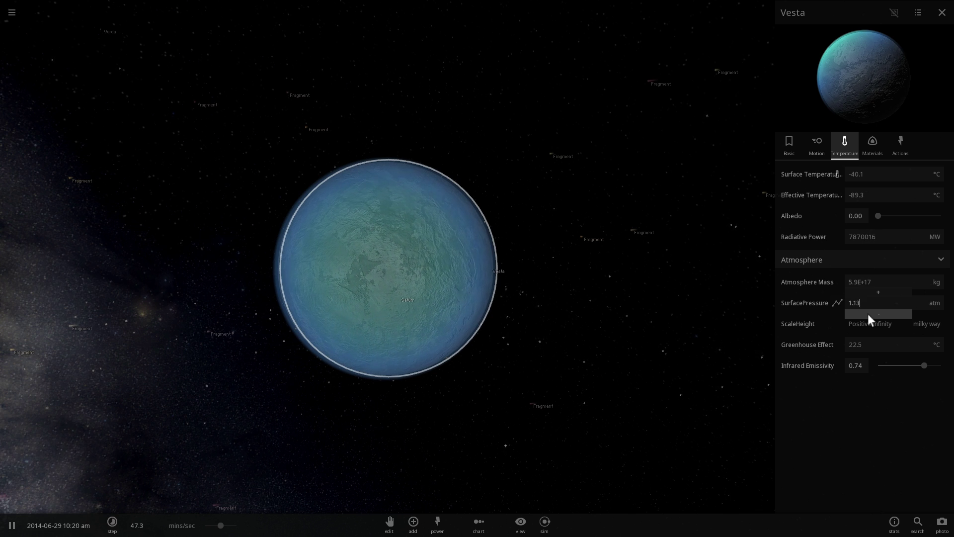
pyautogui.click(868, 314)
pyautogui.click(868, 314)
pyautogui.click(868, 314)
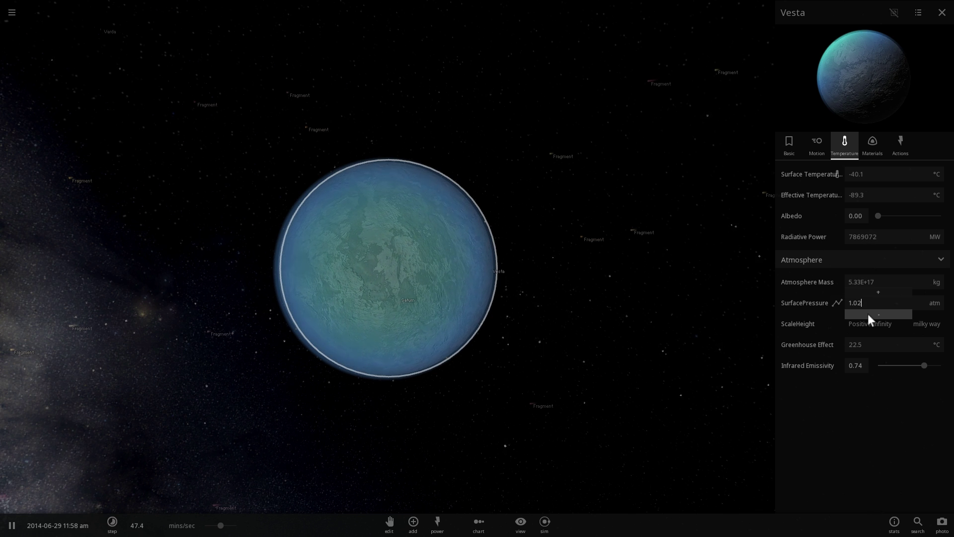
pyautogui.click(868, 315)
pyautogui.click(868, 314)
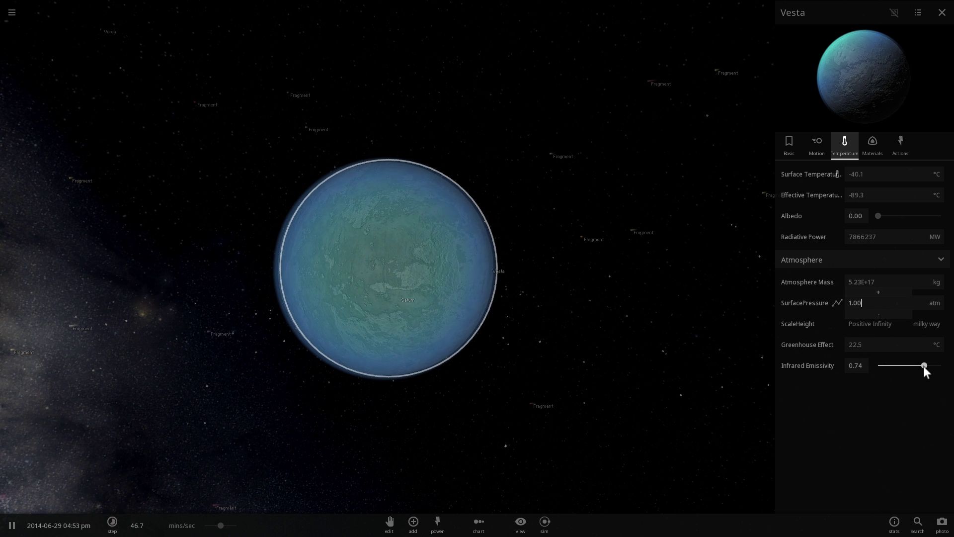
# Set the merged body's infrared emissivity to 0.82, try several albedo values and leave albedo at 0.27
pyautogui.moveTo(924, 369); pyautogui.dragTo(930, 369)
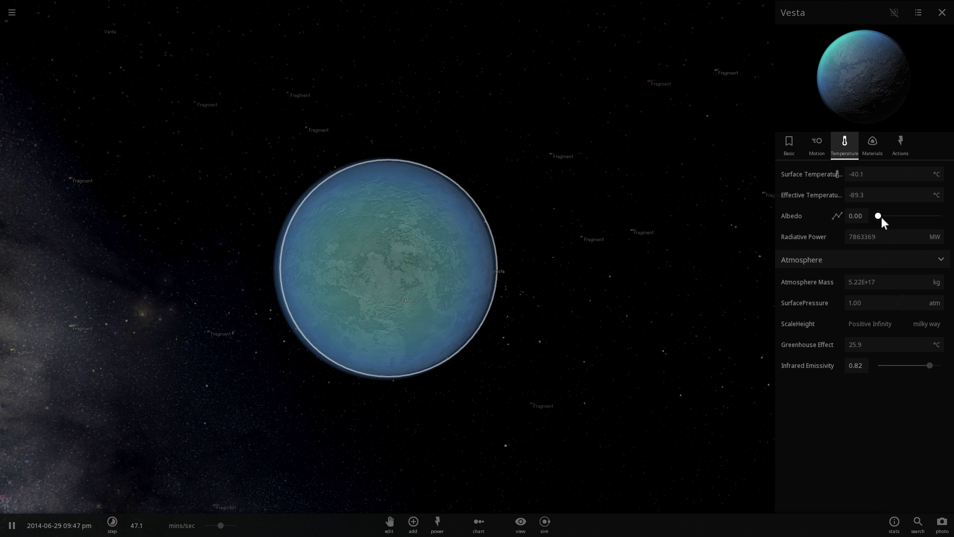
pyautogui.moveTo(883, 219); pyautogui.dragTo(899, 220)
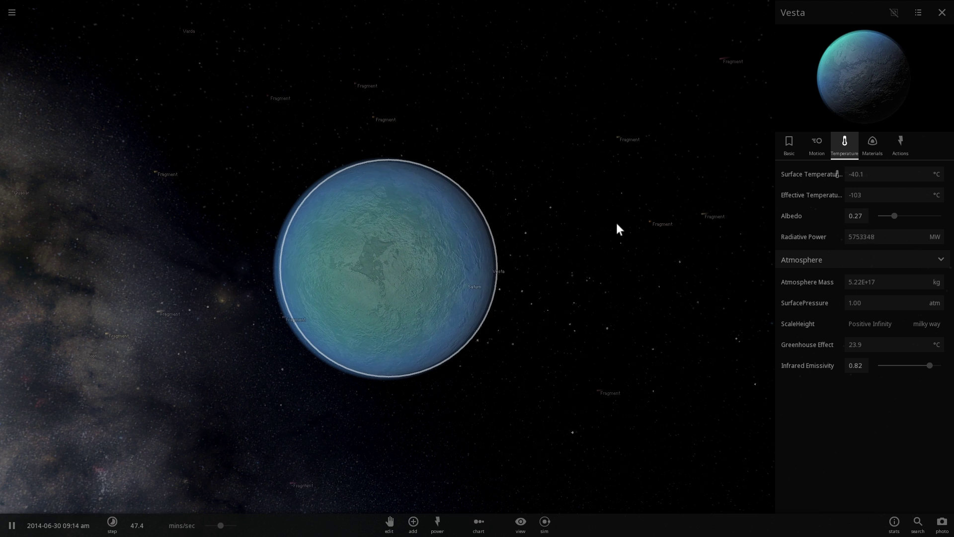
pyautogui.moveTo(890, 217); pyautogui.dragTo(946, 216)
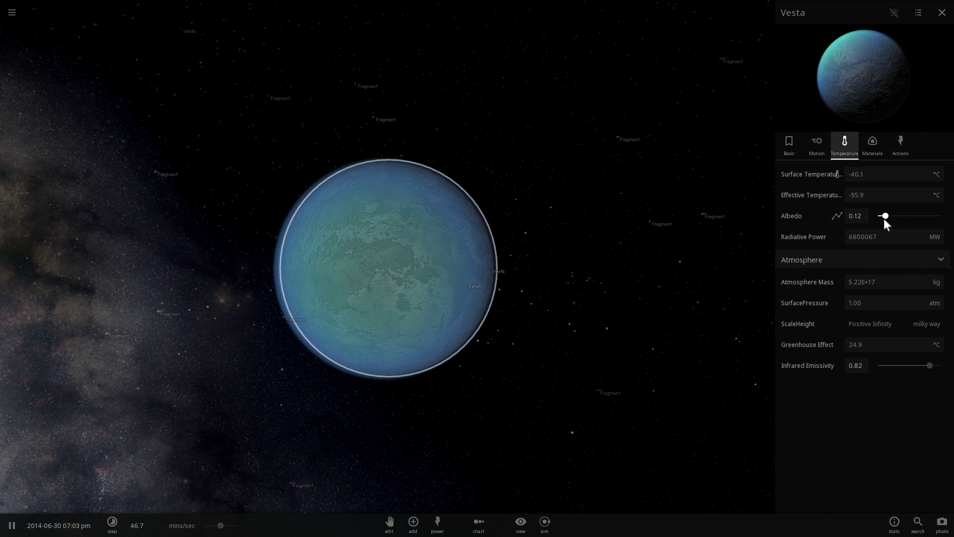
pyautogui.moveTo(883, 218); pyautogui.dragTo(894, 220)
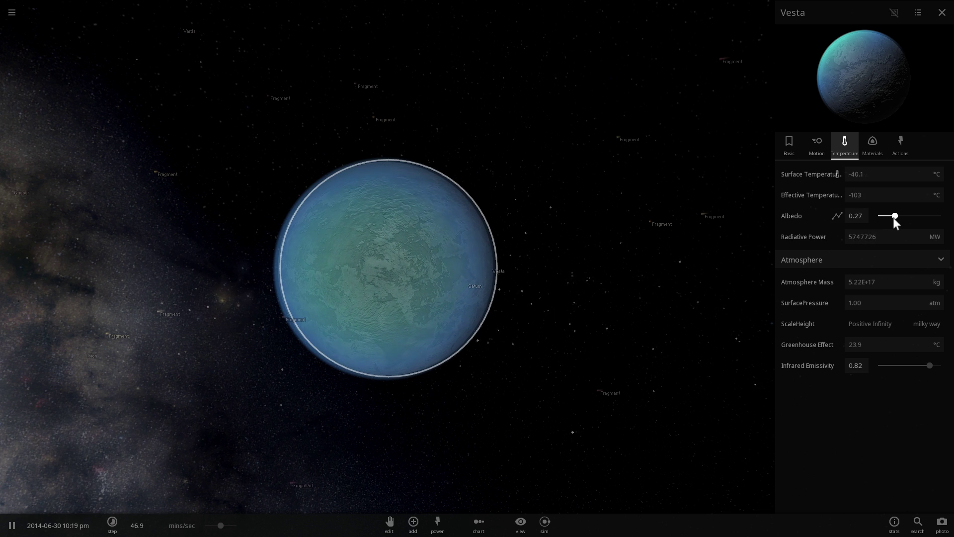
pyautogui.moveTo(694, 228)
pyautogui.mouseDown()
pyautogui.moveTo(660, 226)
pyautogui.moveTo(634, 245)
pyautogui.mouseUp()
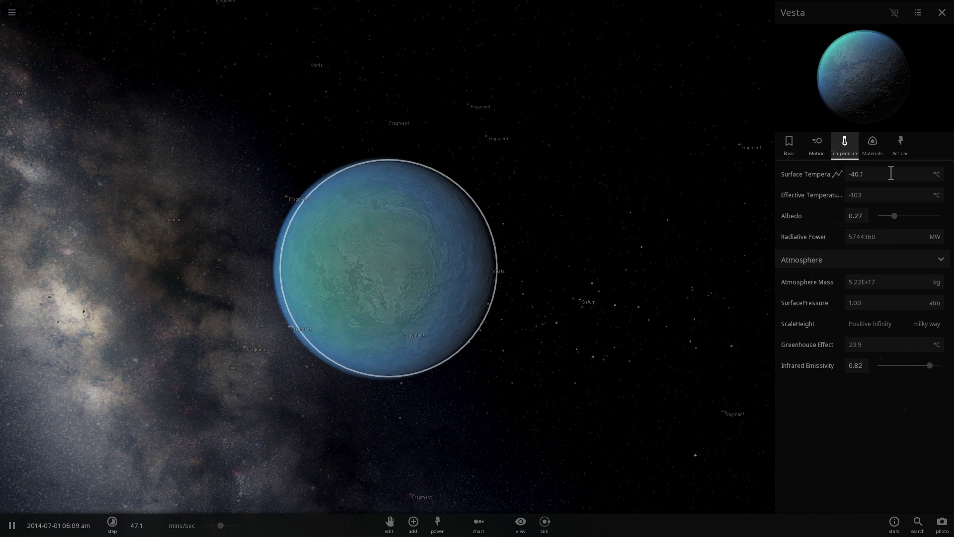
# Examine the merged body's lit and dark sides from several angles and check the simulation's thermodynamics settings
pyautogui.moveTo(512, 234)
pyautogui.mouseDown()
pyautogui.moveTo(497, 240)
pyautogui.moveTo(500, 250)
pyautogui.mouseUp()
pyautogui.moveTo(552, 232); pyautogui.dragTo(604, 263)
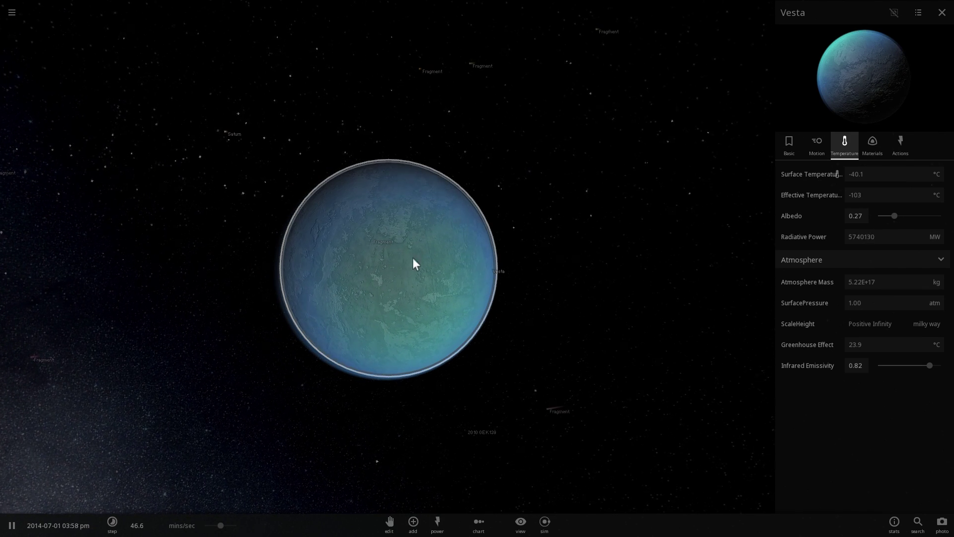
pyautogui.moveTo(413, 262); pyautogui.dragTo(477, 258)
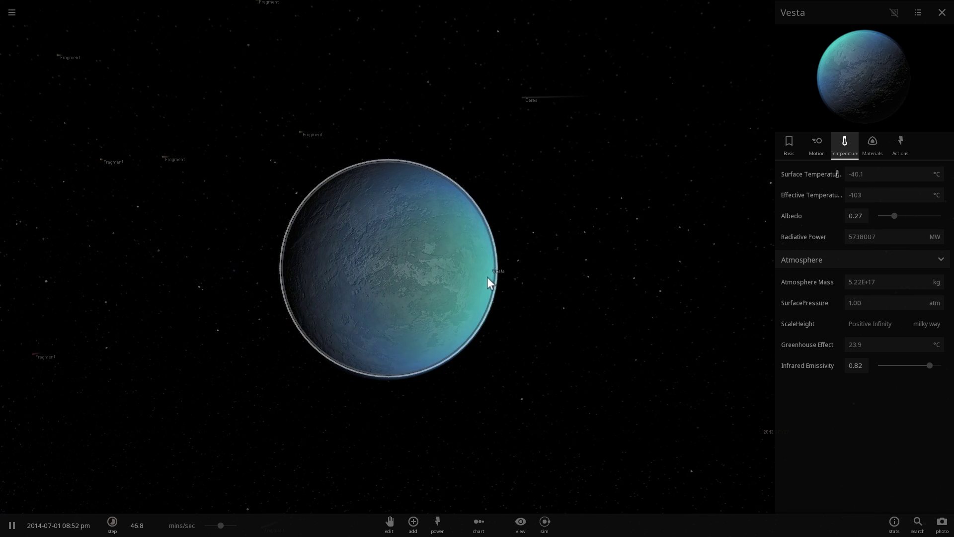
pyautogui.moveTo(485, 274); pyautogui.dragTo(507, 258)
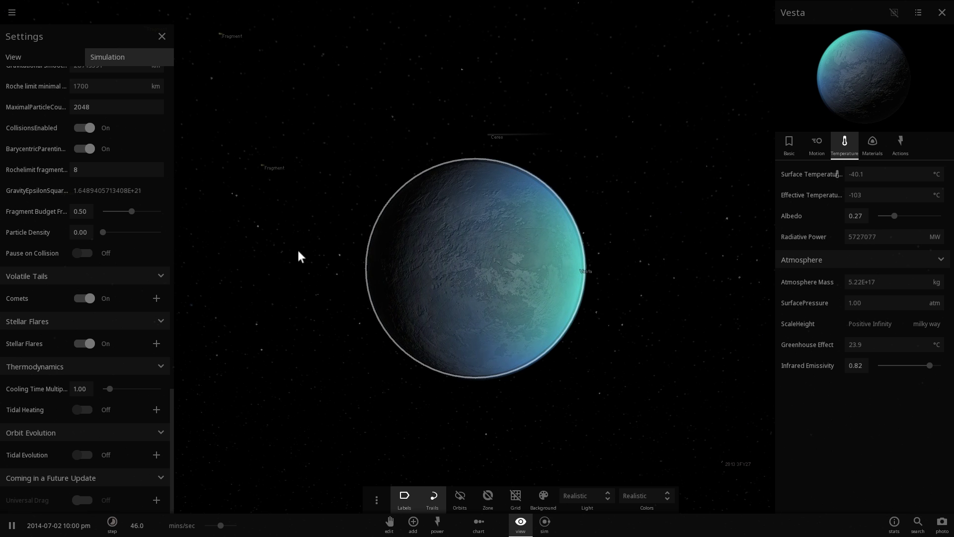
pyautogui.moveTo(274, 228); pyautogui.dragTo(322, 236)
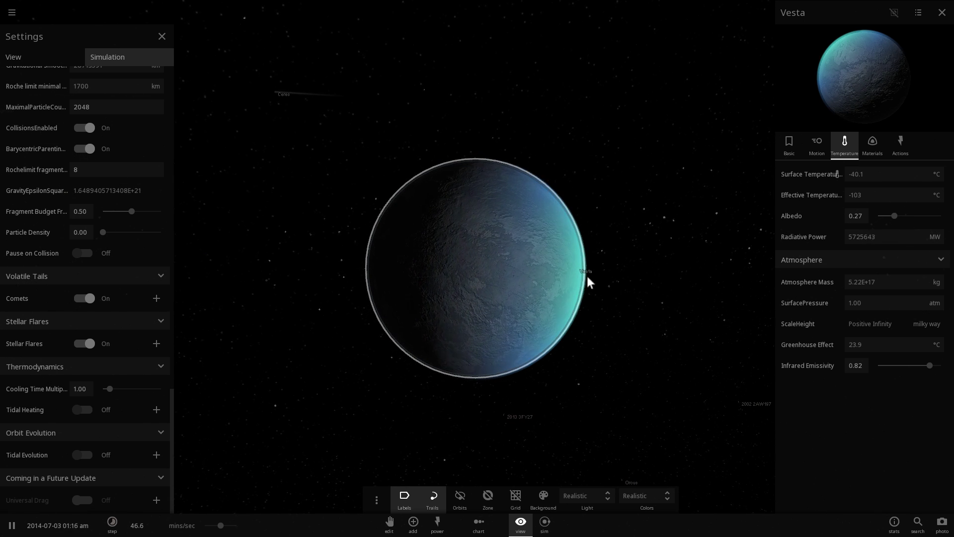
pyautogui.moveTo(251, 193); pyautogui.dragTo(283, 191)
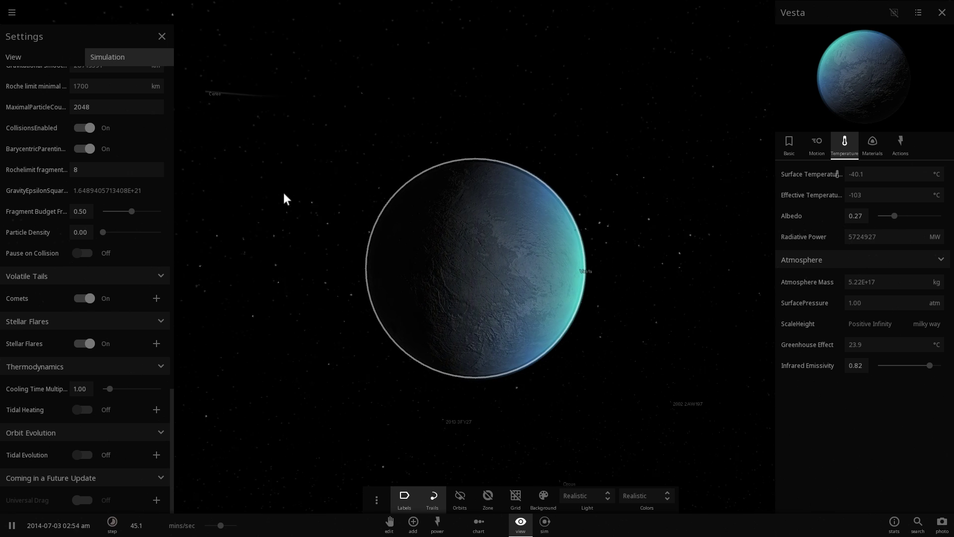
pyautogui.click(162, 36)
pyautogui.moveTo(302, 134); pyautogui.dragTo(377, 141)
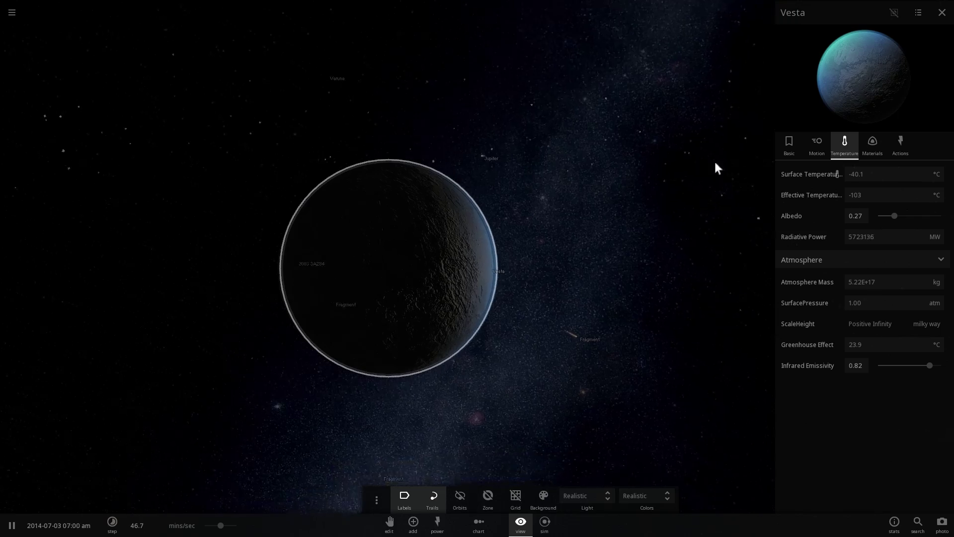
# Review the merged body's basic properties and set its orbital semi-major axis to 1.1 AU
pyautogui.click(789, 149)
pyautogui.moveTo(556, 181); pyautogui.dragTo(664, 199)
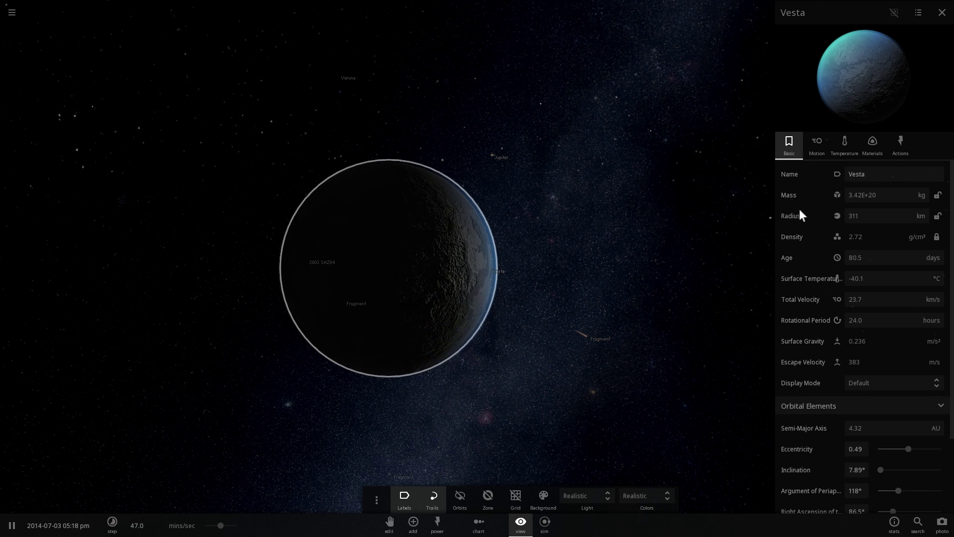
pyautogui.moveTo(558, 195); pyautogui.dragTo(618, 206)
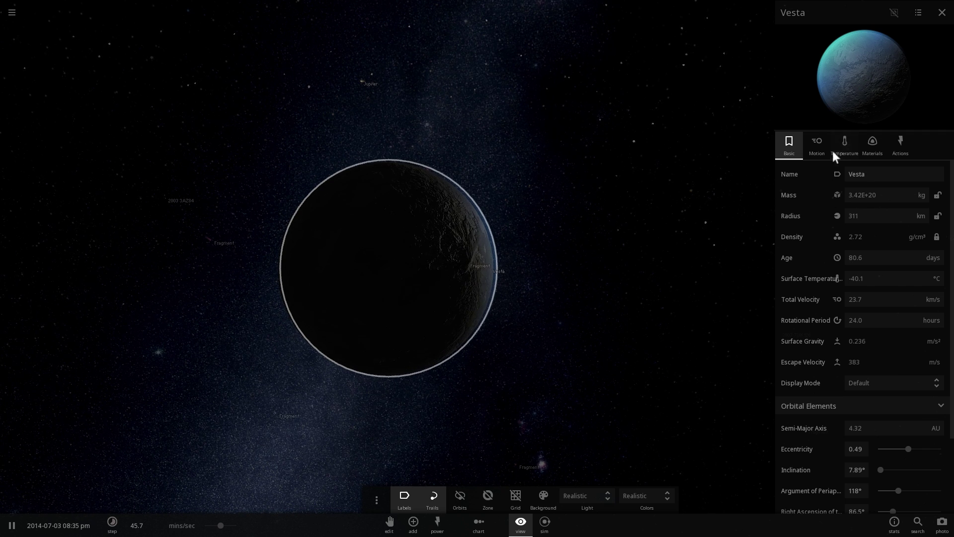
pyautogui.scroll(-3, 853, 278)
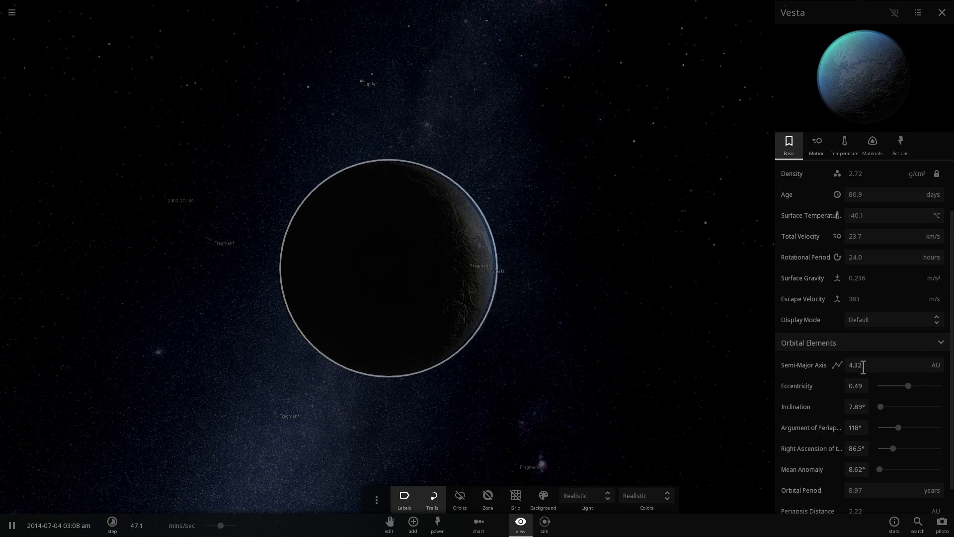
pyautogui.moveTo(592, 318); pyautogui.dragTo(426, 293)
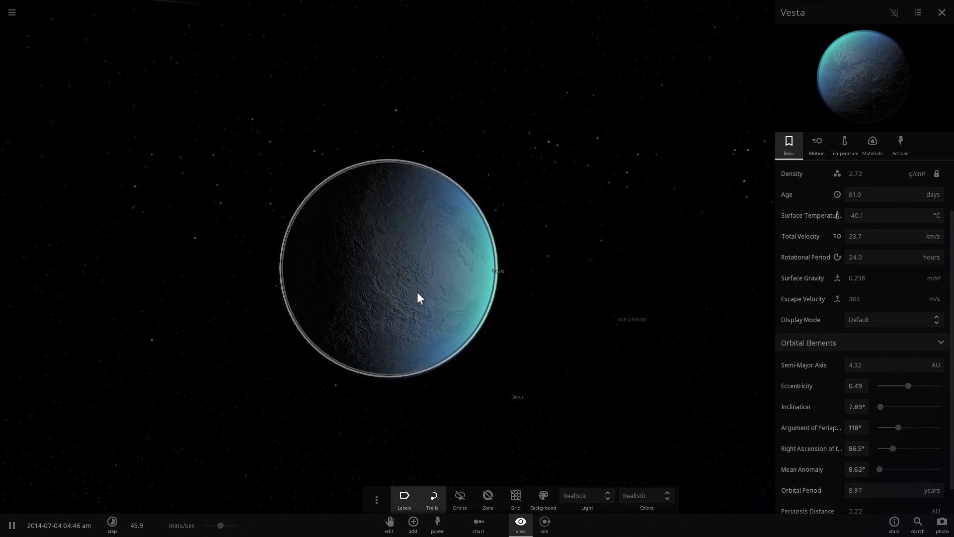
pyautogui.moveTo(470, 326); pyautogui.dragTo(405, 320)
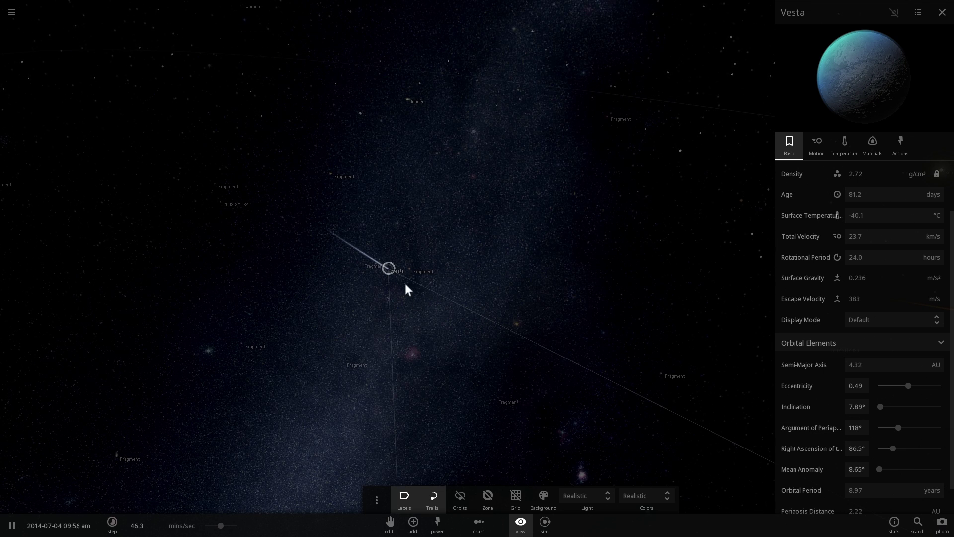
pyautogui.scroll(5, 384, 271)
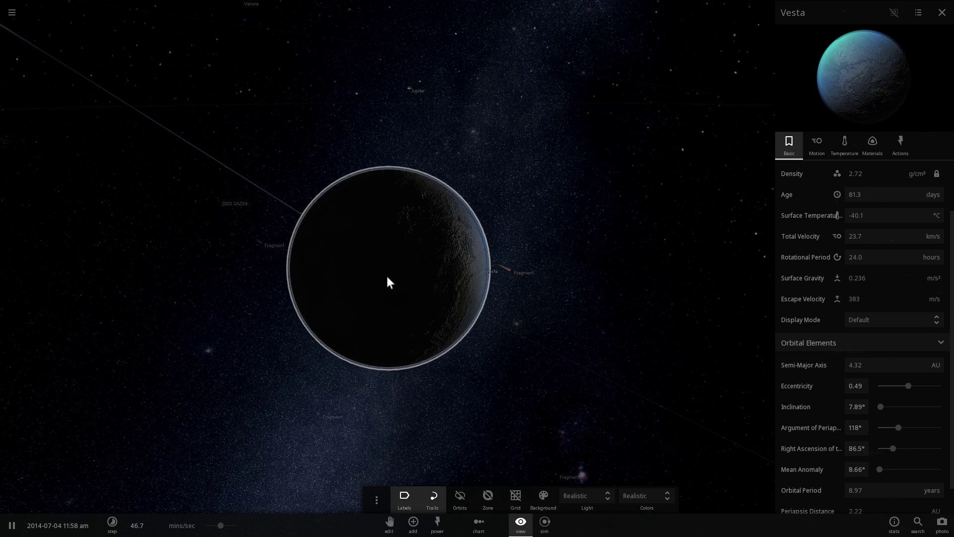
pyautogui.scroll(-3, 389, 282)
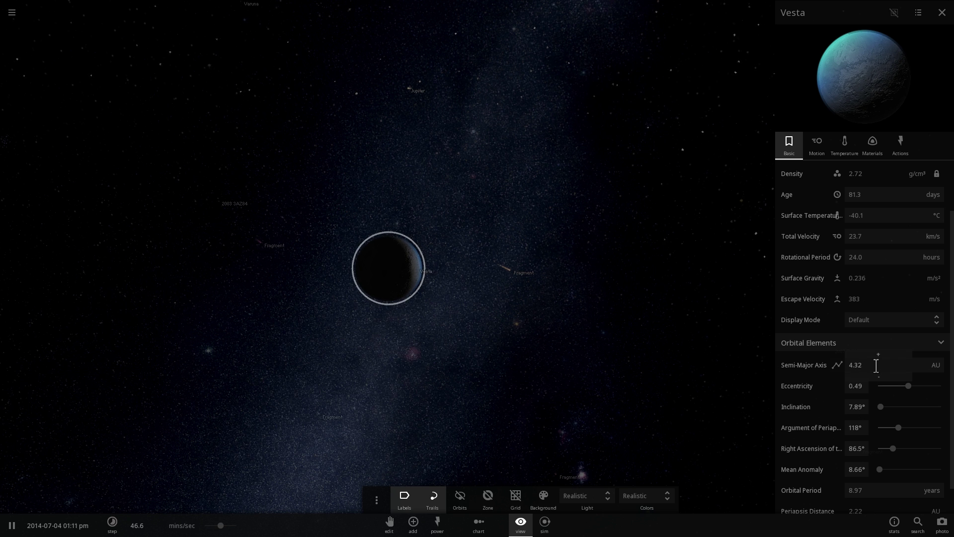
pyautogui.moveTo(580, 317); pyautogui.dragTo(649, 332)
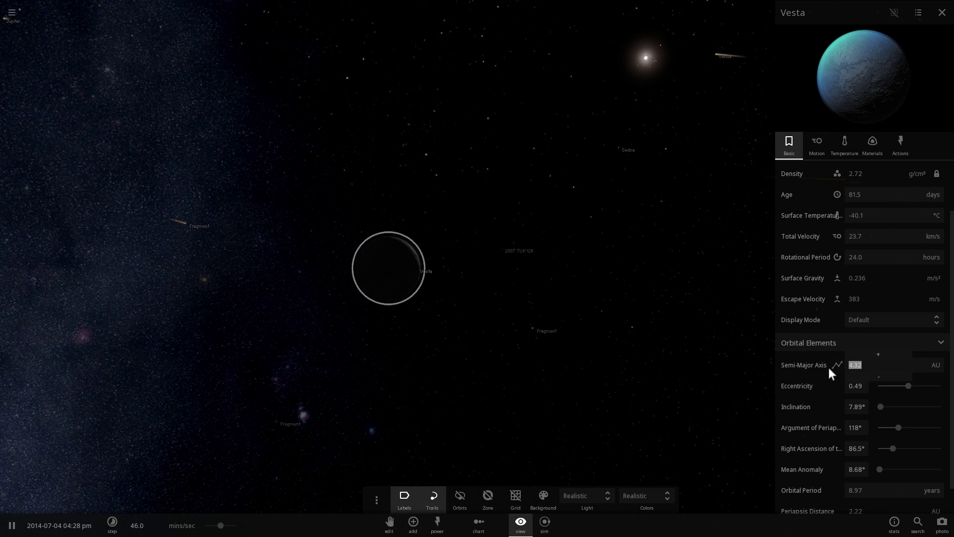
pyautogui.write('1.1')
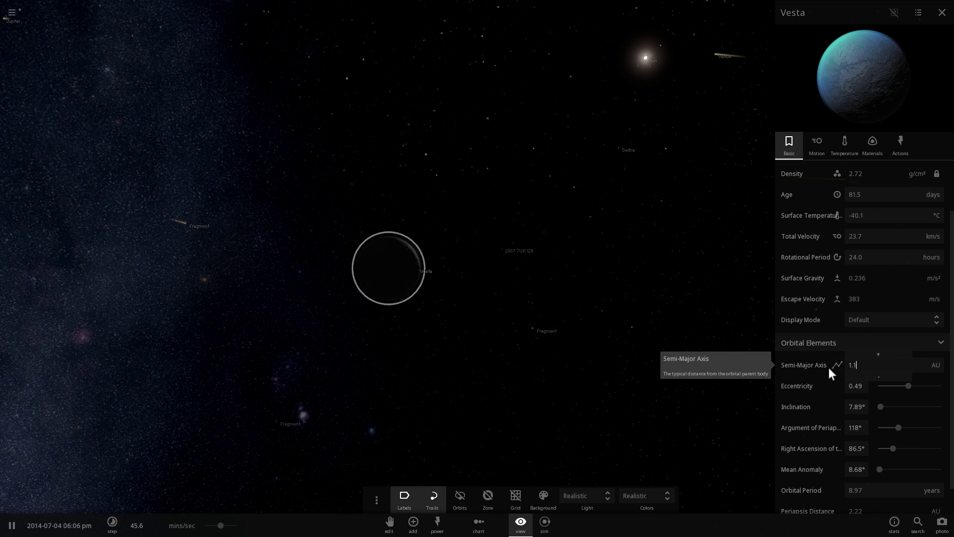
pyautogui.press('Return')
# Raise the simulation speed to about 2.1 hours/sec and check the merged body's temperature and material properties
pyautogui.scroll(4, 541, 317)
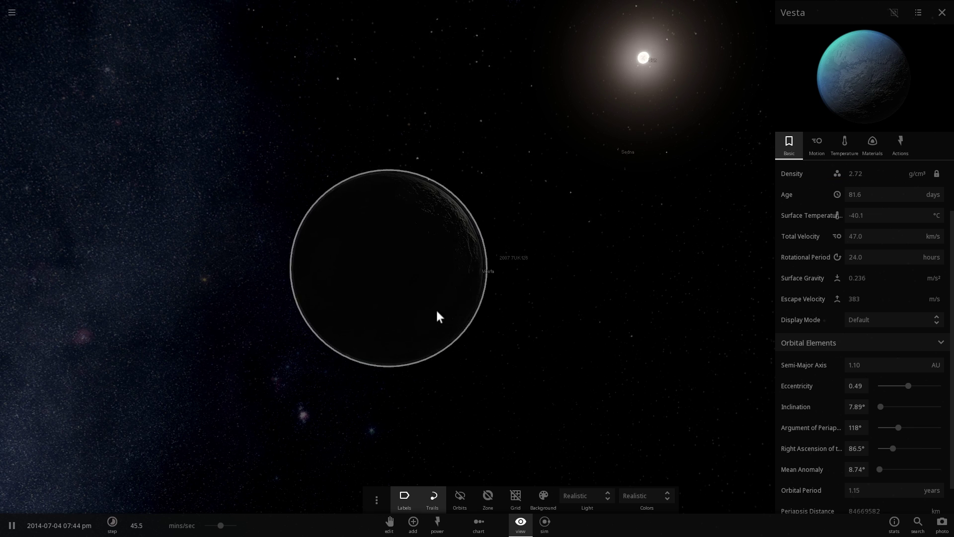
pyautogui.moveTo(437, 308); pyautogui.dragTo(473, 295)
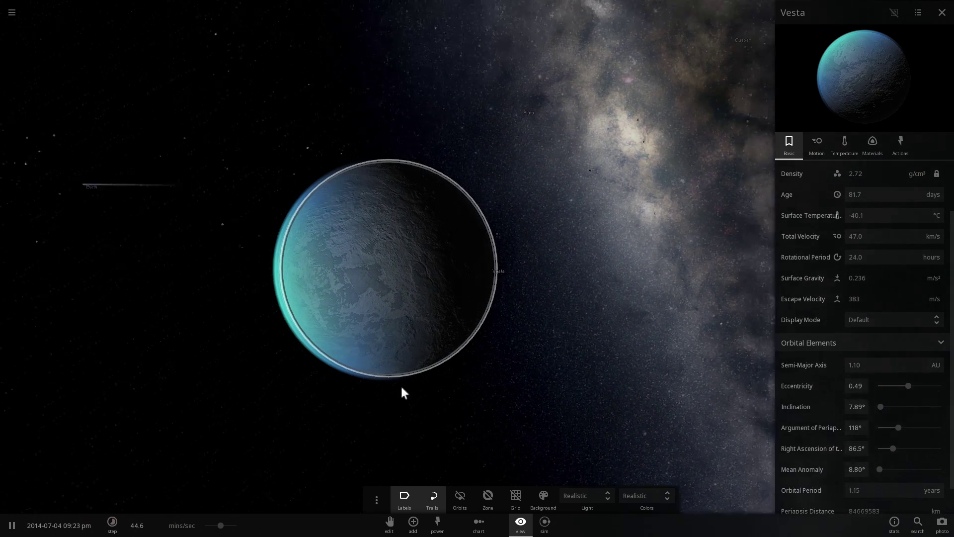
pyautogui.moveTo(221, 526); pyautogui.dragTo(232, 525)
pyautogui.click(847, 151)
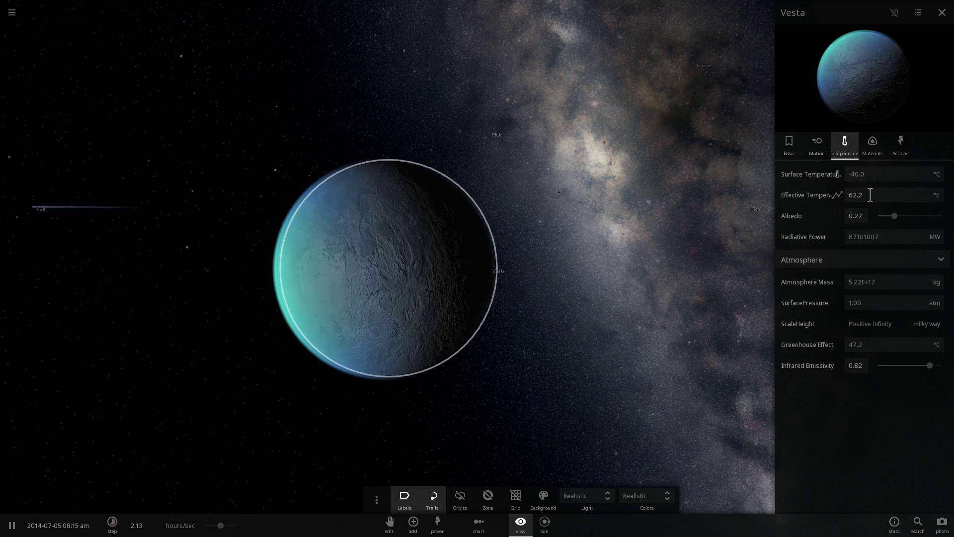
pyautogui.moveTo(571, 249); pyautogui.dragTo(633, 276)
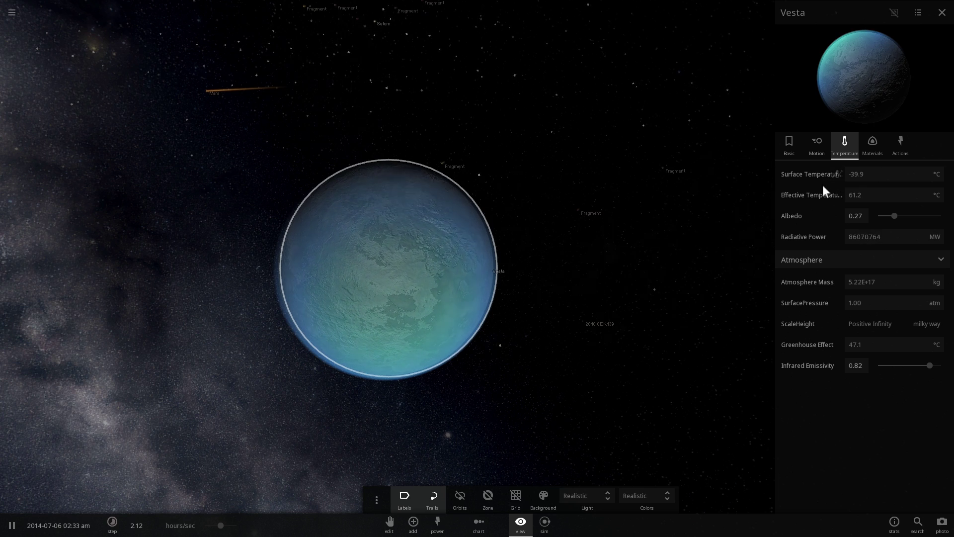
pyautogui.moveTo(823, 191)
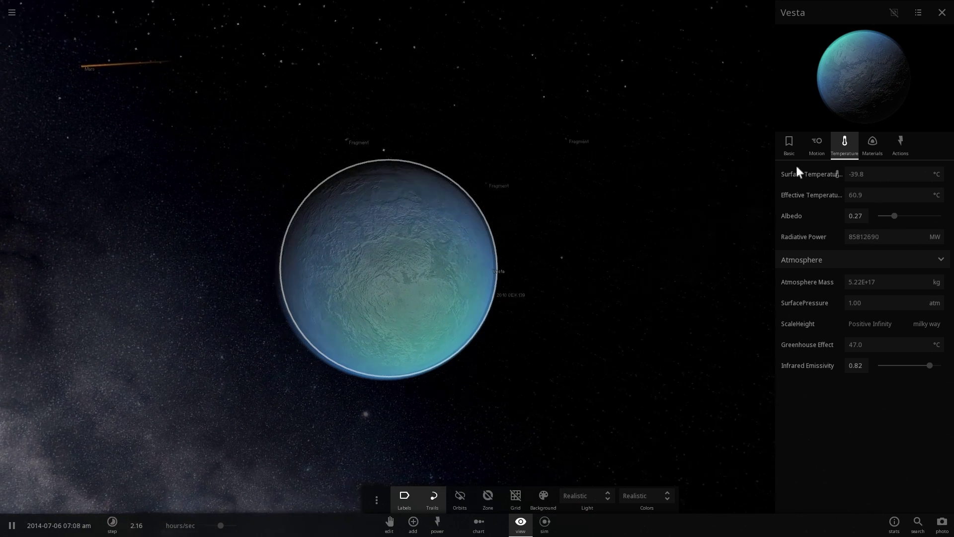
pyautogui.click(873, 145)
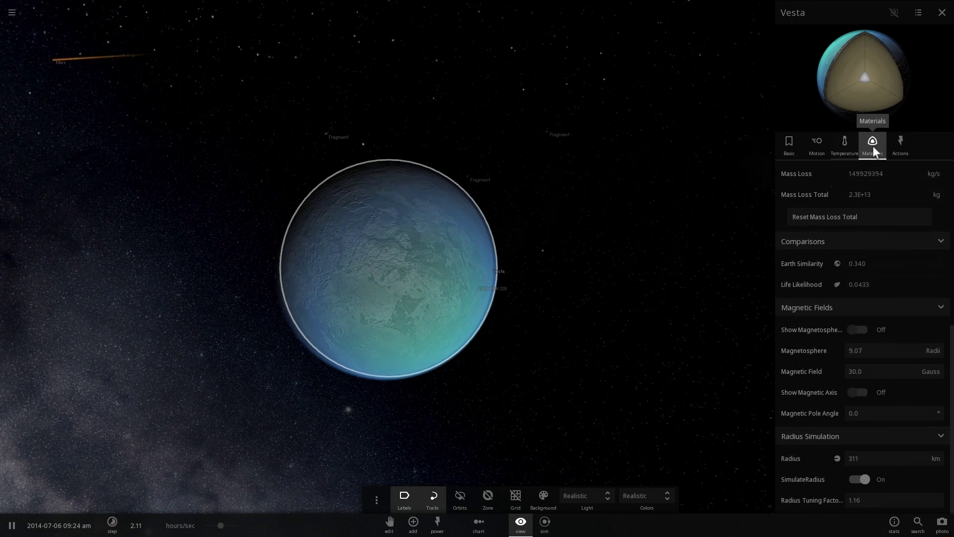
pyautogui.click(848, 145)
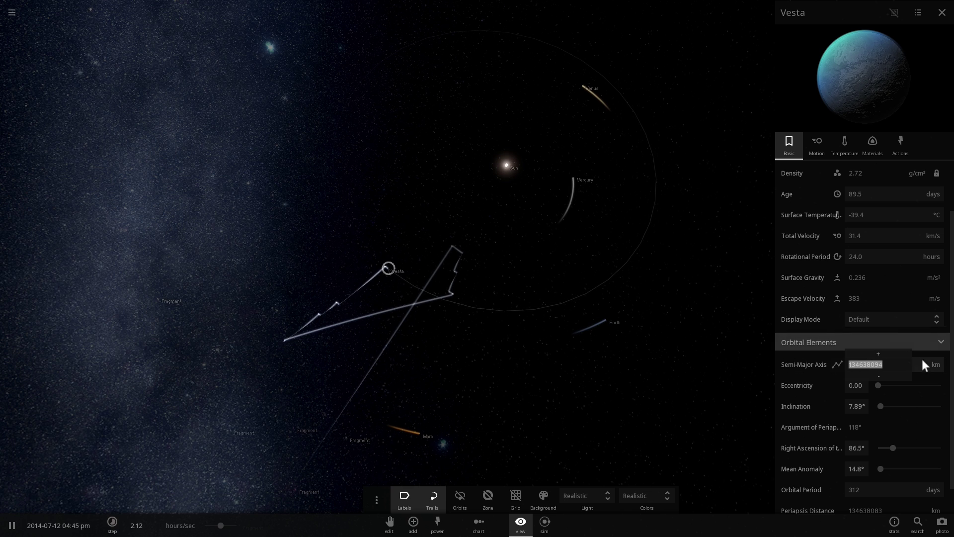
# Display the merged body's semi-major axis in AU and set it to 0.8 AU
pyautogui.click(934, 364)
pyautogui.click(940, 242)
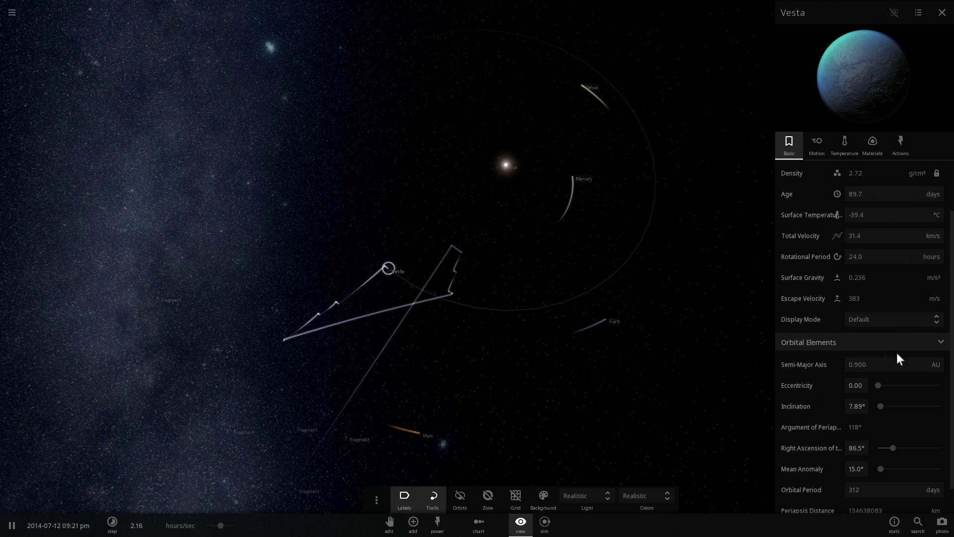
pyautogui.click(886, 365)
pyautogui.write('0.8')
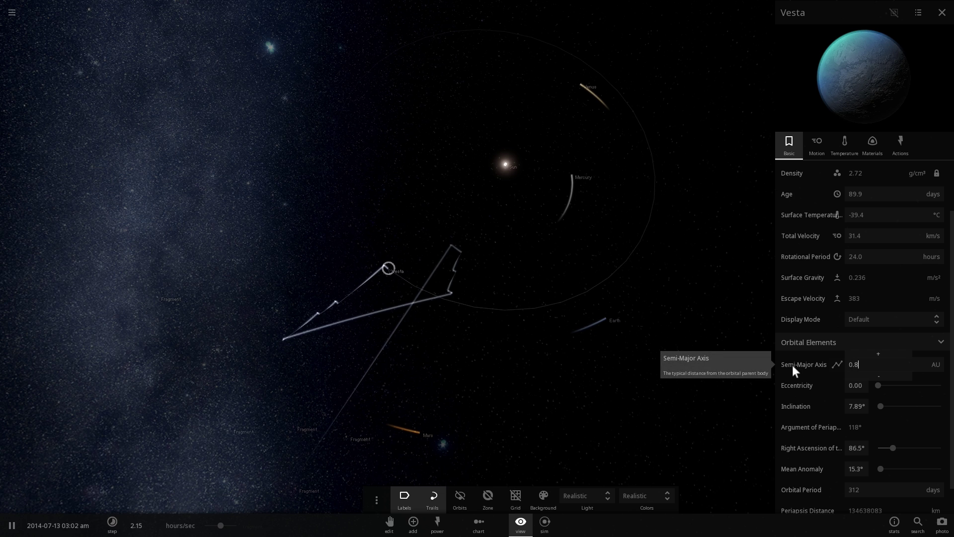
pyautogui.press('Return')
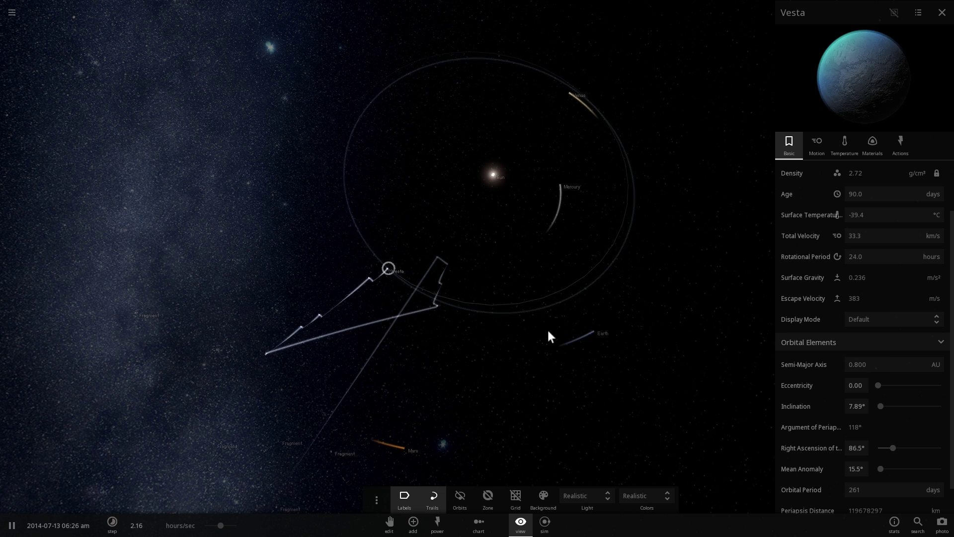
# Inspect the merged body's orbit among the inner planets, its surface up close and its temperature properties
pyautogui.moveTo(620, 301); pyautogui.dragTo(579, 150)
pyautogui.moveTo(357, 170); pyautogui.dragTo(440, 244)
pyautogui.scroll(3, 391, 176)
pyautogui.scroll(-4, 392, 180)
pyautogui.scroll(10, 392, 184)
pyautogui.scroll(5, 386, 253)
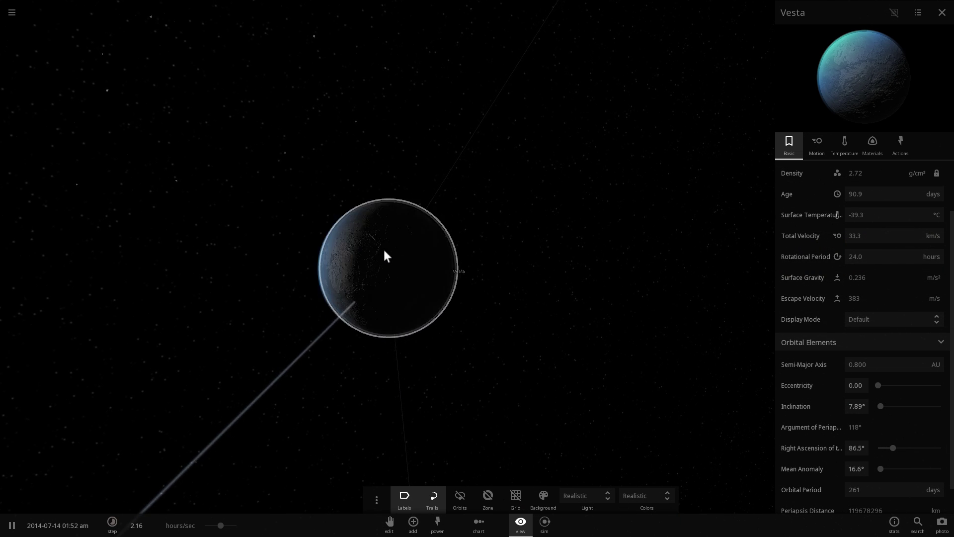
pyautogui.scroll(-2, 384, 249)
pyautogui.scroll(5, 440, 245)
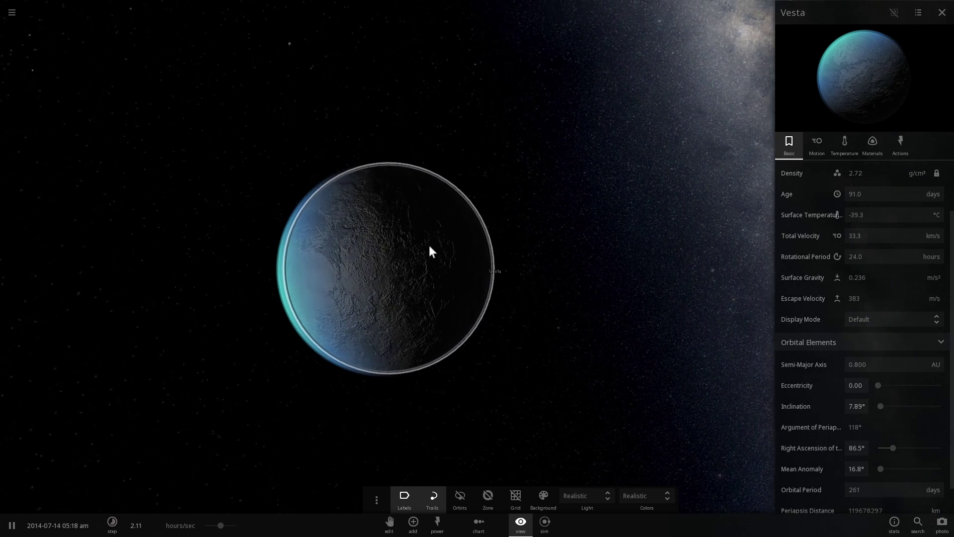
pyautogui.click(841, 146)
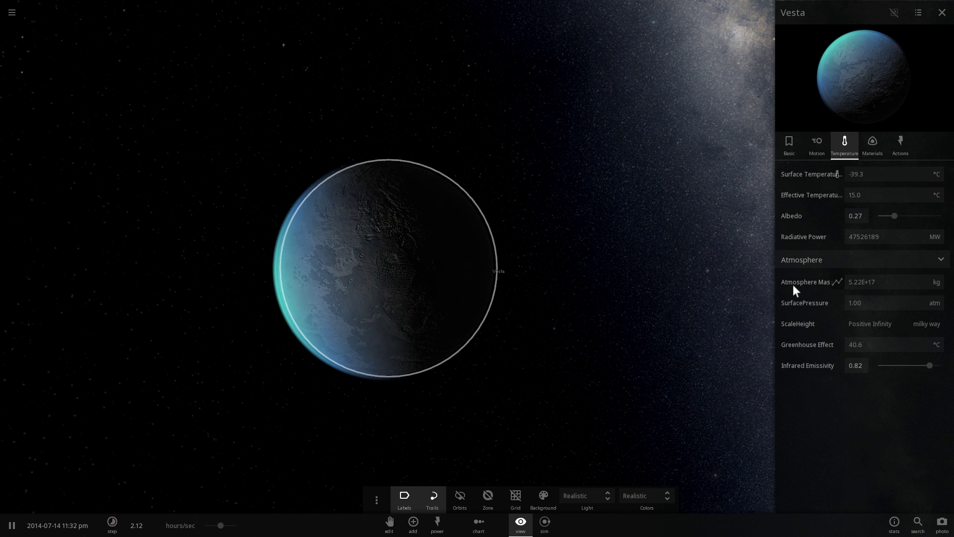
pyautogui.moveTo(624, 220); pyautogui.dragTo(485, 256)
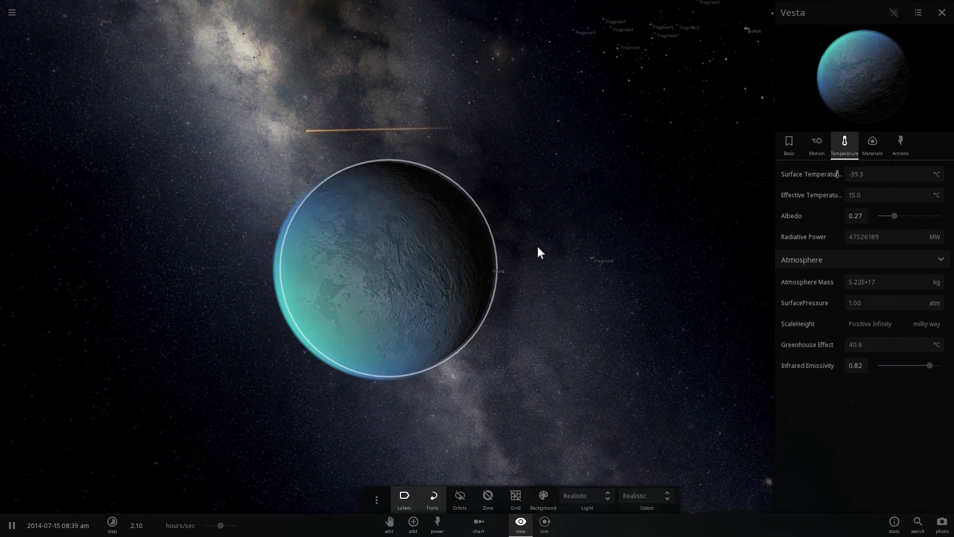
# Display the merged body's surface gravity in Earth units and view its surface from several angles
pyautogui.click(788, 144)
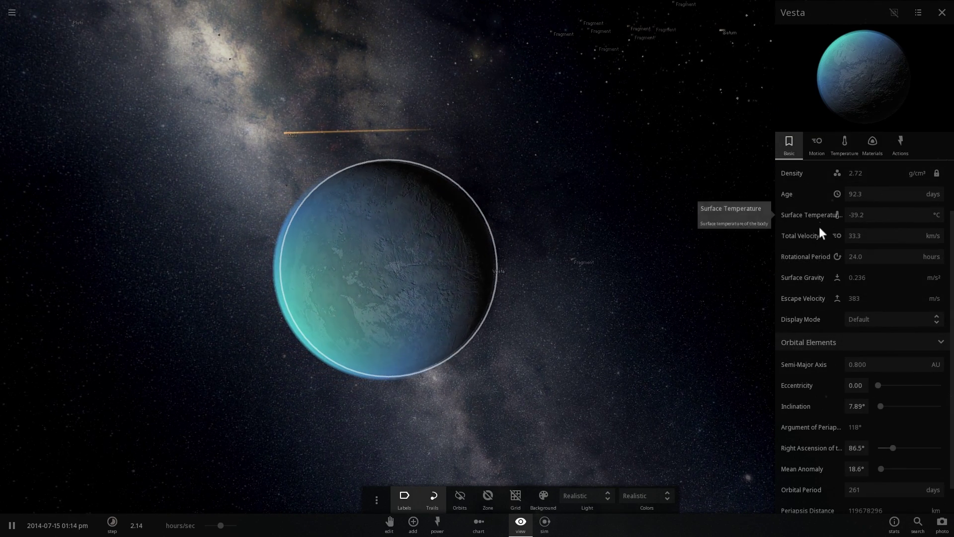
pyautogui.scroll(-1, 829, 291)
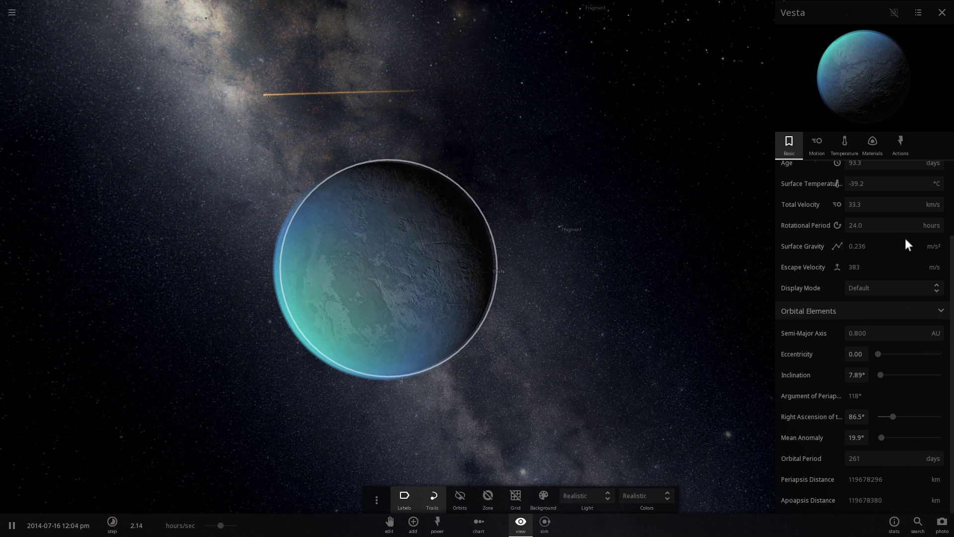
pyautogui.click(936, 251)
pyautogui.click(933, 231)
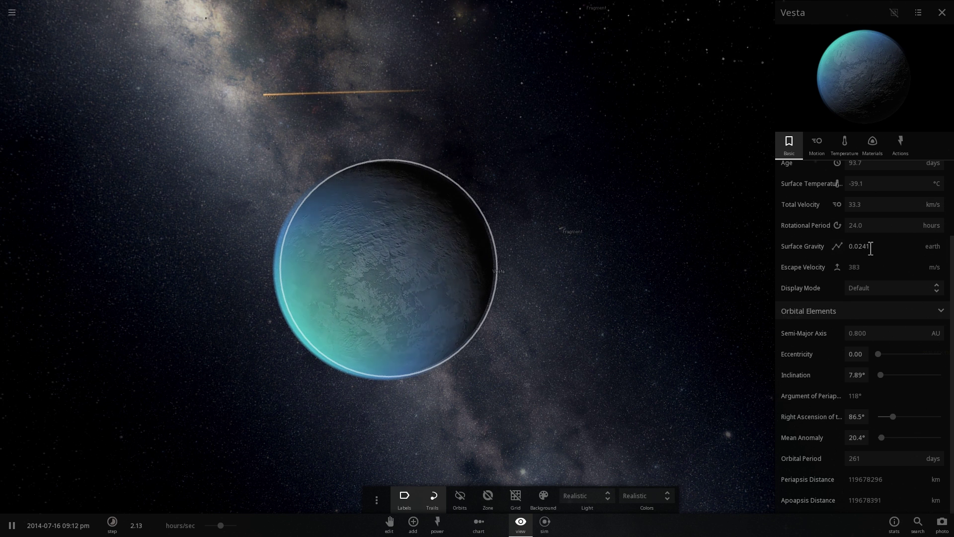
pyautogui.moveTo(602, 276); pyautogui.dragTo(620, 264)
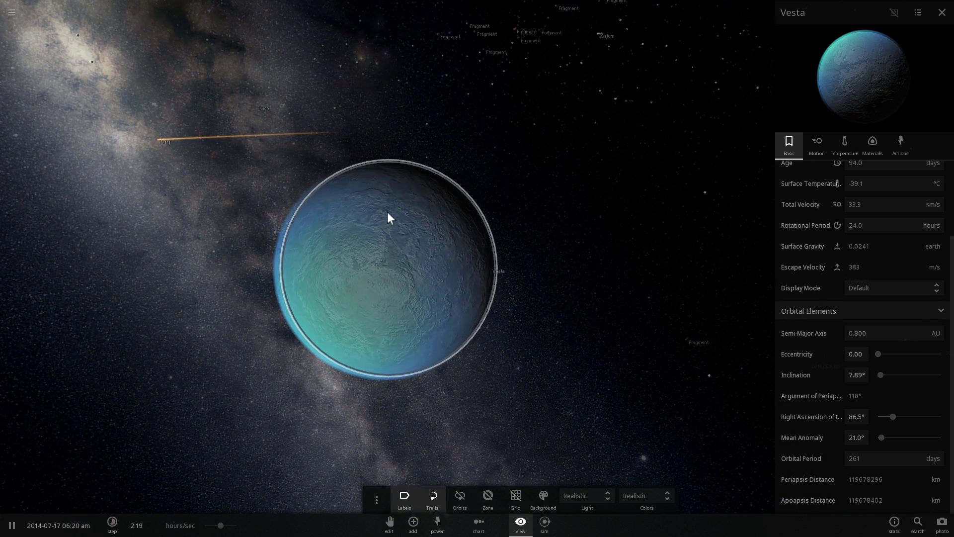
pyautogui.moveTo(539, 216); pyautogui.dragTo(309, 232)
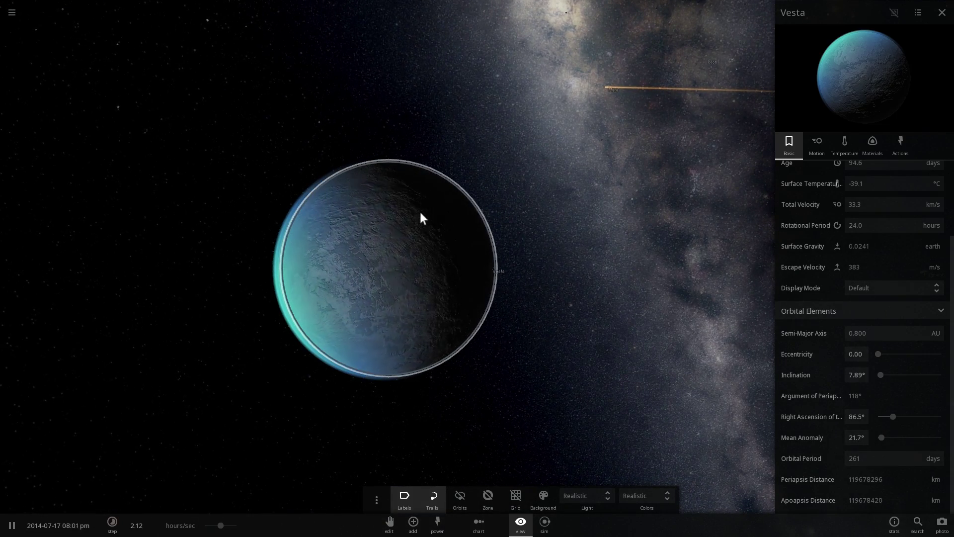
pyautogui.moveTo(420, 213); pyautogui.dragTo(499, 208)
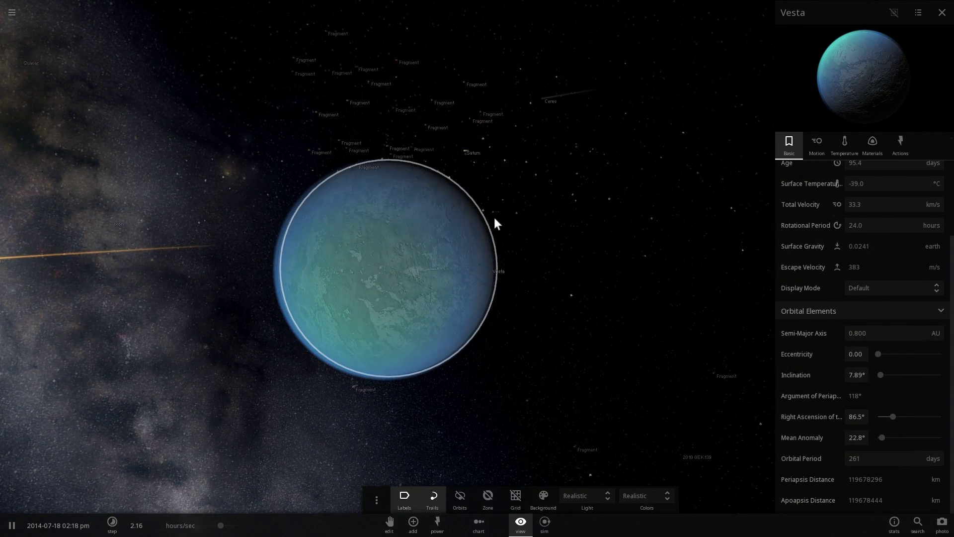
# Set the merged body's surface temperature to 0 °C and view its surface from several angles
pyautogui.moveTo(492, 230); pyautogui.dragTo(585, 259)
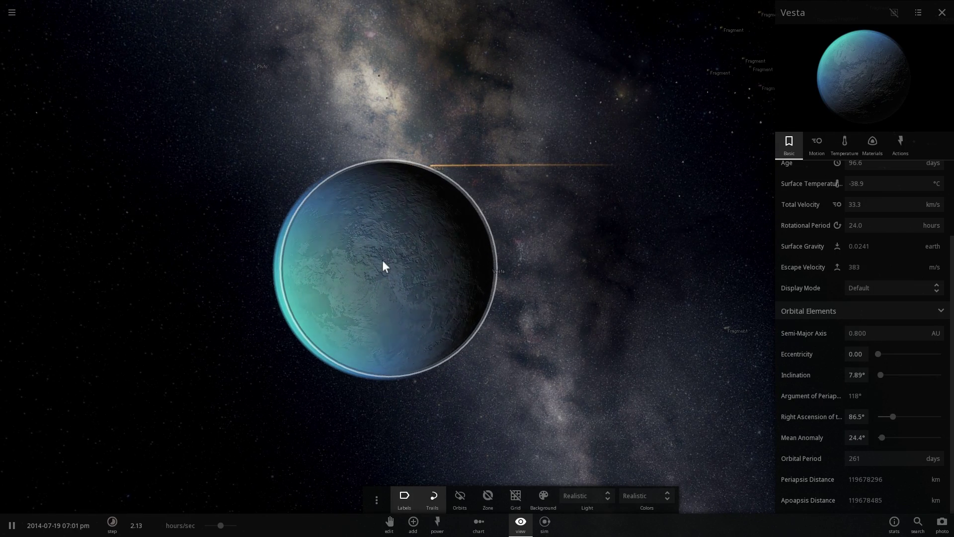
pyautogui.moveTo(446, 251); pyautogui.dragTo(364, 260)
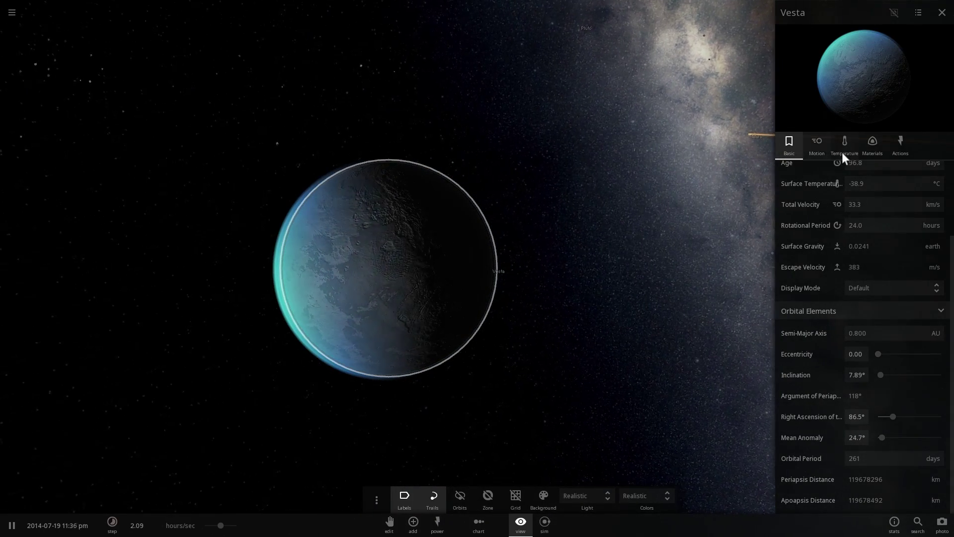
pyautogui.click(844, 149)
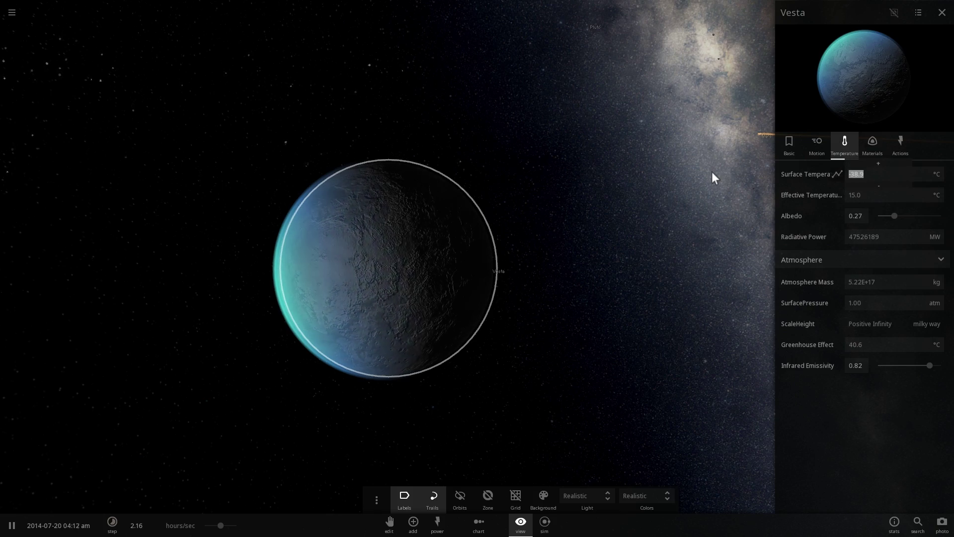
pyautogui.write('0')
pyautogui.press('Return')
pyautogui.moveTo(473, 255); pyautogui.dragTo(559, 249)
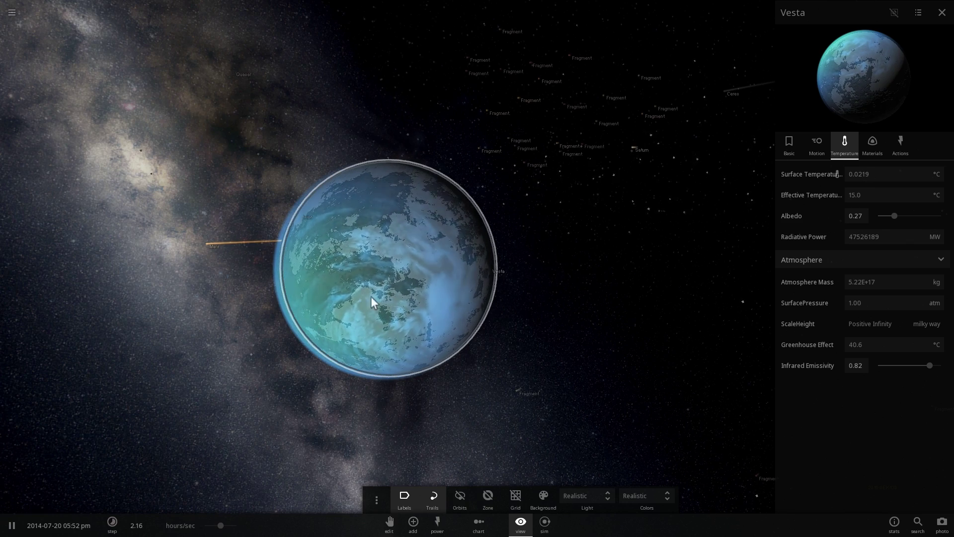
pyautogui.moveTo(563, 250); pyautogui.dragTo(533, 250)
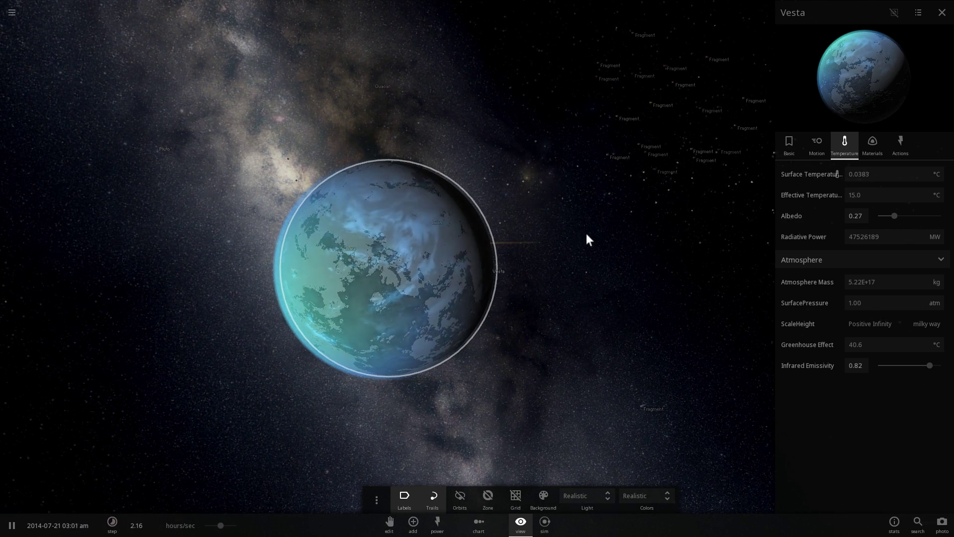
# Check the merged body's Earth similarity and life likelihood, and raise the simulation speed to about 1.25 days/sec
pyautogui.click(874, 144)
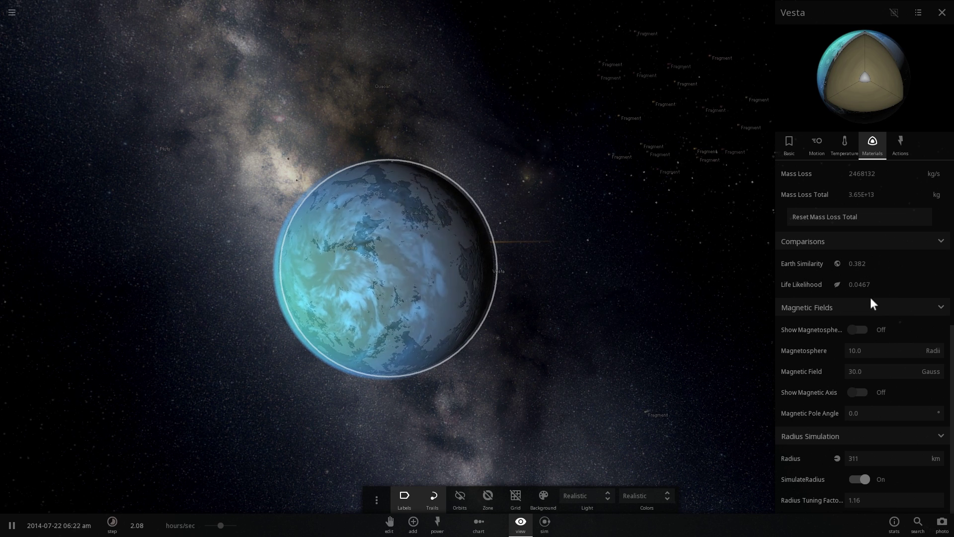
pyautogui.moveTo(596, 303); pyautogui.dragTo(497, 323)
pyautogui.moveTo(223, 528); pyautogui.dragTo(233, 527)
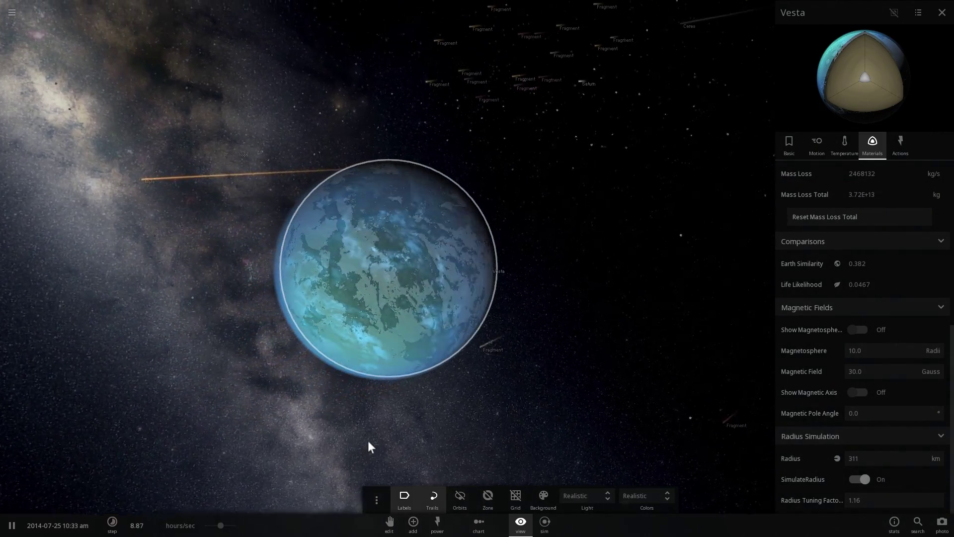
pyautogui.moveTo(221, 527); pyautogui.dragTo(232, 525)
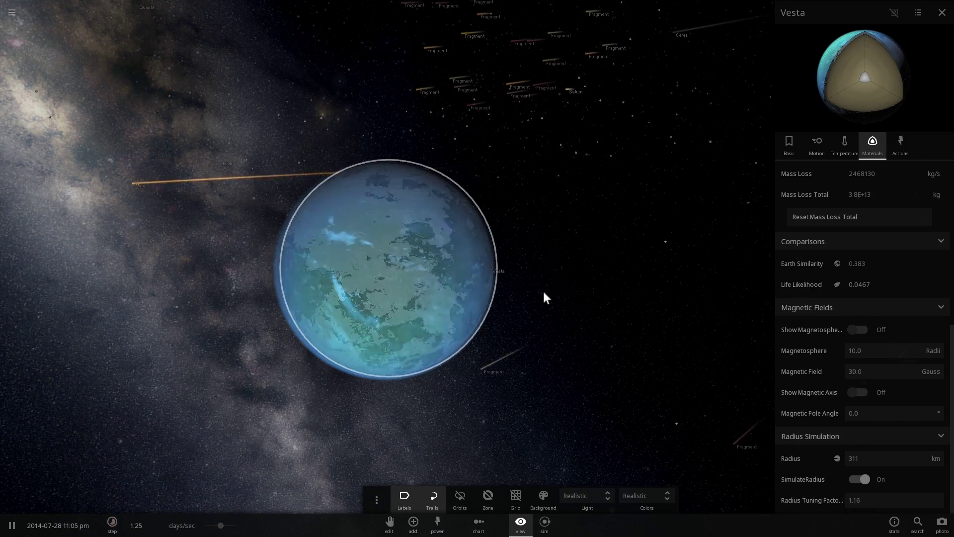
pyautogui.click(556, 279)
pyautogui.click(479, 256)
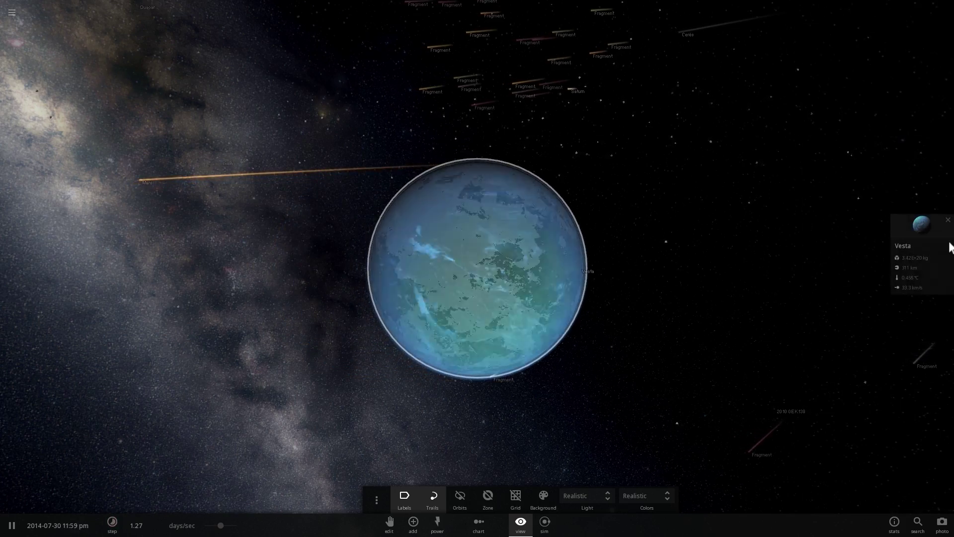
pyautogui.click(908, 228)
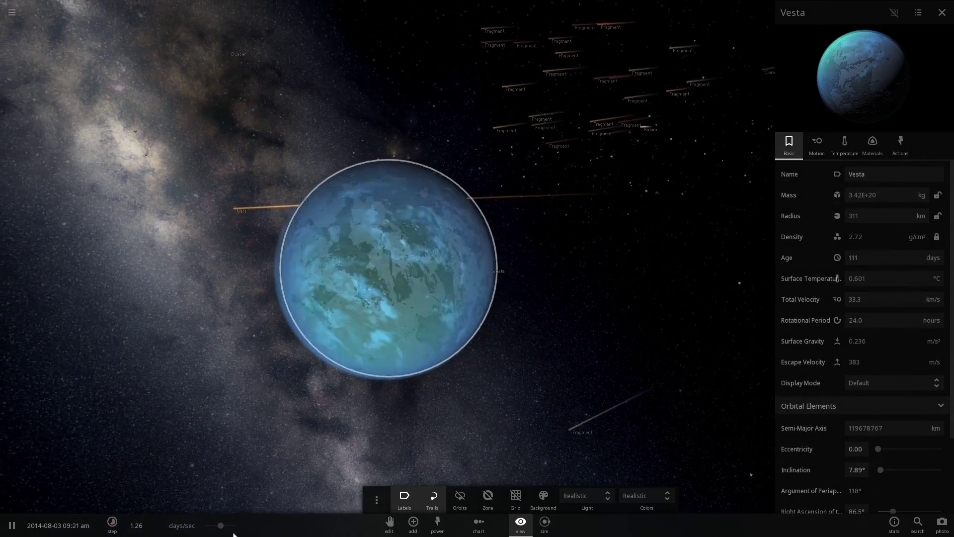
# Lower the simulation speed to about 4.3 hours/sec and view the merged body's lit side
pyautogui.moveTo(220, 526); pyautogui.dragTo(202, 533)
pyautogui.moveTo(491, 378); pyautogui.dragTo(538, 334)
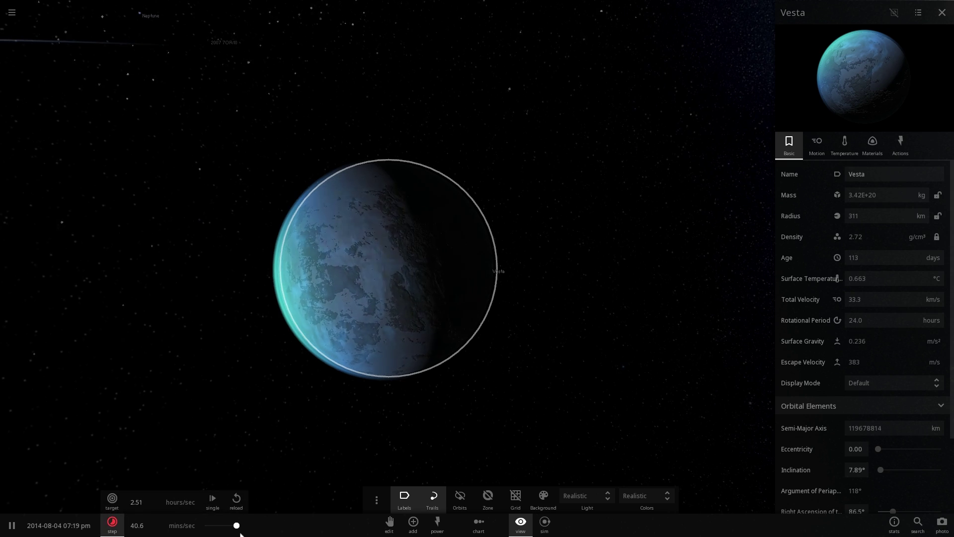
pyautogui.moveTo(297, 440); pyautogui.dragTo(461, 340)
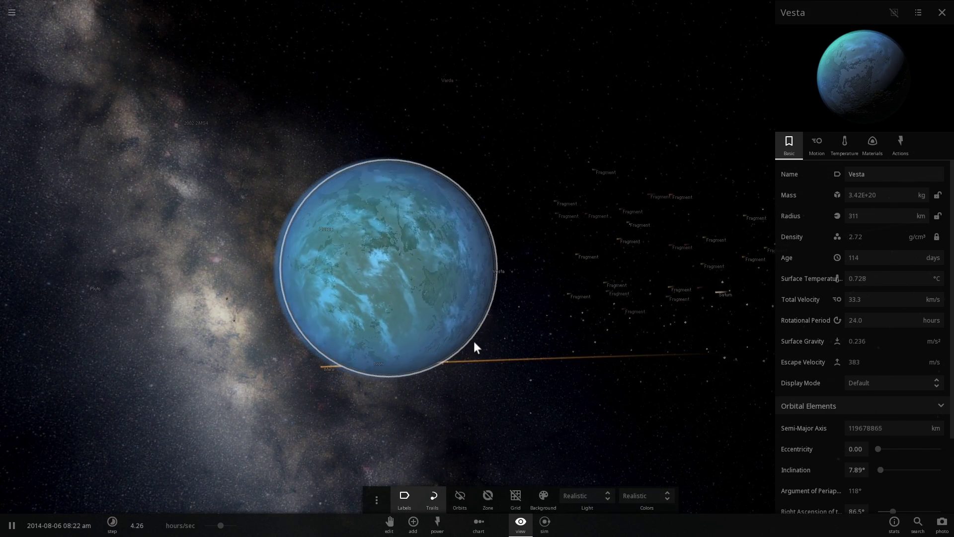
pyautogui.moveTo(473, 342); pyautogui.dragTo(512, 359)
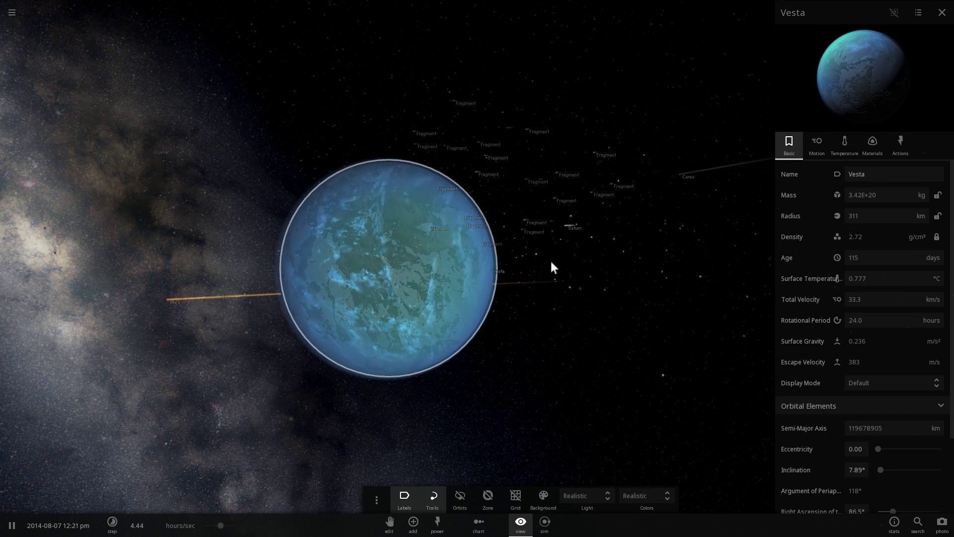
pyautogui.moveTo(551, 261); pyautogui.dragTo(583, 281)
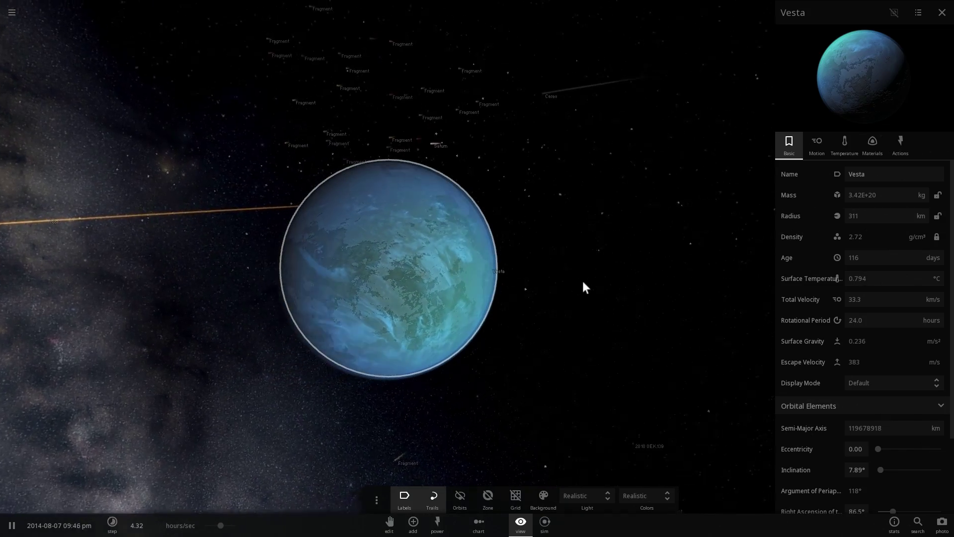
# Try a simulation speed of about 7.5 hours/sec, reduce it to about 4.2 hours/sec and watch the clouds on the rotating body
pyautogui.moveTo(220, 525); pyautogui.dragTo(225, 527)
pyautogui.moveTo(433, 371); pyautogui.dragTo(403, 366)
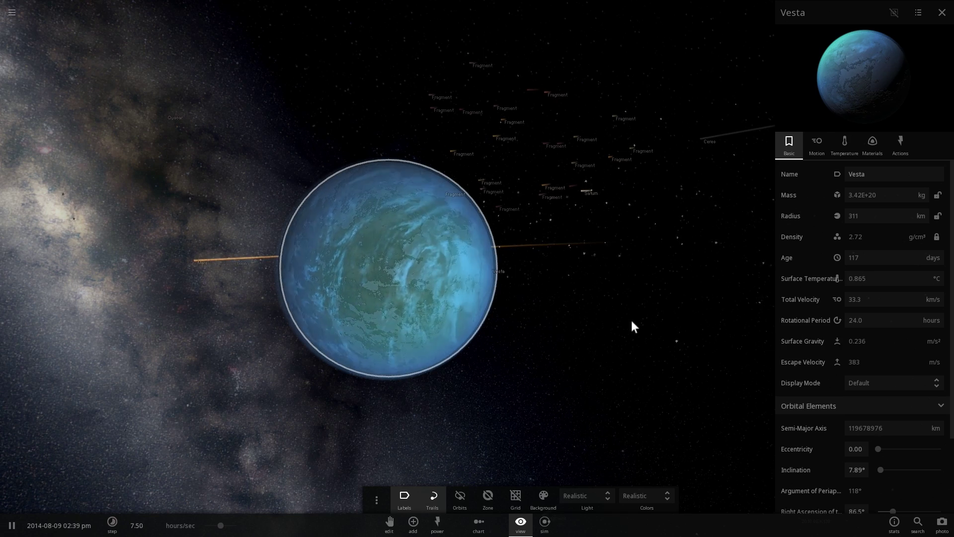
pyautogui.moveTo(632, 326); pyautogui.dragTo(572, 332)
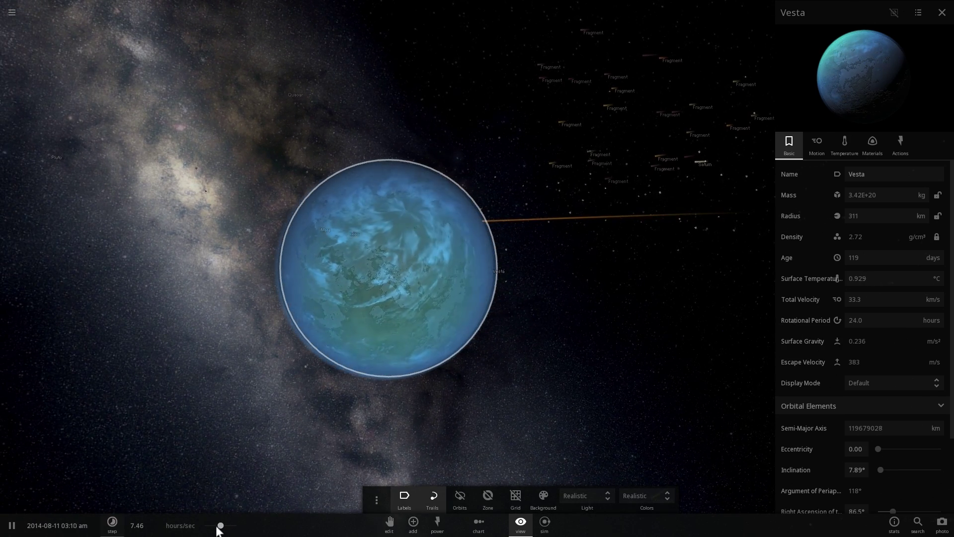
pyautogui.moveTo(219, 526); pyautogui.dragTo(214, 528)
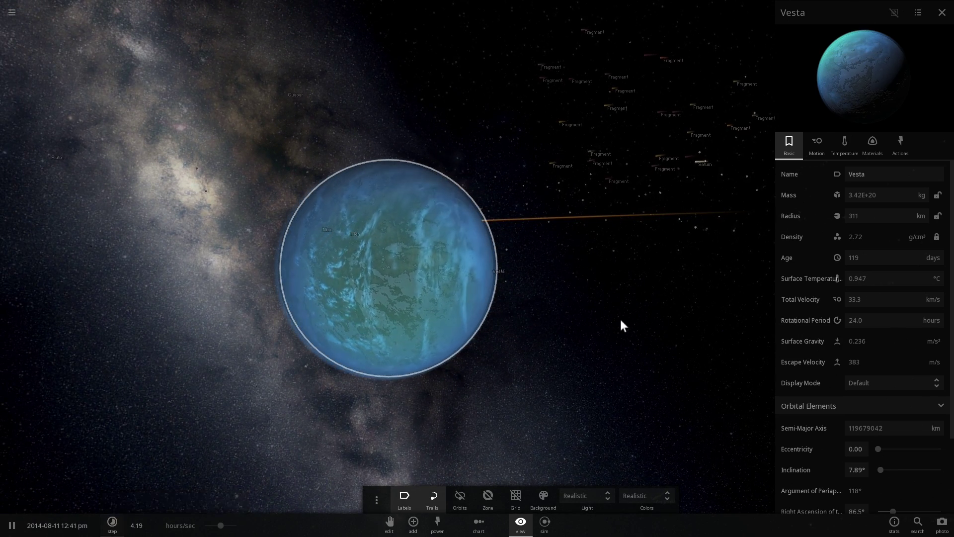
pyautogui.moveTo(619, 317); pyautogui.dragTo(383, 260)
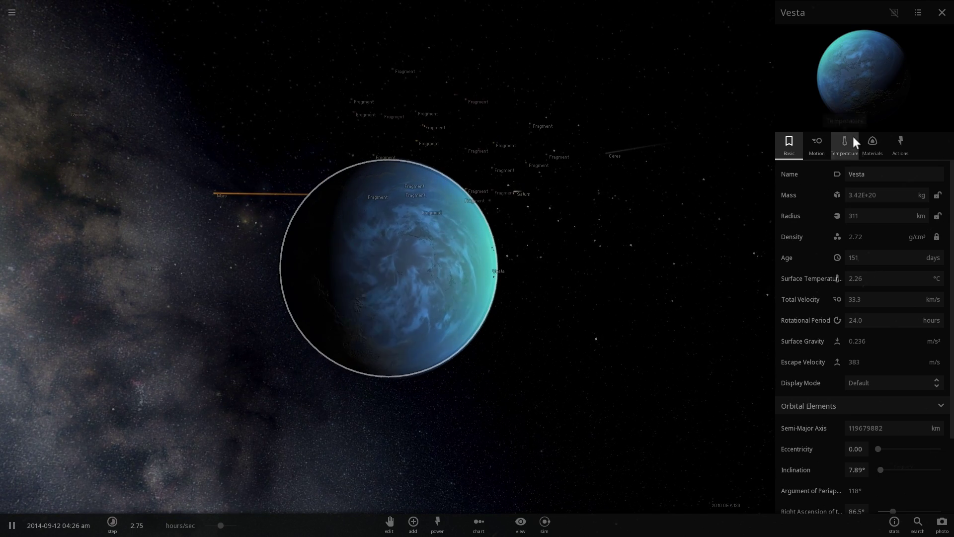
# Examine the merged body's temperature, atmosphere and material composition, and its clouded surface from several angles
pyautogui.click(853, 141)
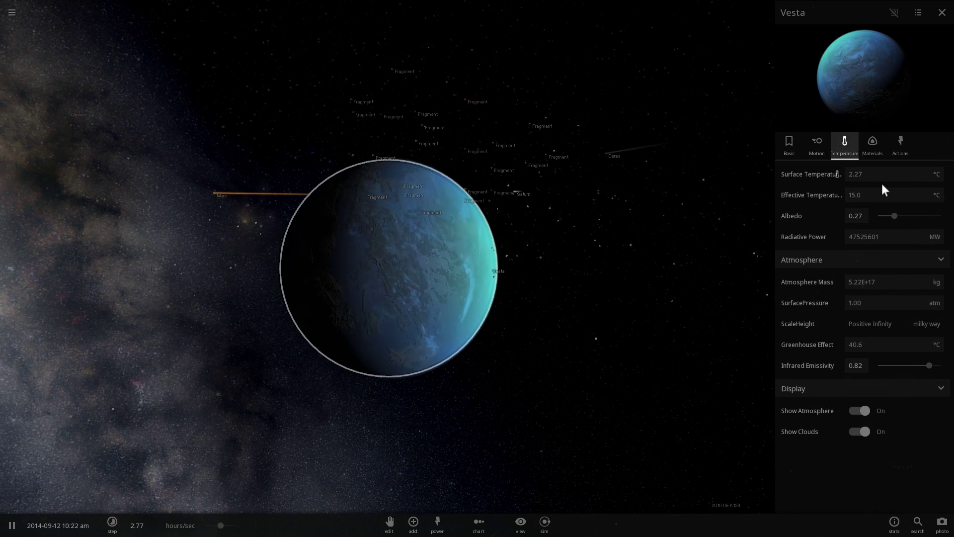
pyautogui.moveTo(631, 257); pyautogui.dragTo(573, 241)
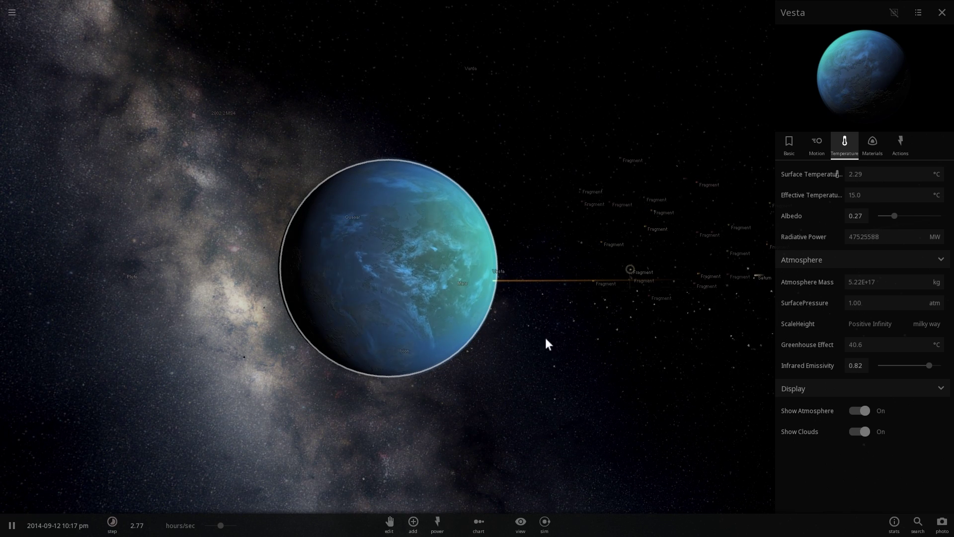
pyautogui.click(416, 273)
pyautogui.click(941, 225)
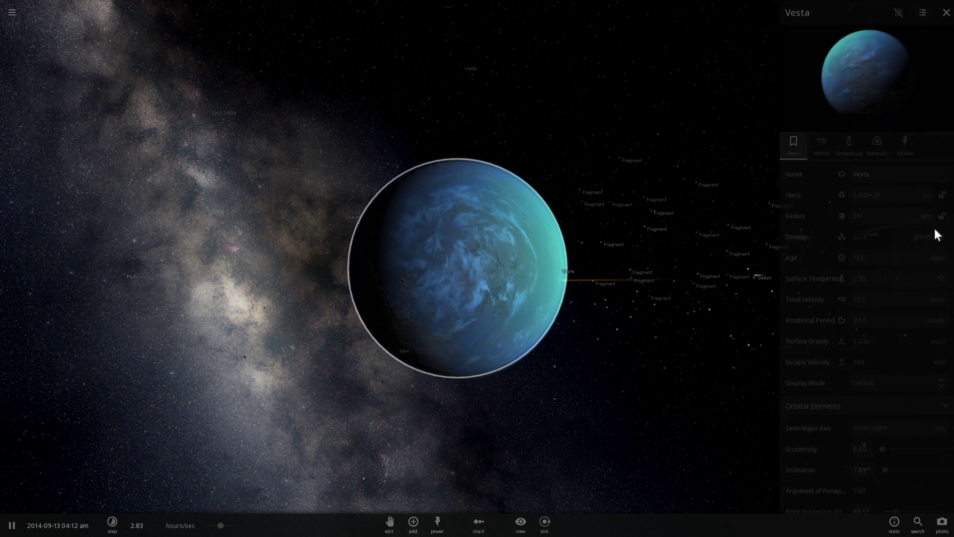
pyautogui.click(847, 145)
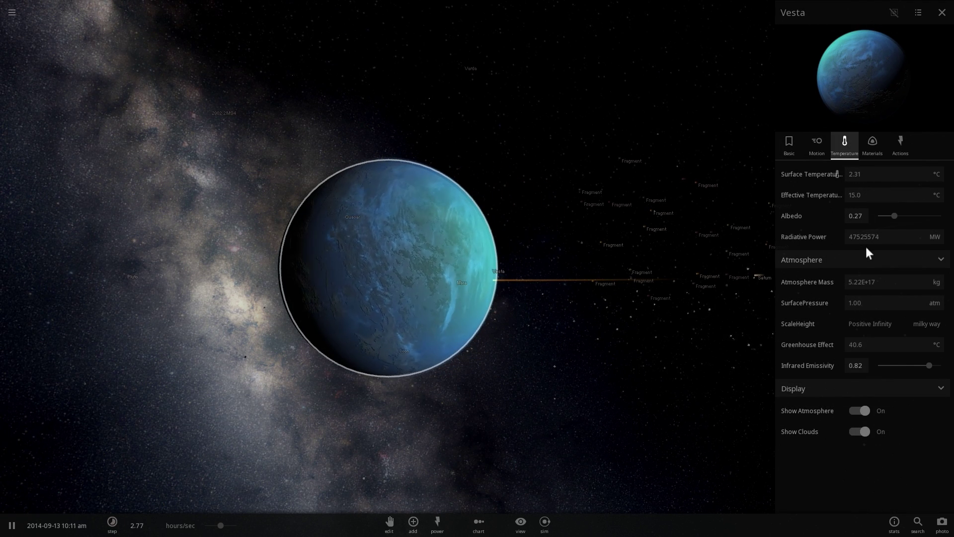
pyautogui.click(872, 146)
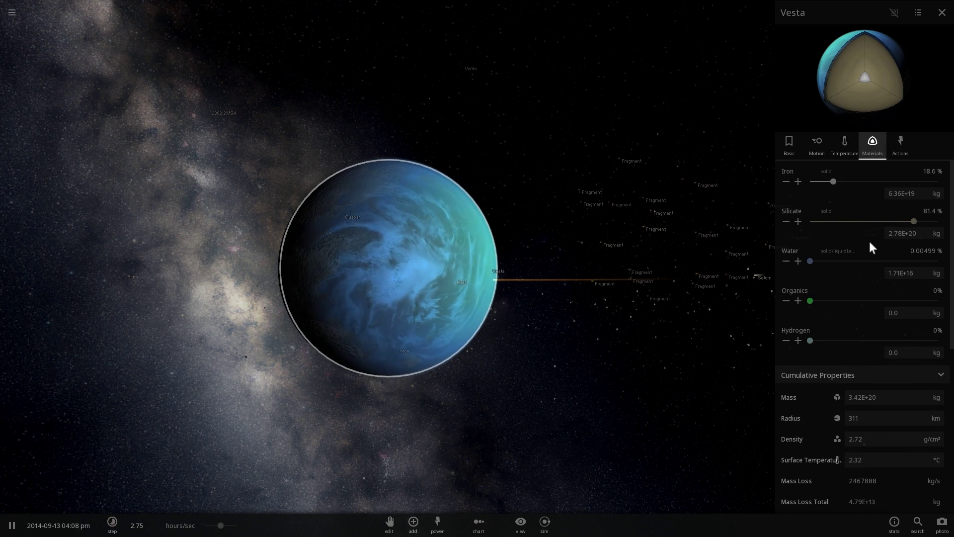
pyautogui.click(837, 141)
pyautogui.moveTo(634, 279); pyautogui.dragTo(578, 286)
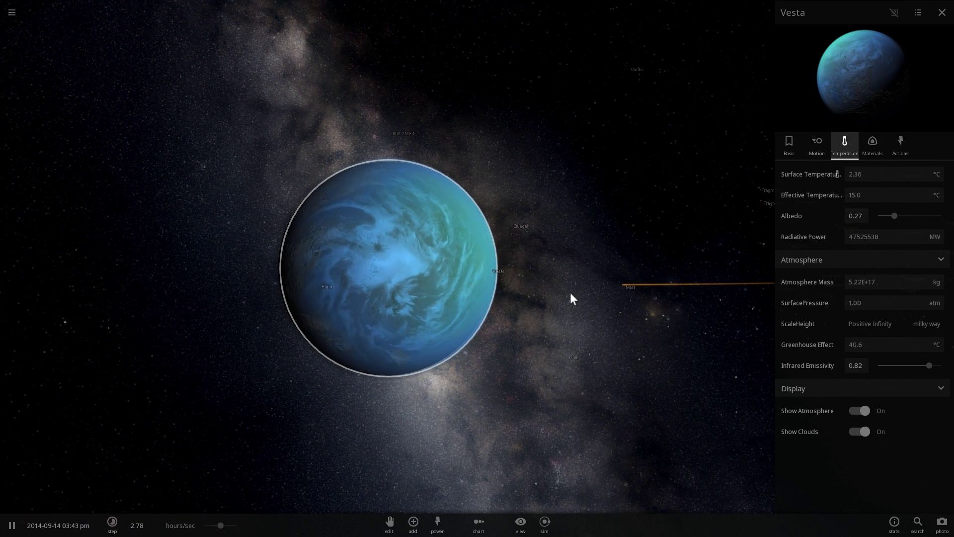
pyautogui.moveTo(570, 293); pyautogui.dragTo(541, 307)
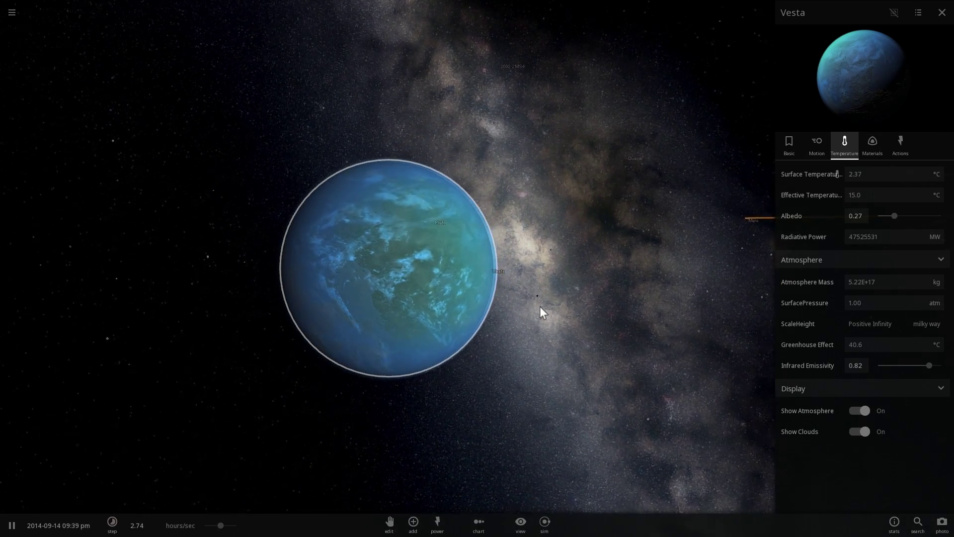
pyautogui.moveTo(629, 286); pyautogui.dragTo(646, 315)
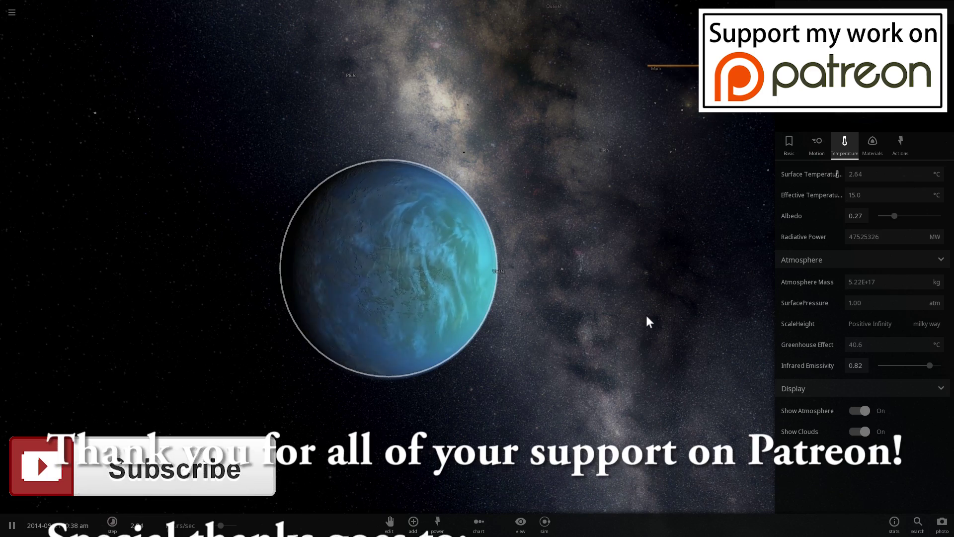
pyautogui.moveTo(619, 315); pyautogui.dragTo(582, 313)
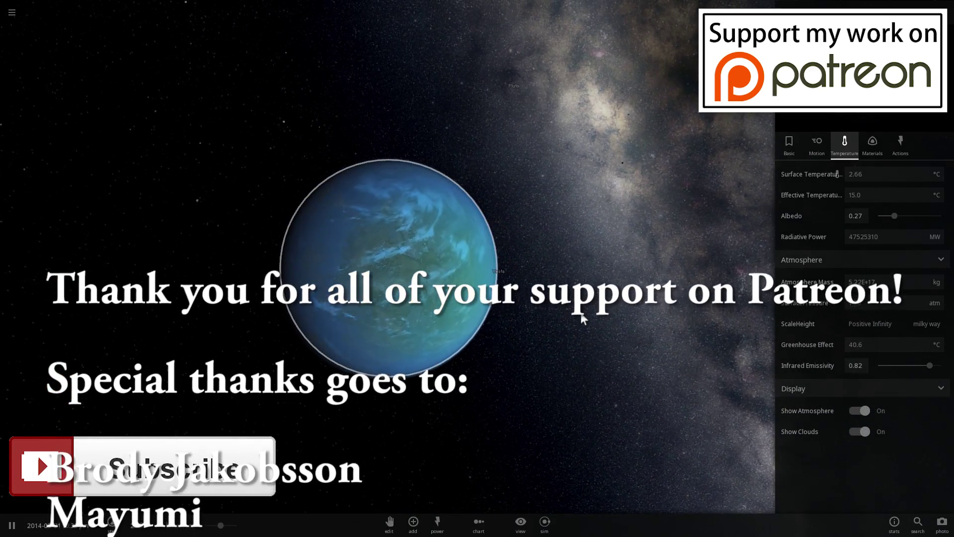